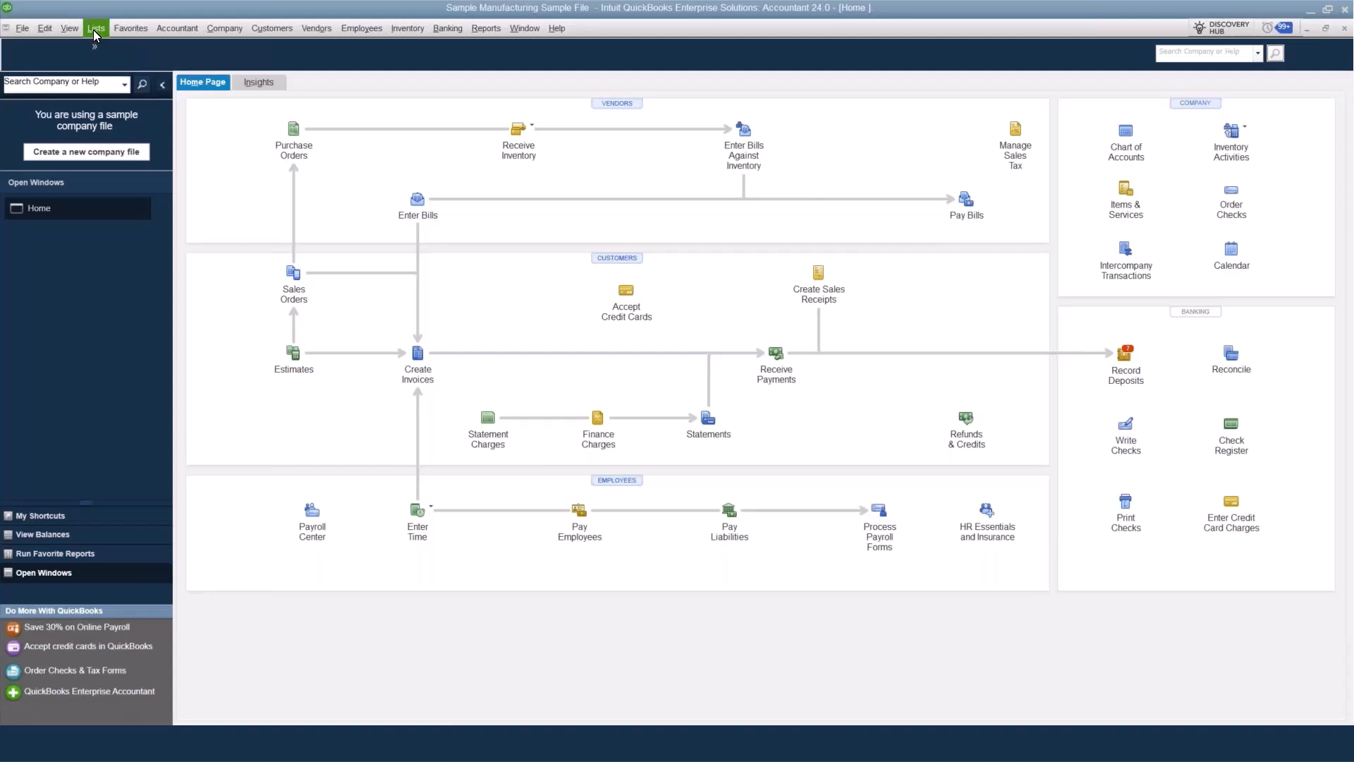
Open the Item List and view the available item types in a new item form, closing it without saving.
click(95, 28)
click(105, 70)
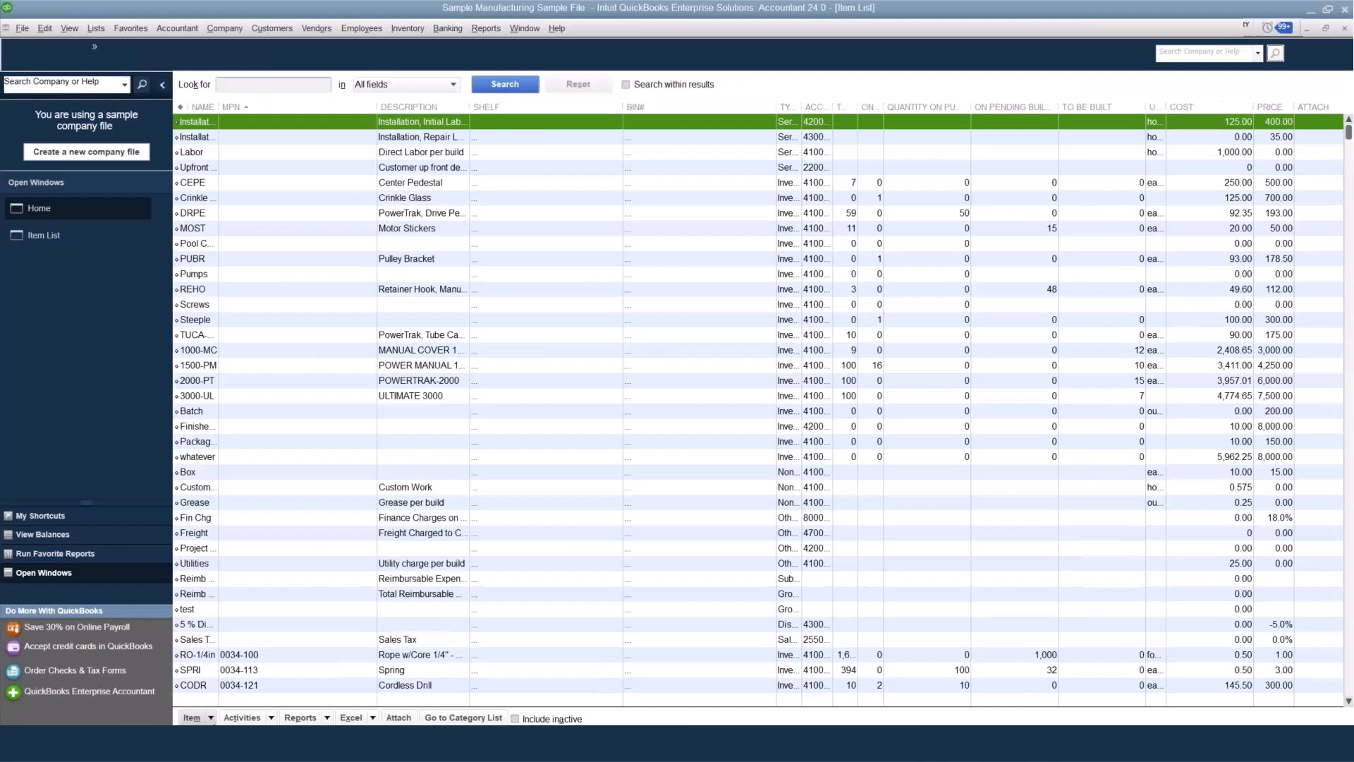
click(211, 720)
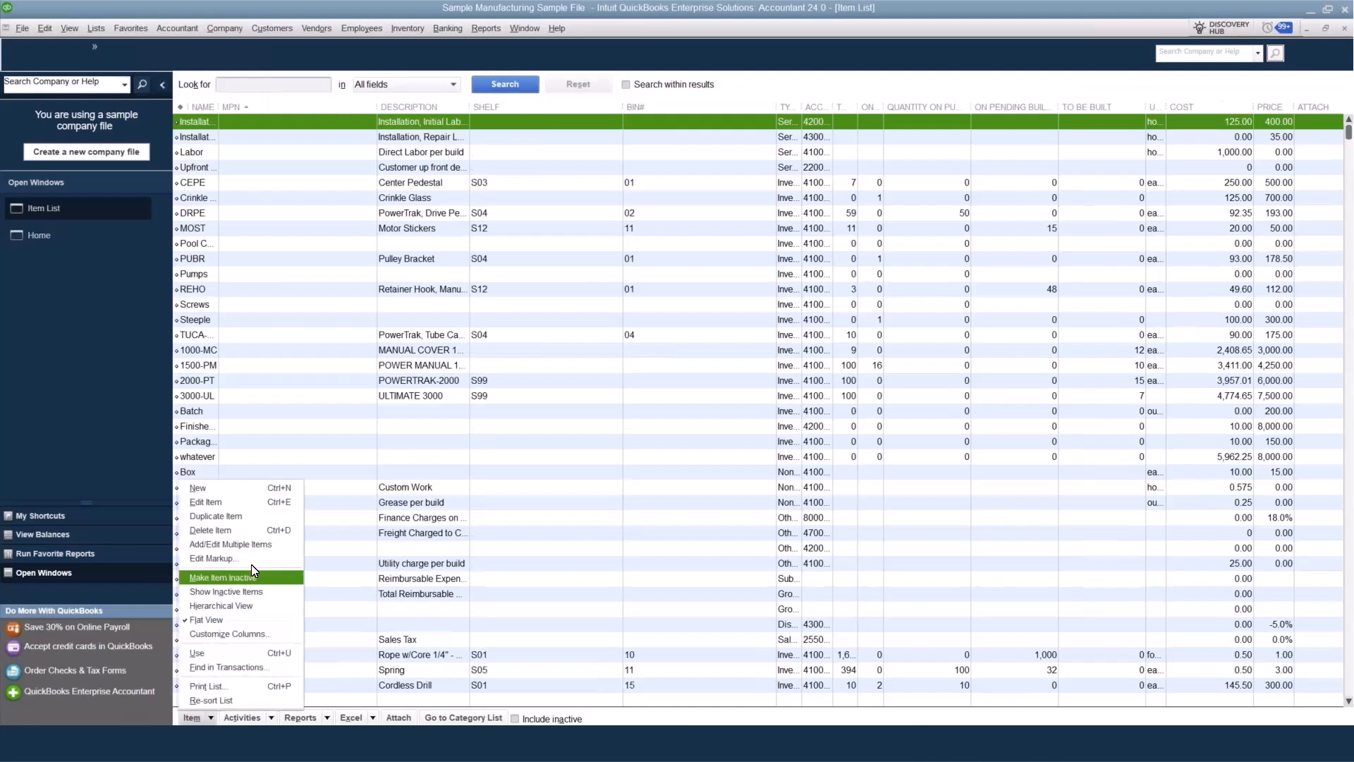
click(231, 490)
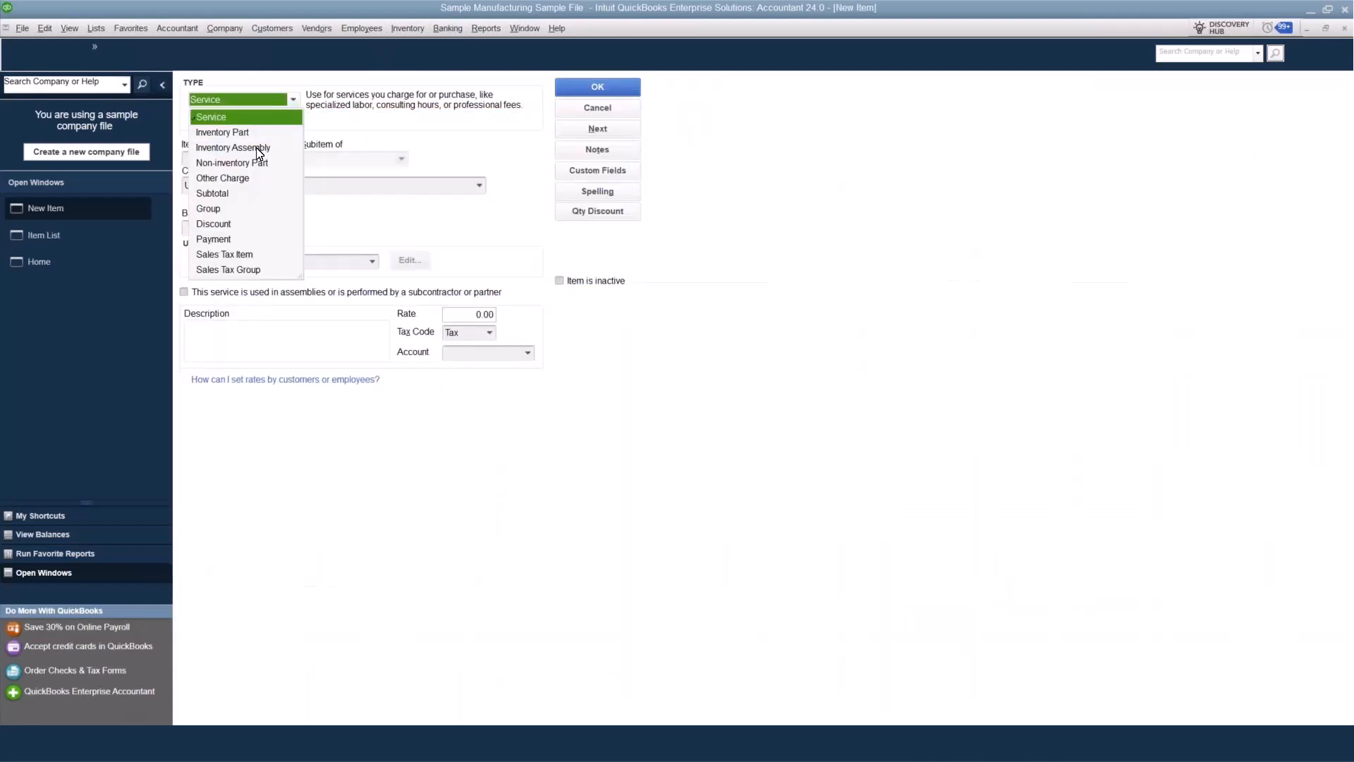
click(583, 113)
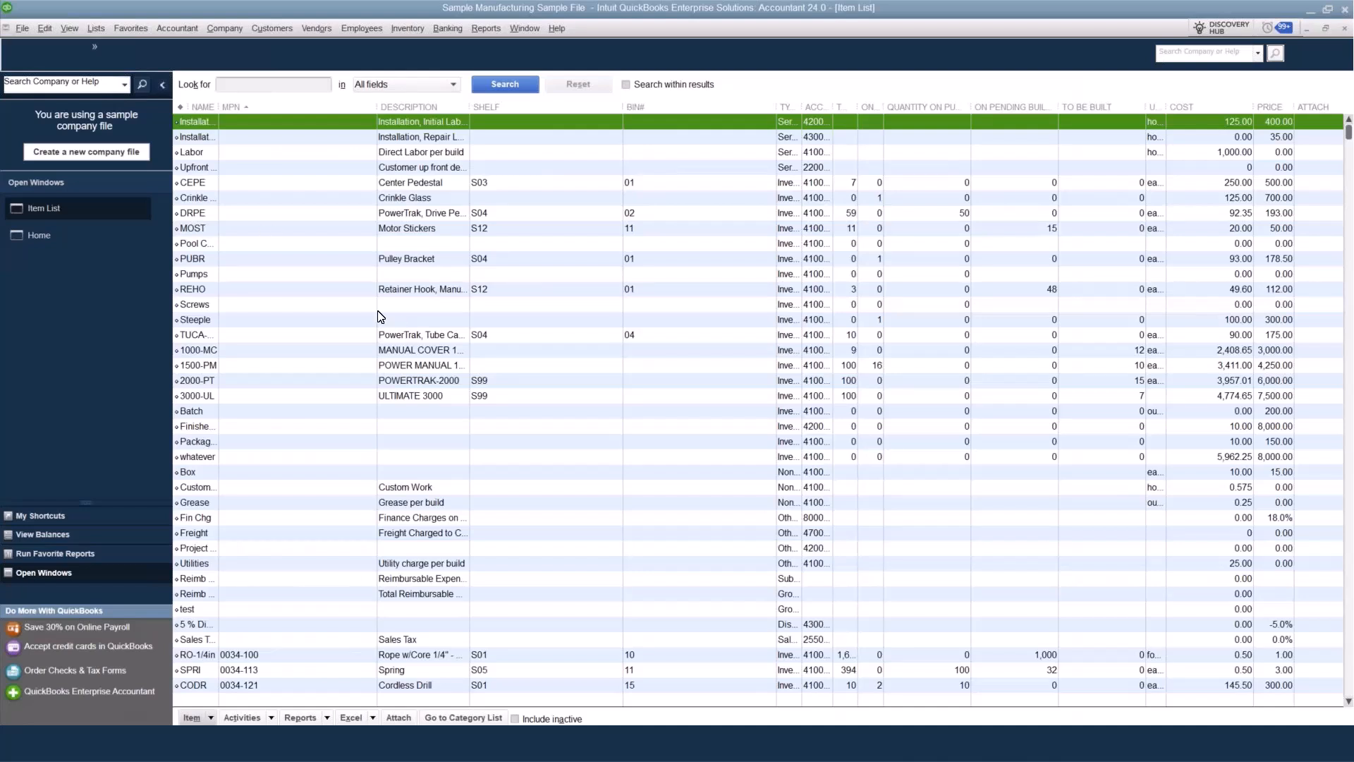
Open the company preferences for Items & Inventory to review the purchase order and inventory options.
click(46, 28)
click(76, 336)
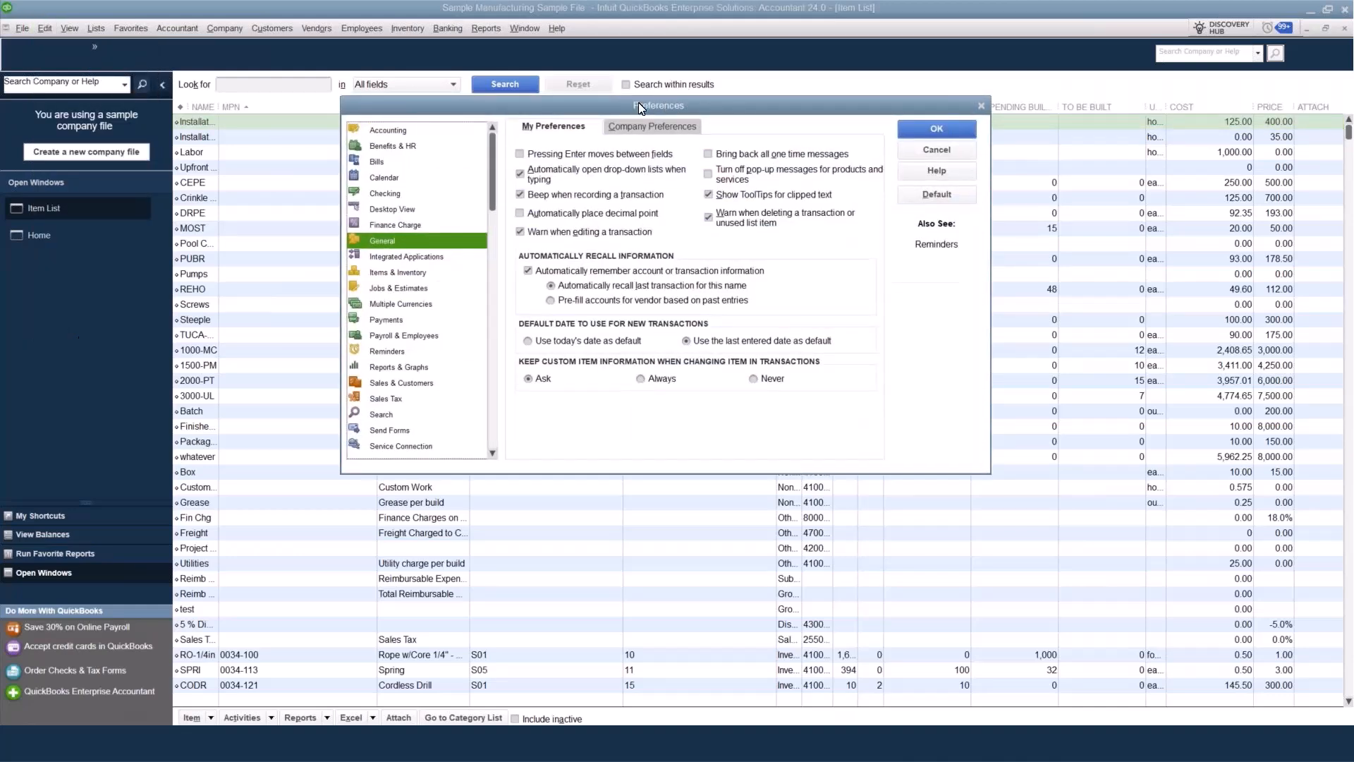
drag(638, 102, 452, 128)
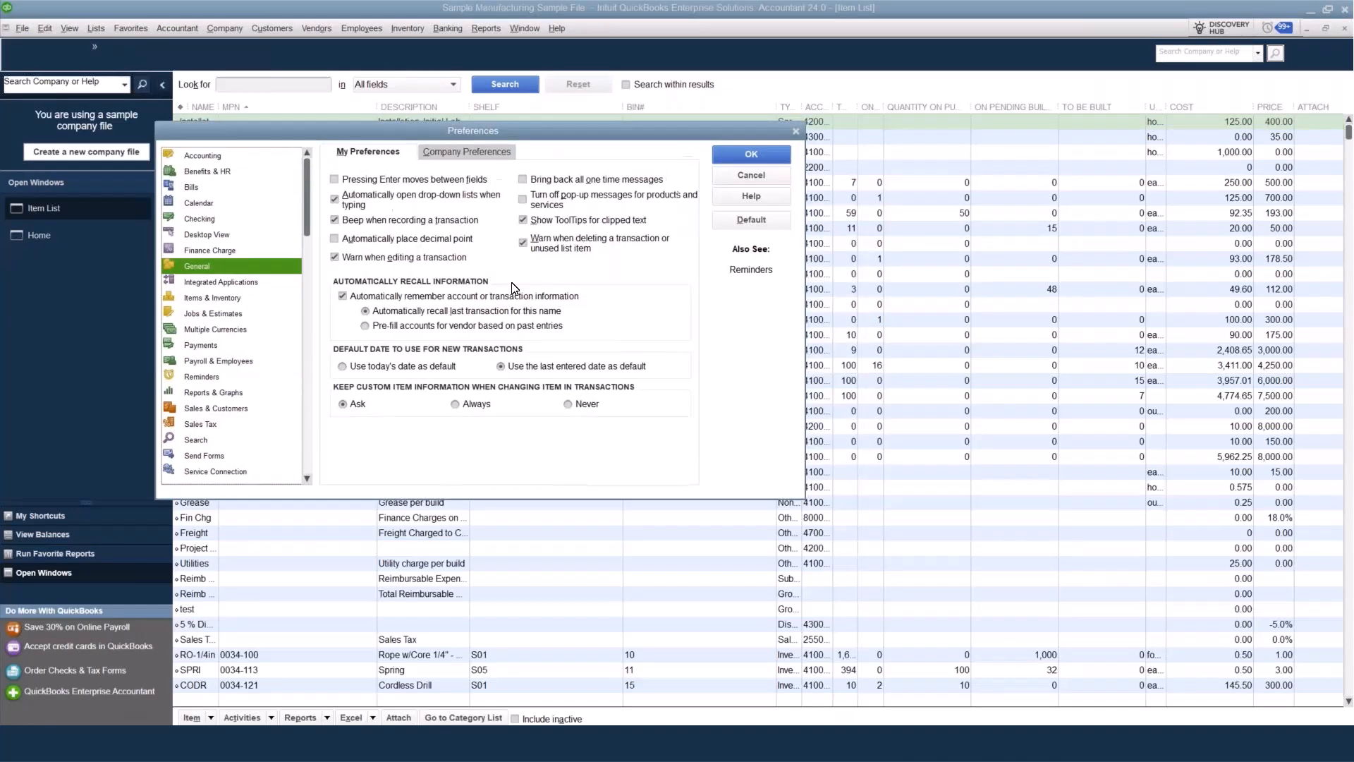
click(493, 154)
click(229, 299)
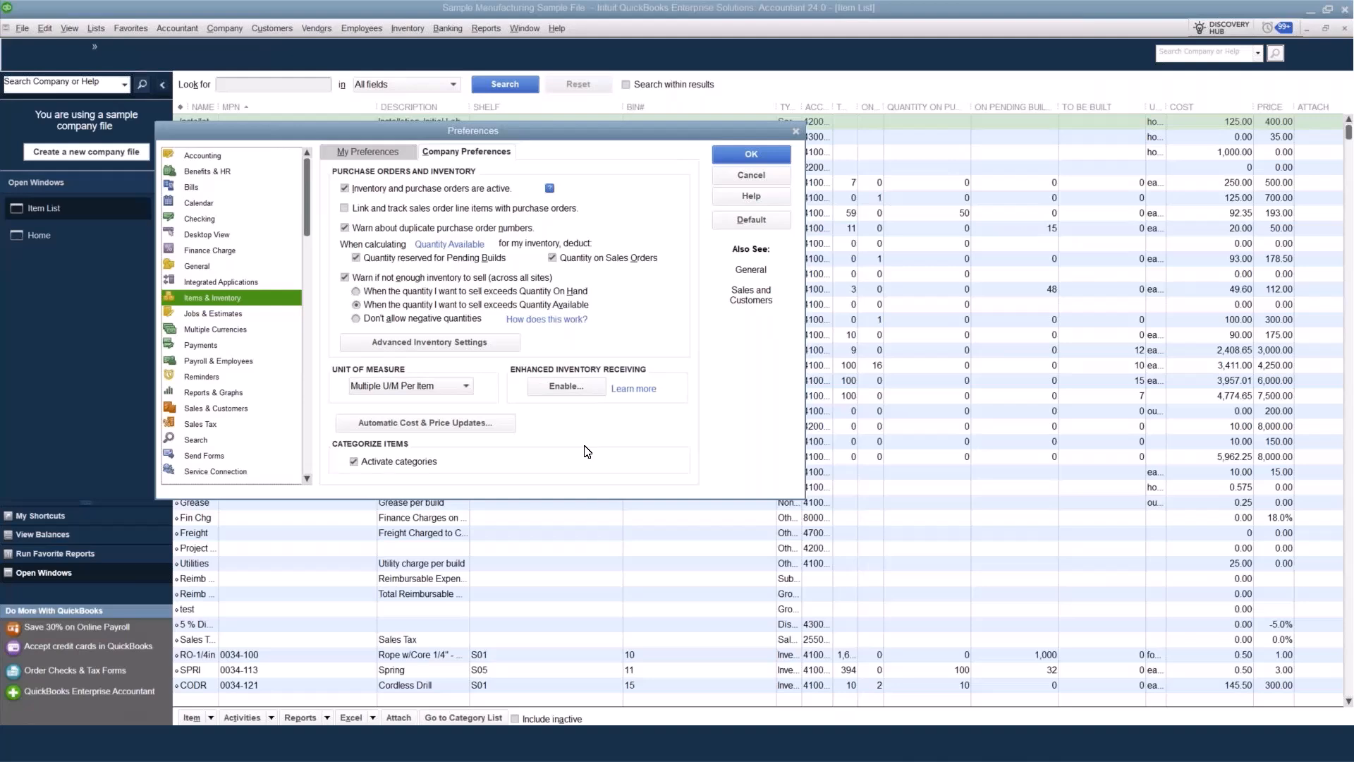
Try to switch the serial/lot tracking to lot numbers in the Advanced Inventory Settings.
click(445, 344)
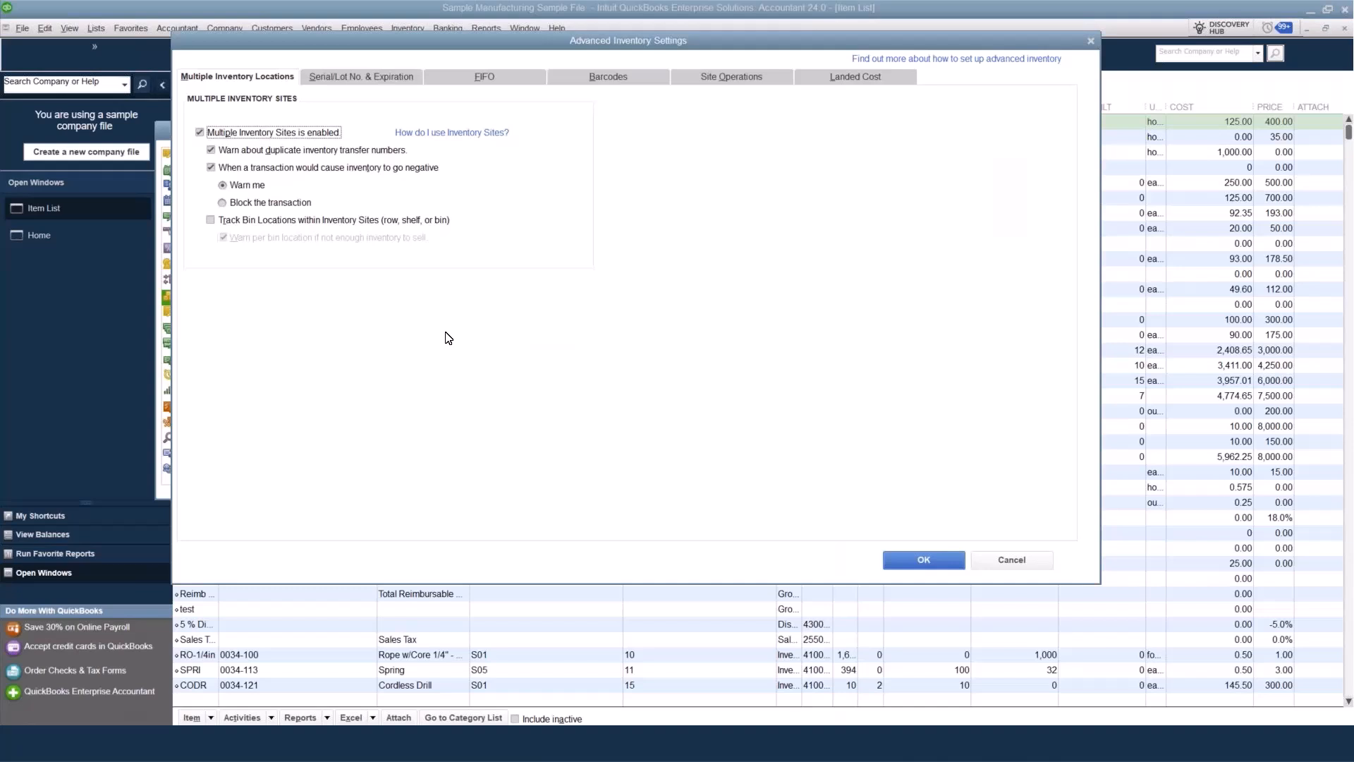
click(357, 75)
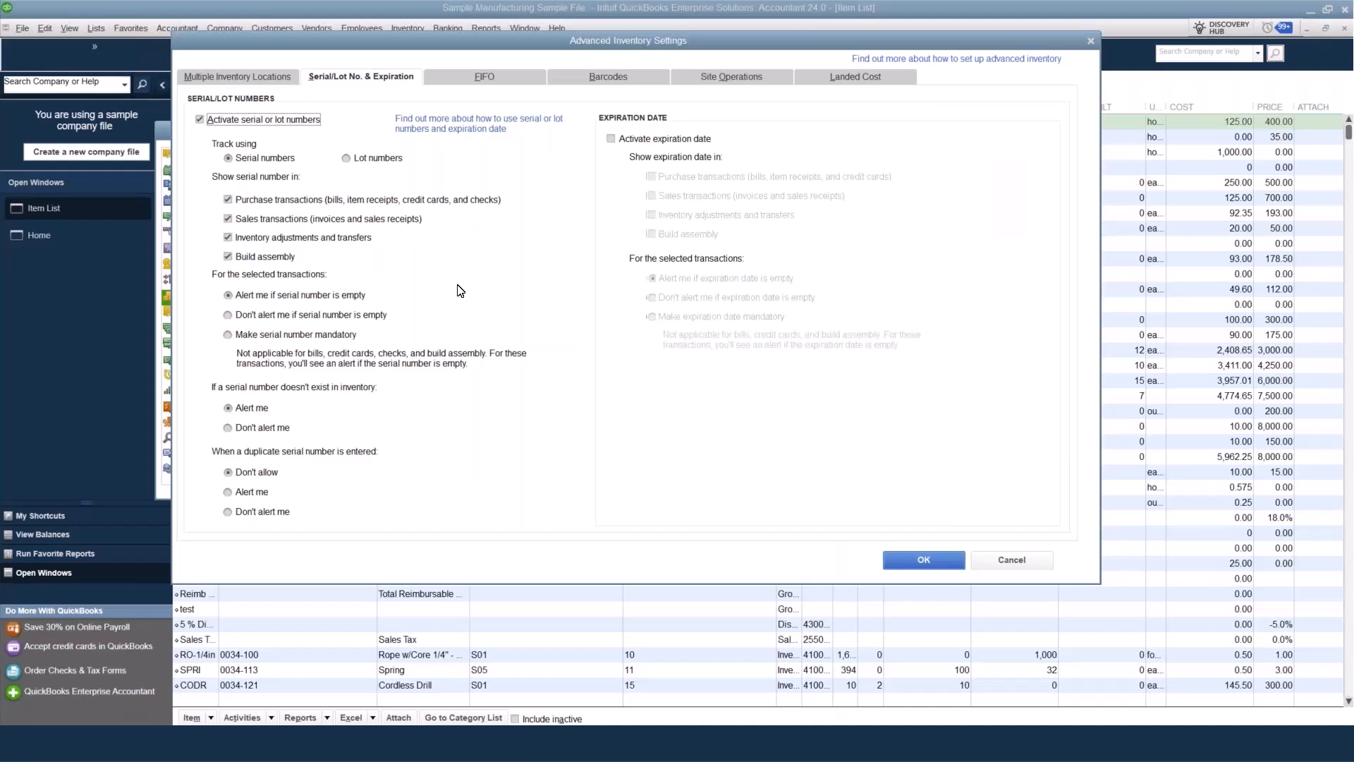
click(392, 158)
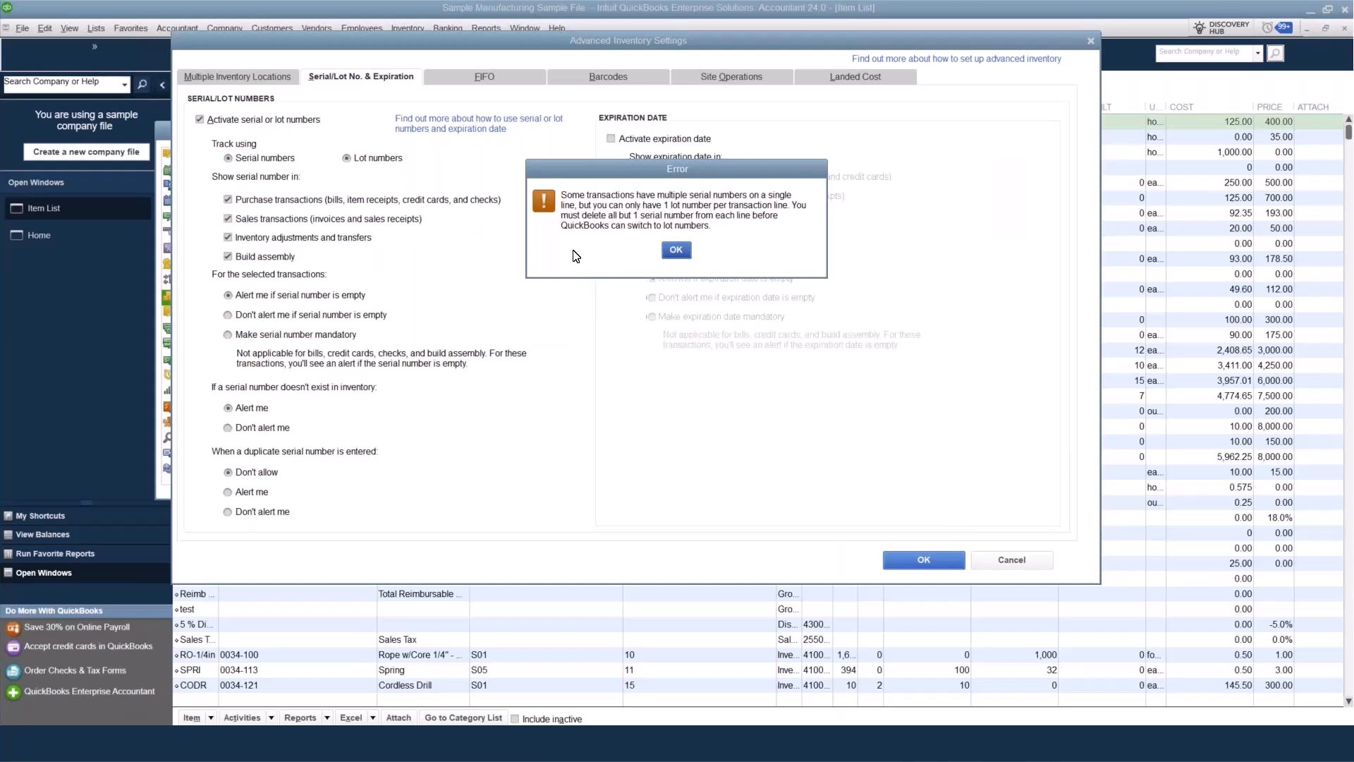
click(675, 251)
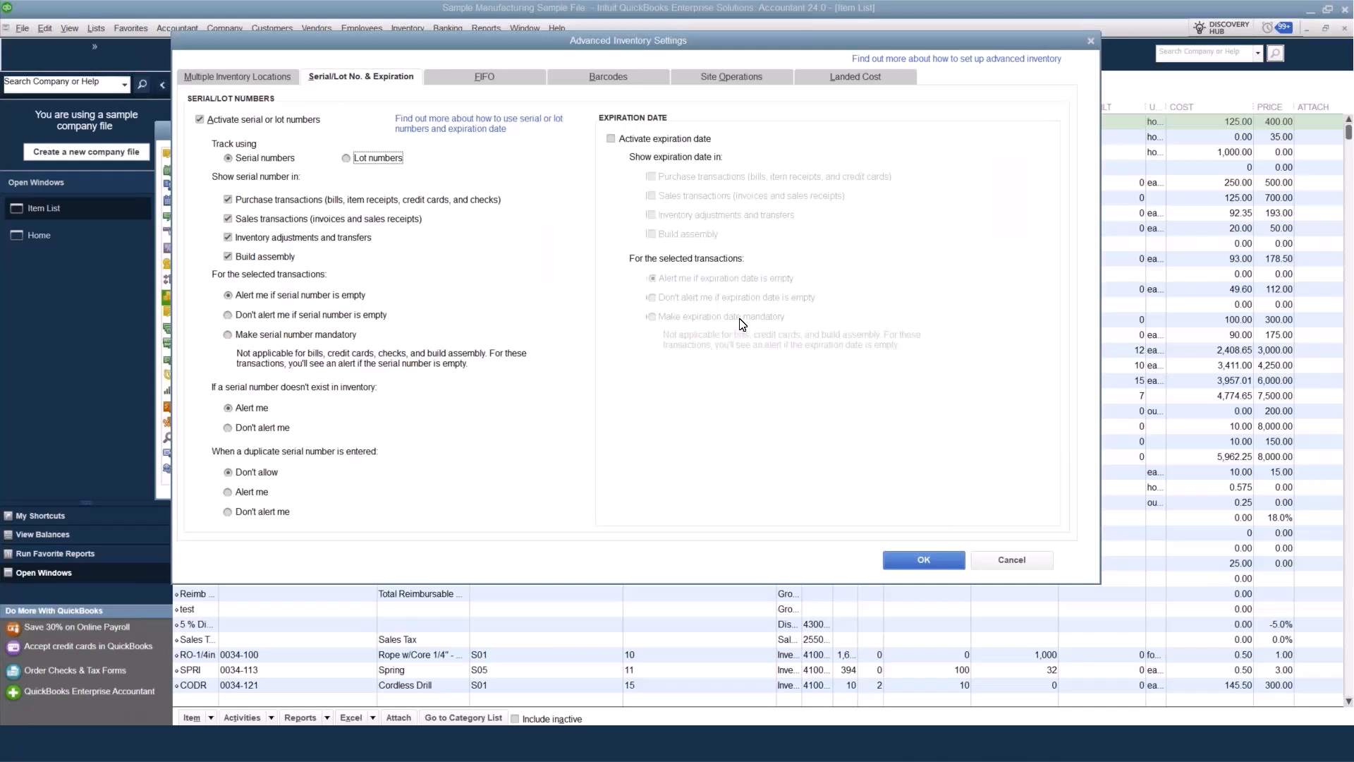
Review the FIFO, Barcodes, Site Operations and Landed Cost settings, and leave the preferences without changing them.
click(501, 78)
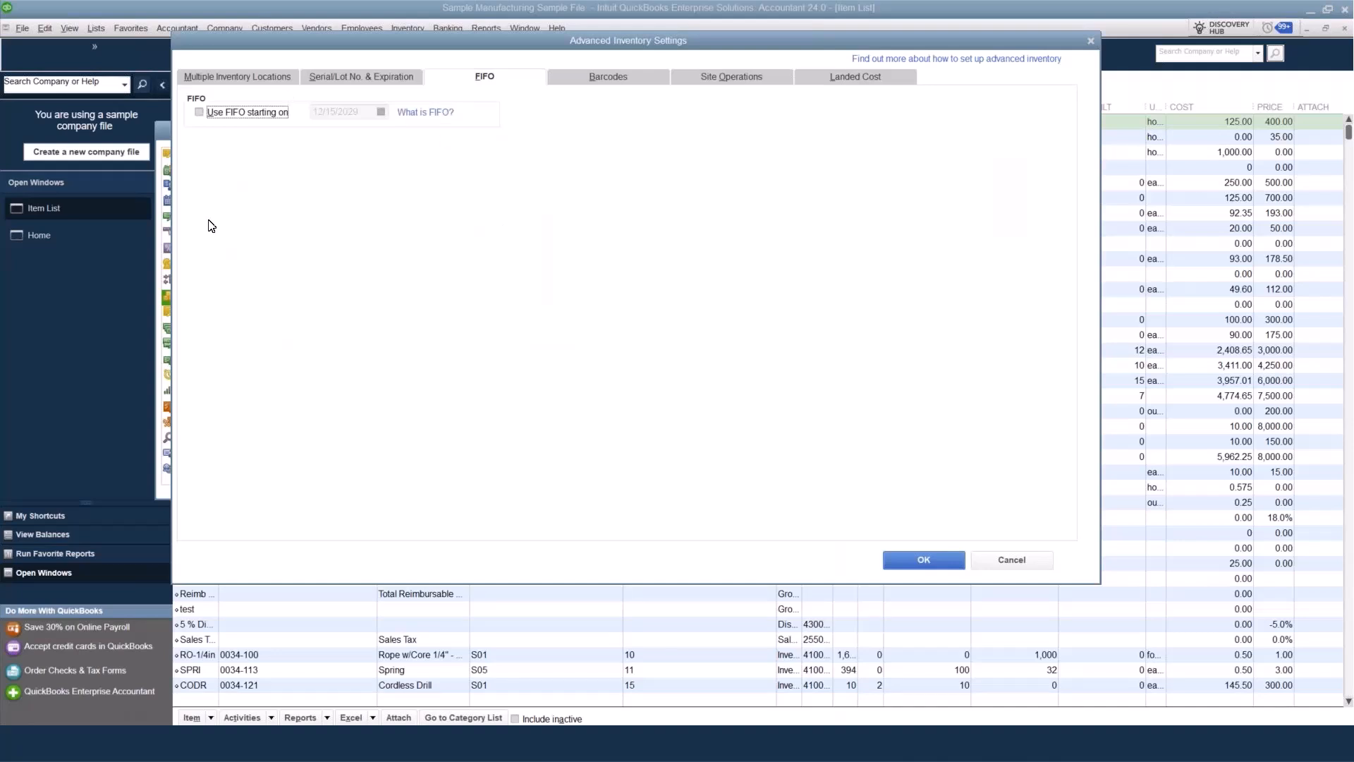
click(590, 86)
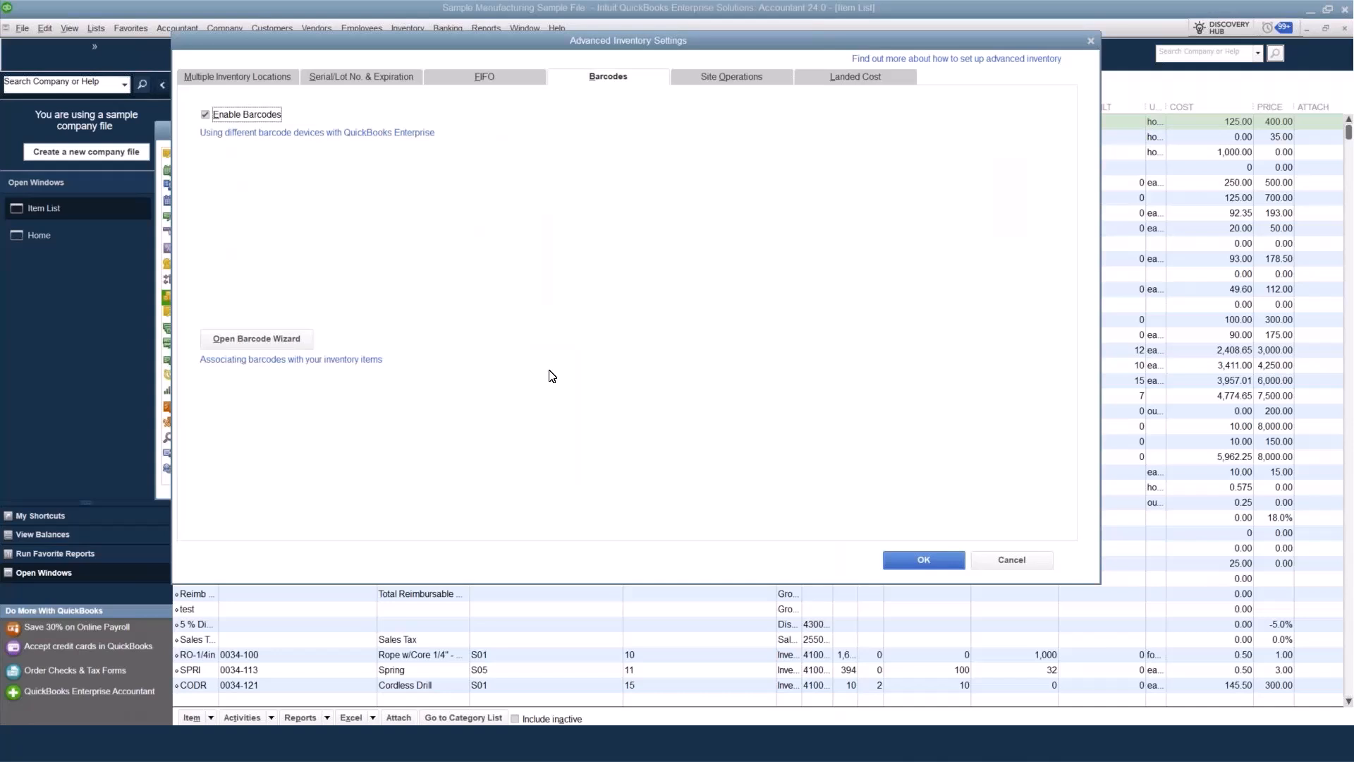
click(746, 78)
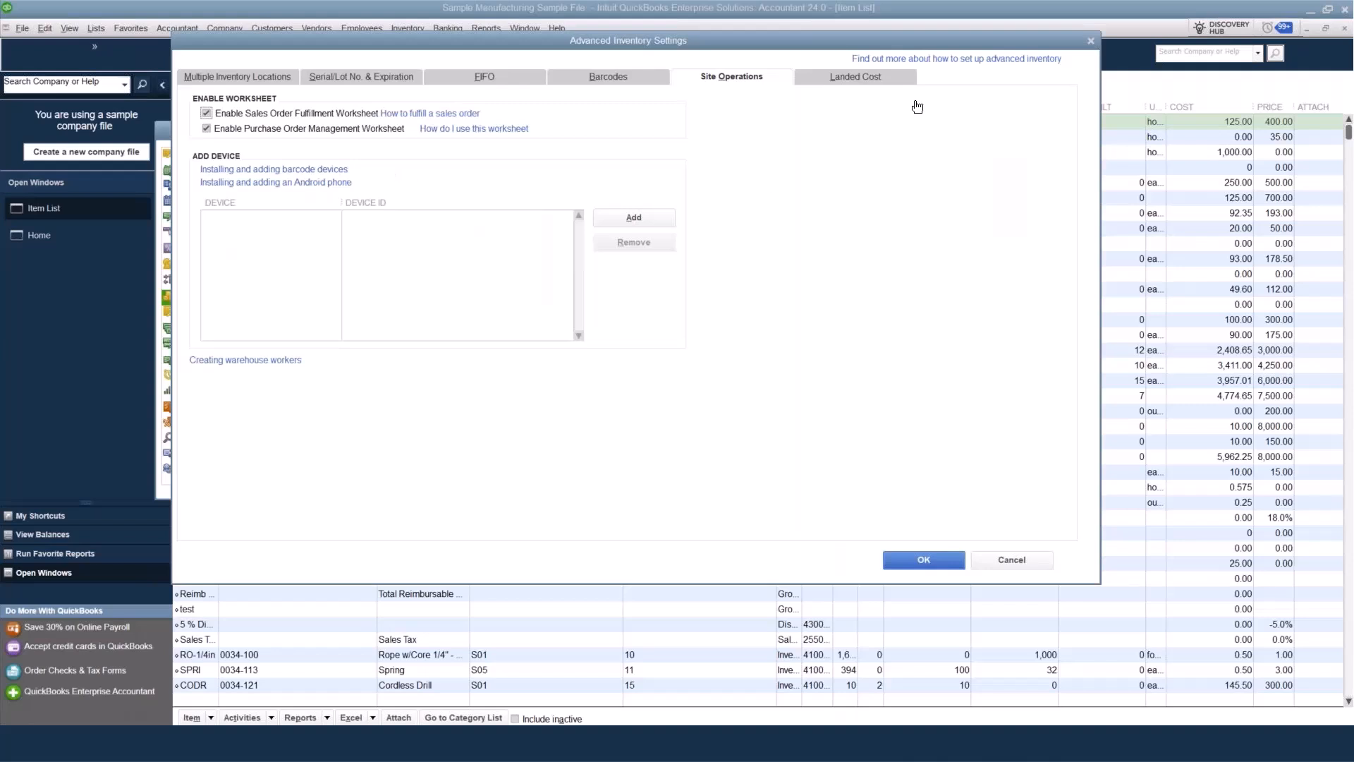
click(855, 78)
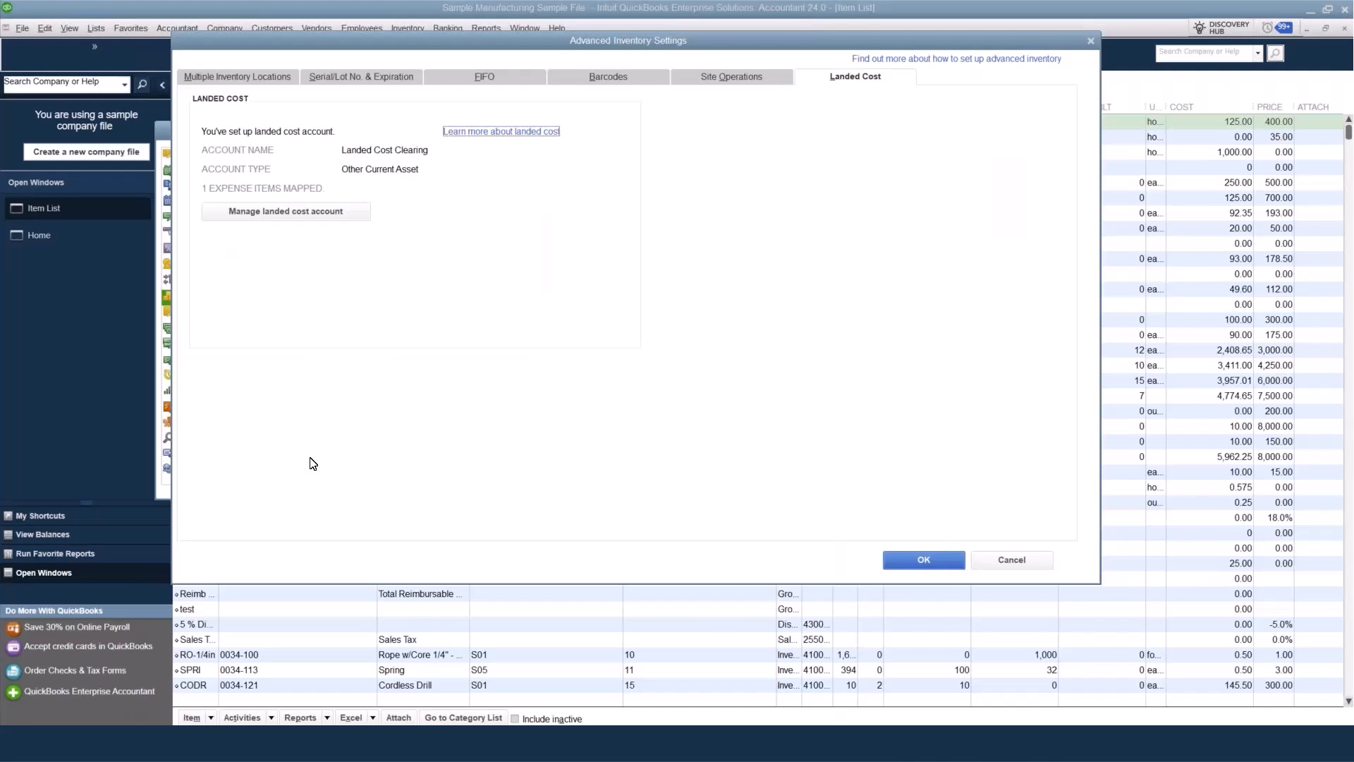
click(942, 569)
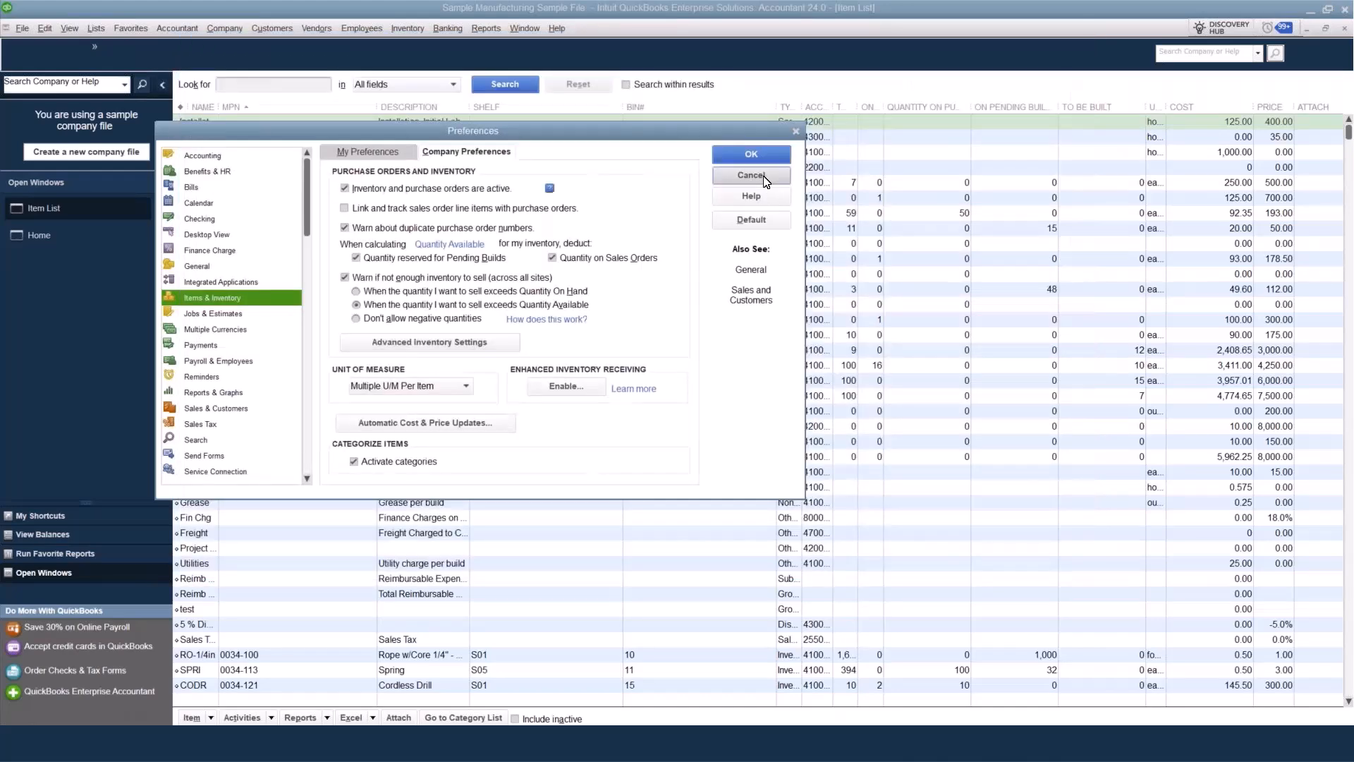
click(750, 175)
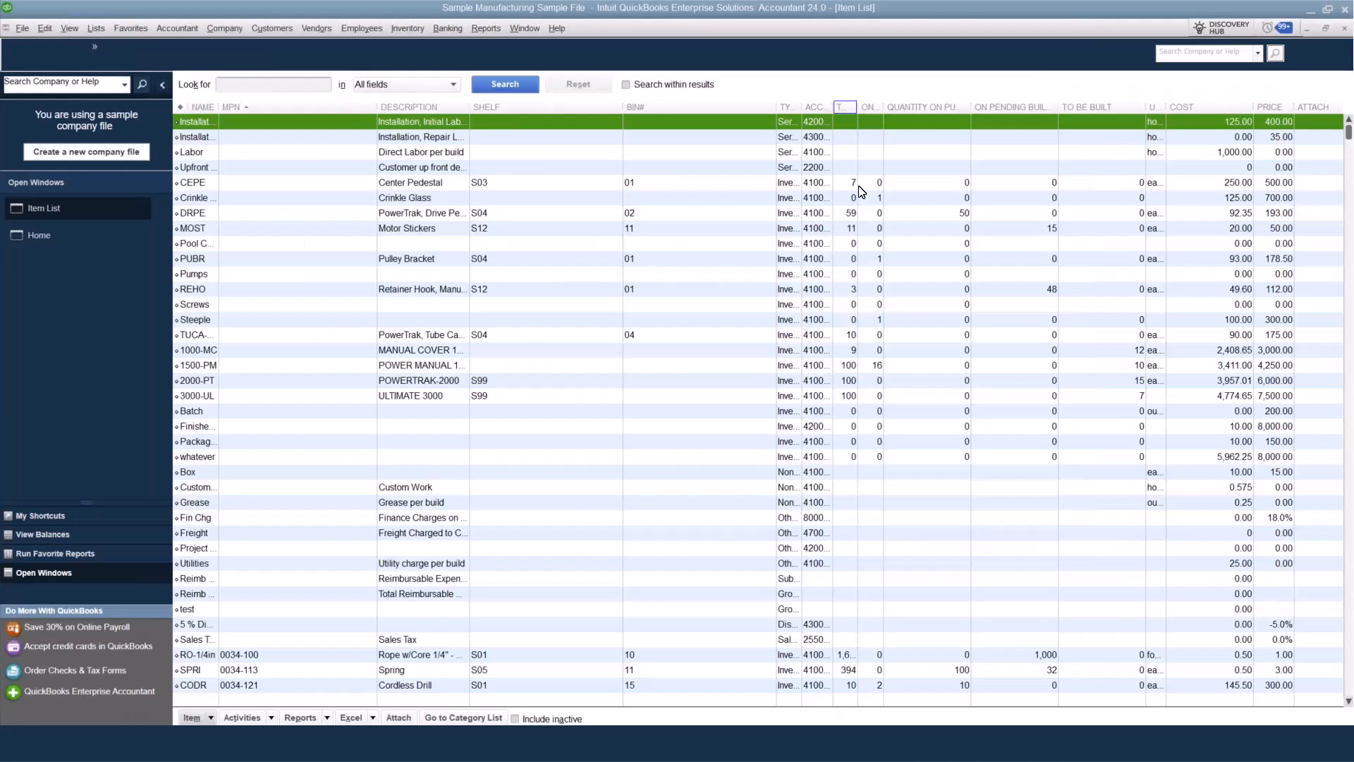
Widen the item list's Type column to fit its contents and open the Pulley Bracket item PUBR for editing.
double_click(804, 104)
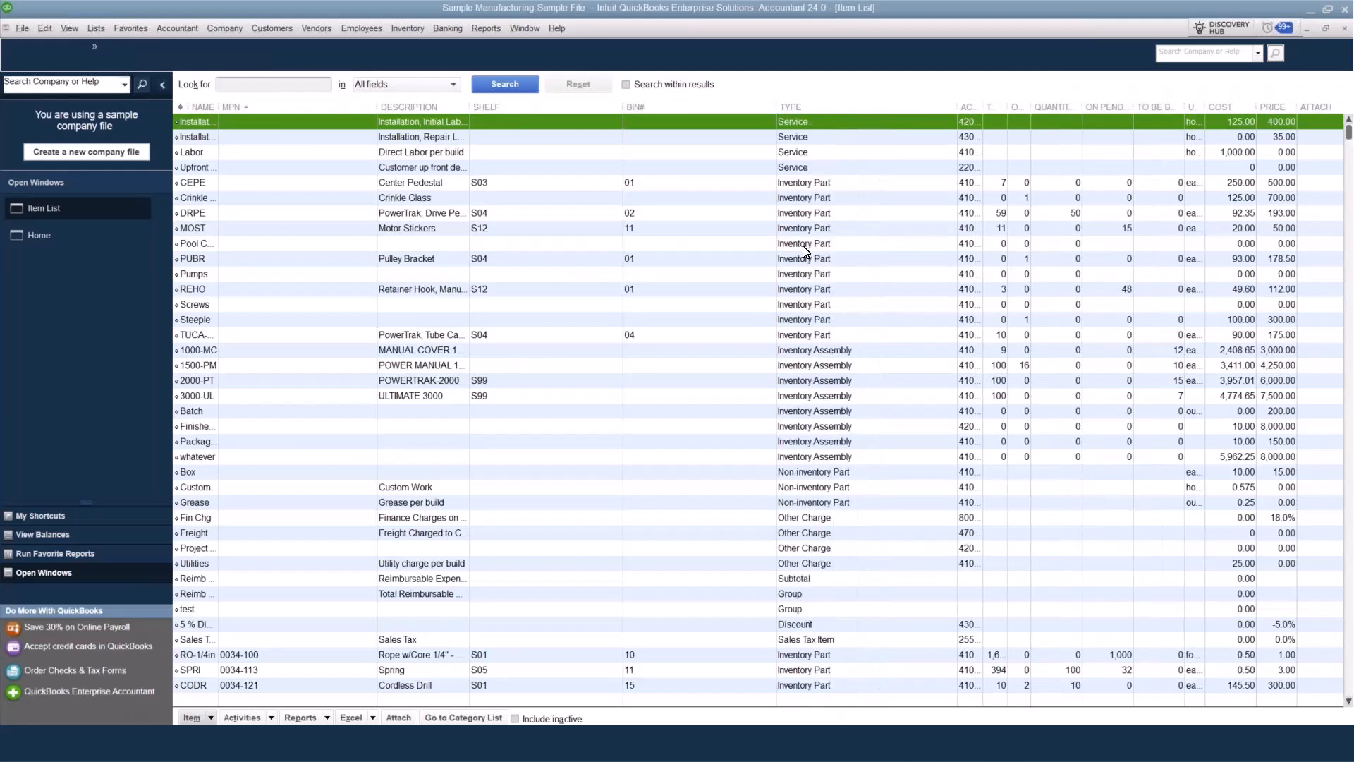
click(804, 245)
click(390, 258)
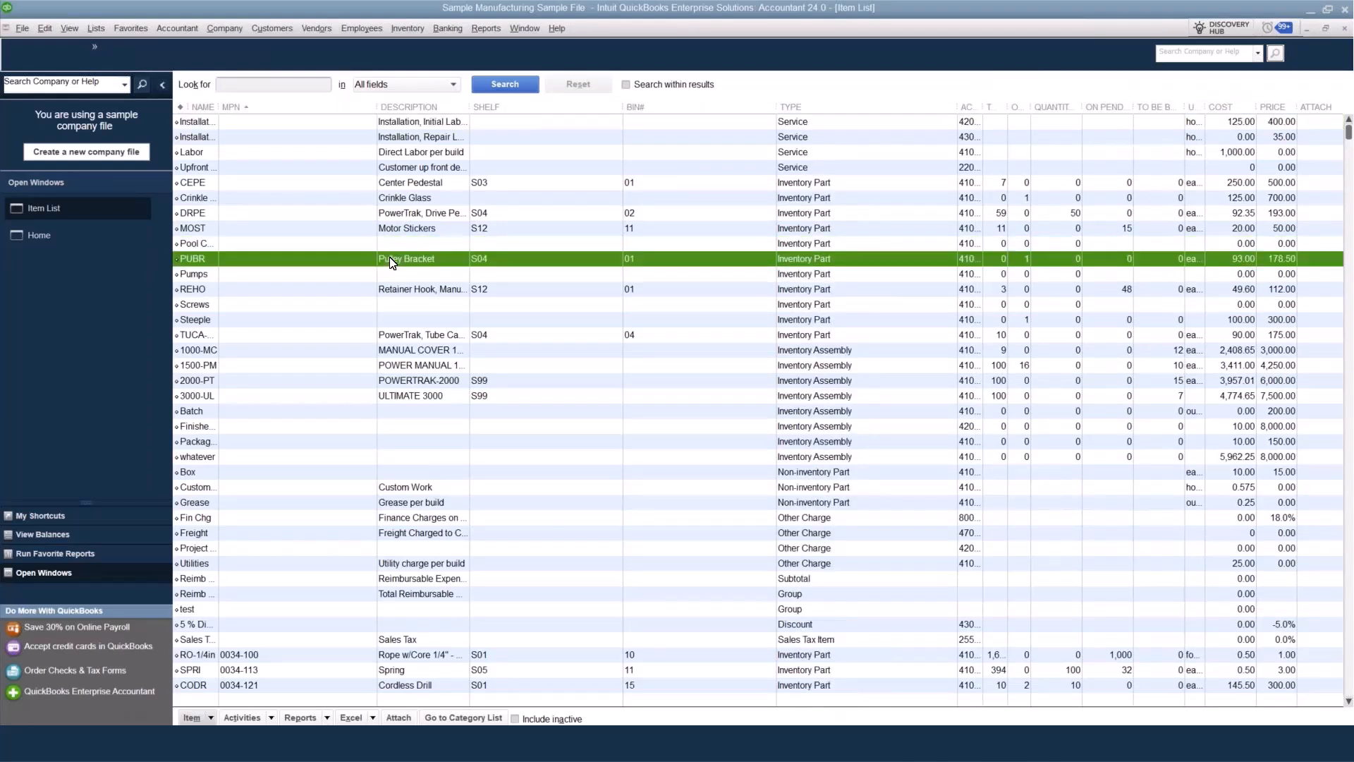
right_click(392, 261)
click(411, 315)
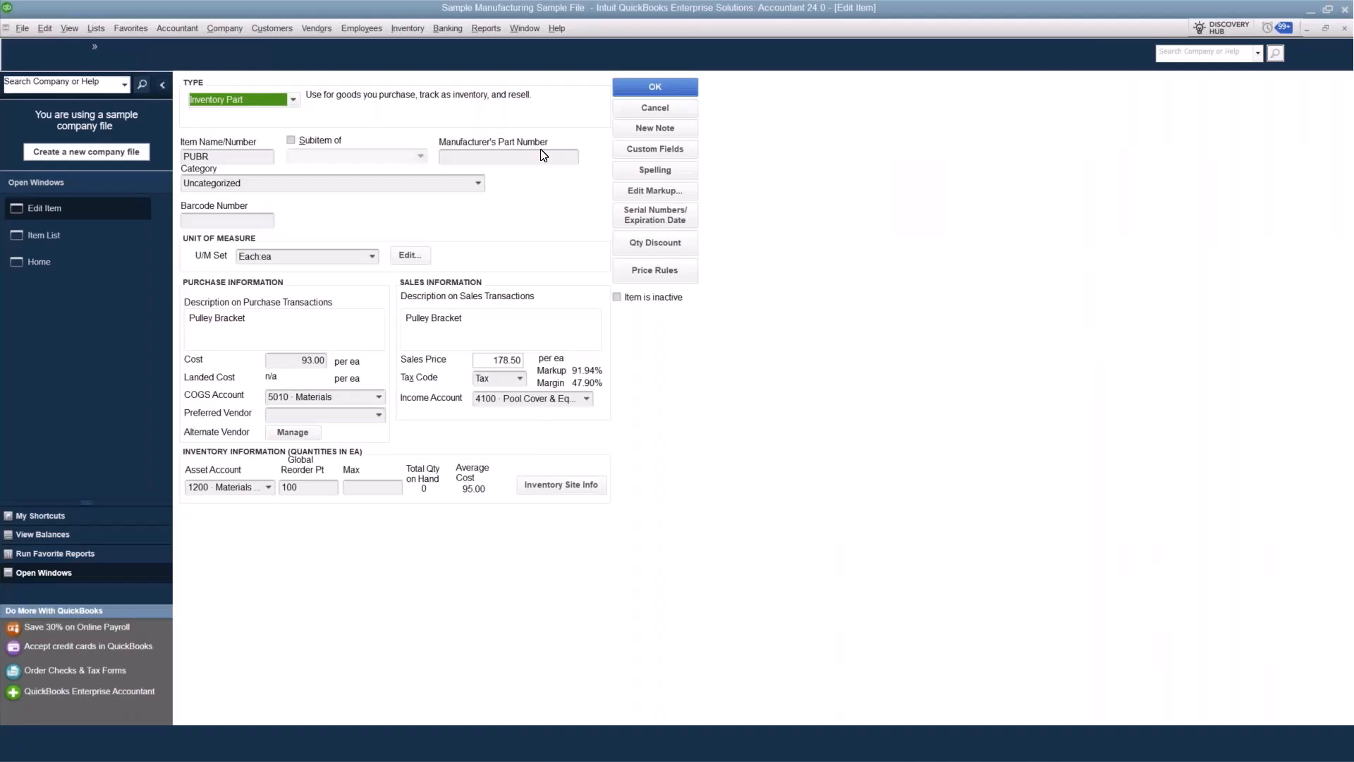
Examine the Pulley Bracket's name, manufacturer's part number and cost fields, and its quantities per inventory site.
click(271, 157)
key(Tab)
key(Tab)
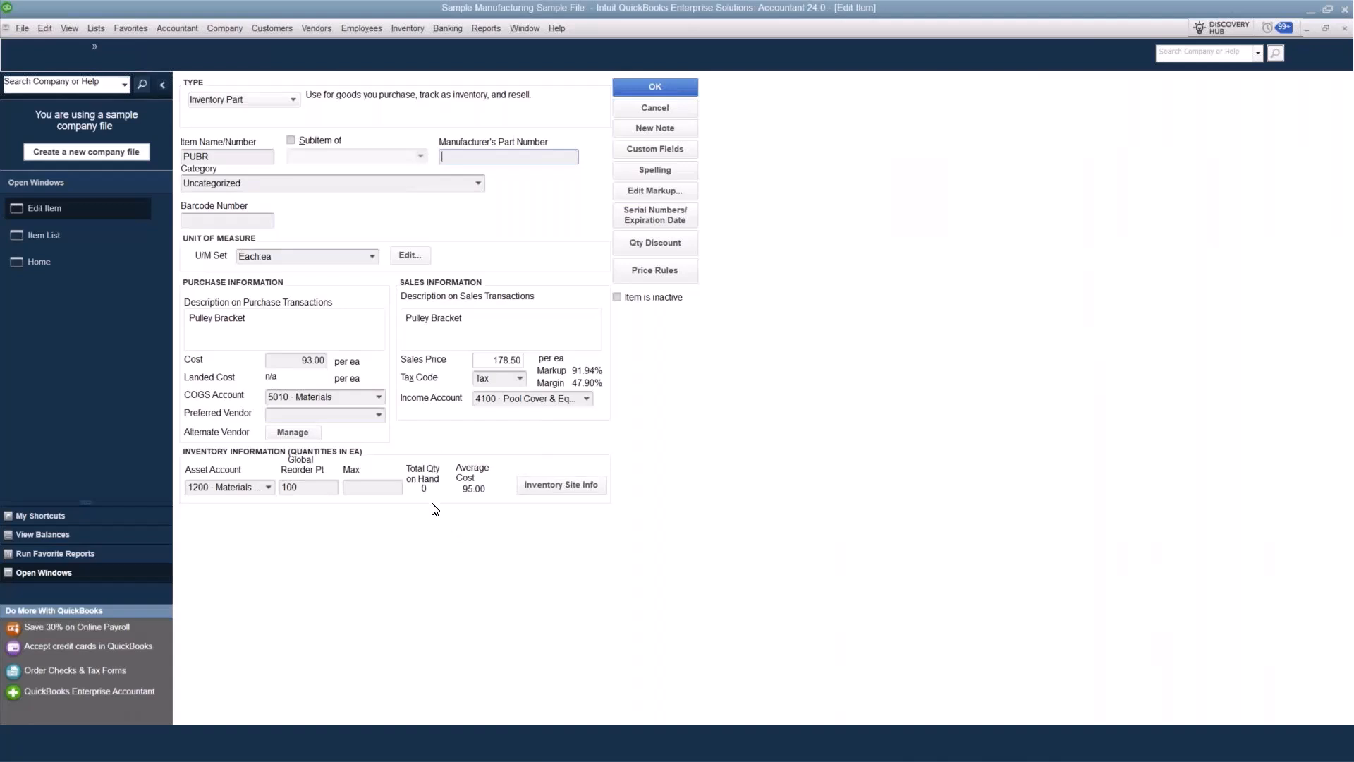
click(310, 360)
key(Delete)
click(552, 488)
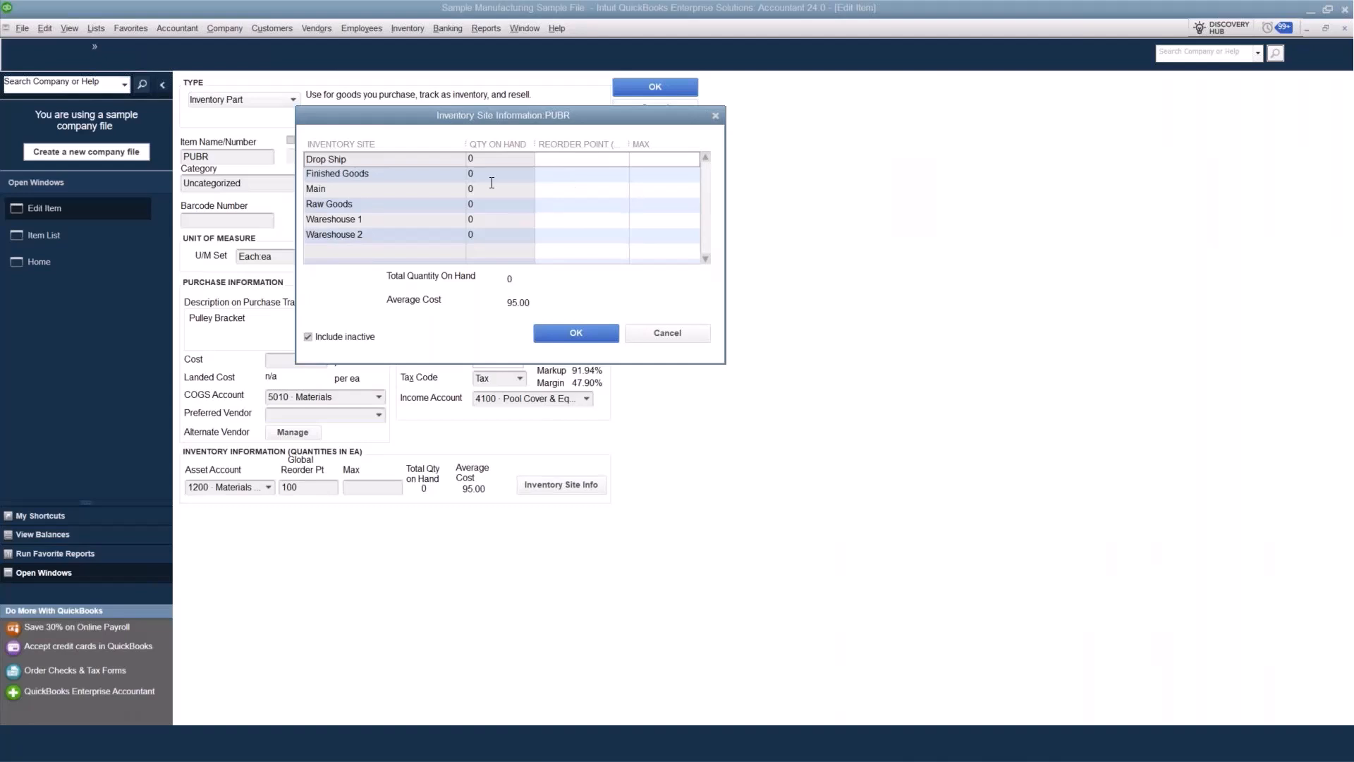
click(582, 328)
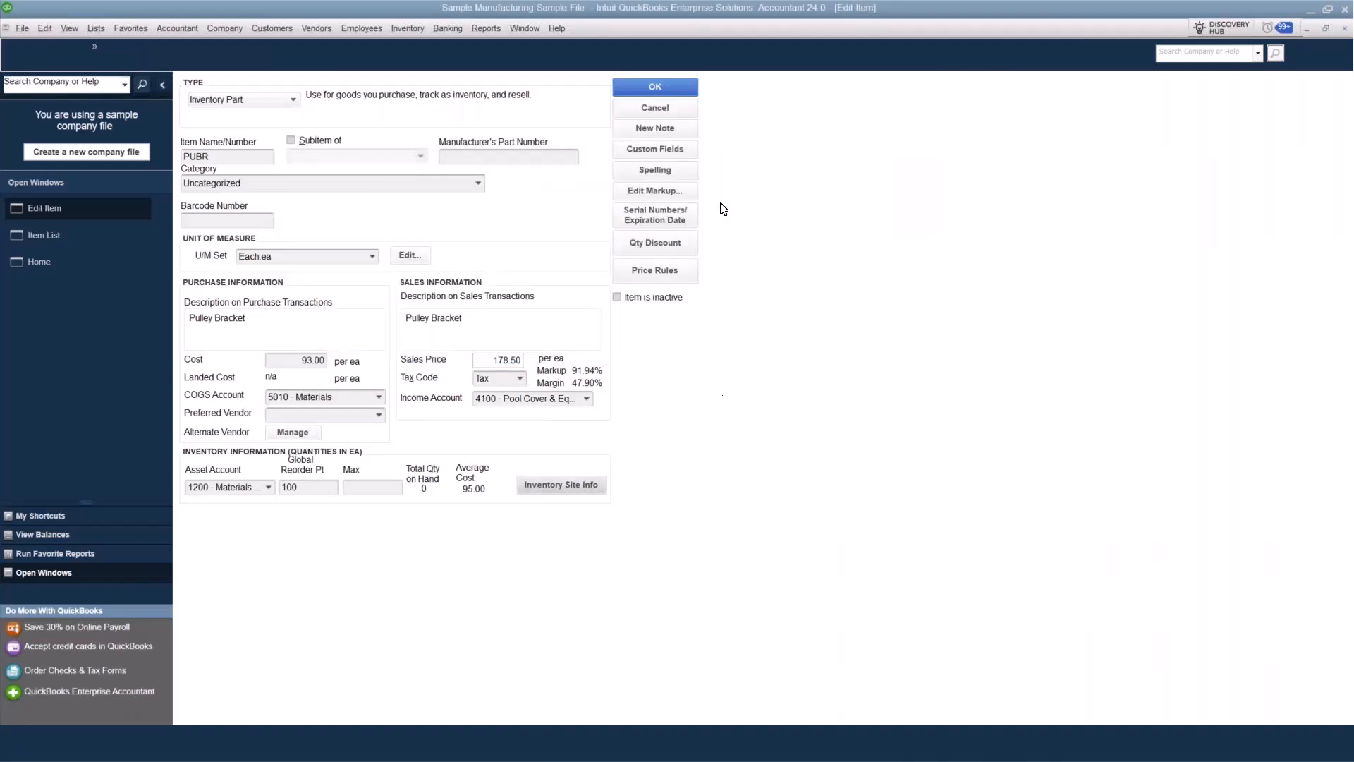
Review the Pulley Bracket's serial number and expiration date settings, and close the item without saving.
click(663, 218)
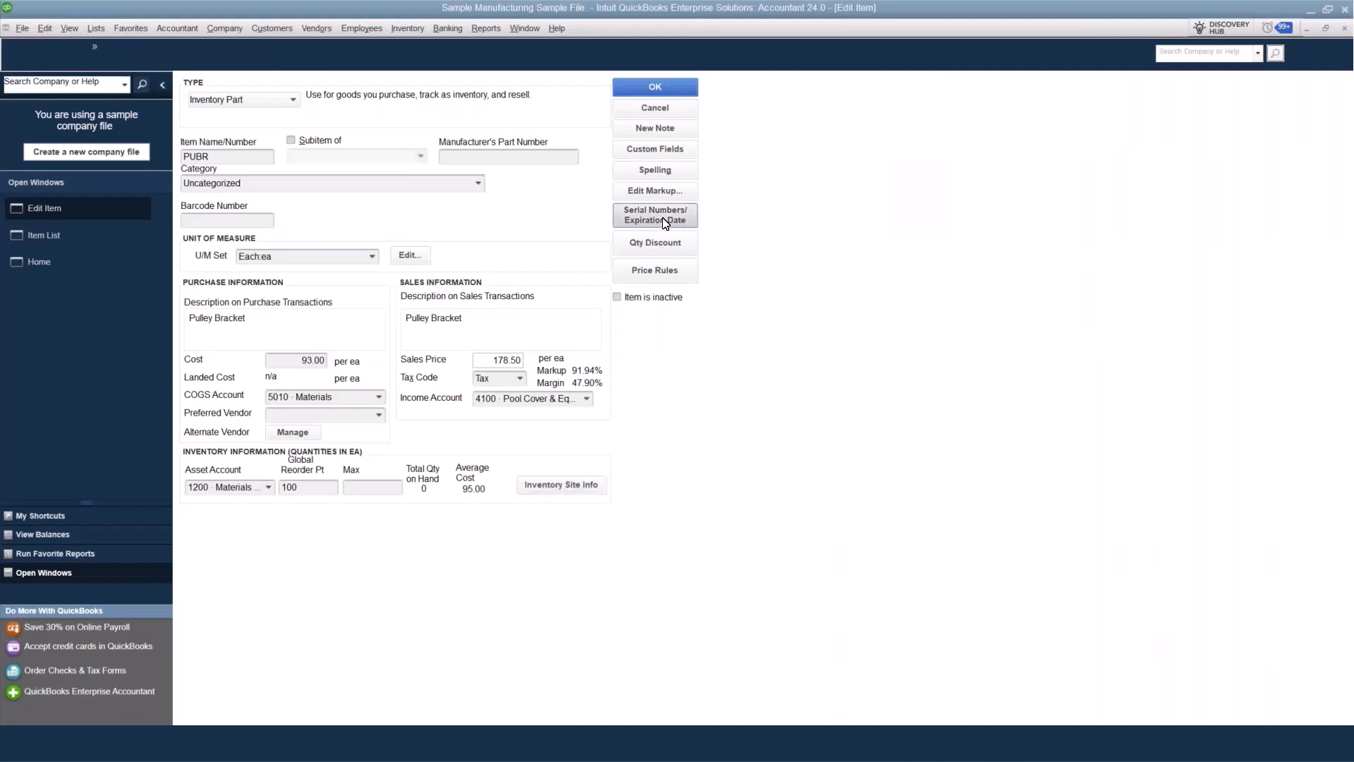
drag(638, 159, 339, 127)
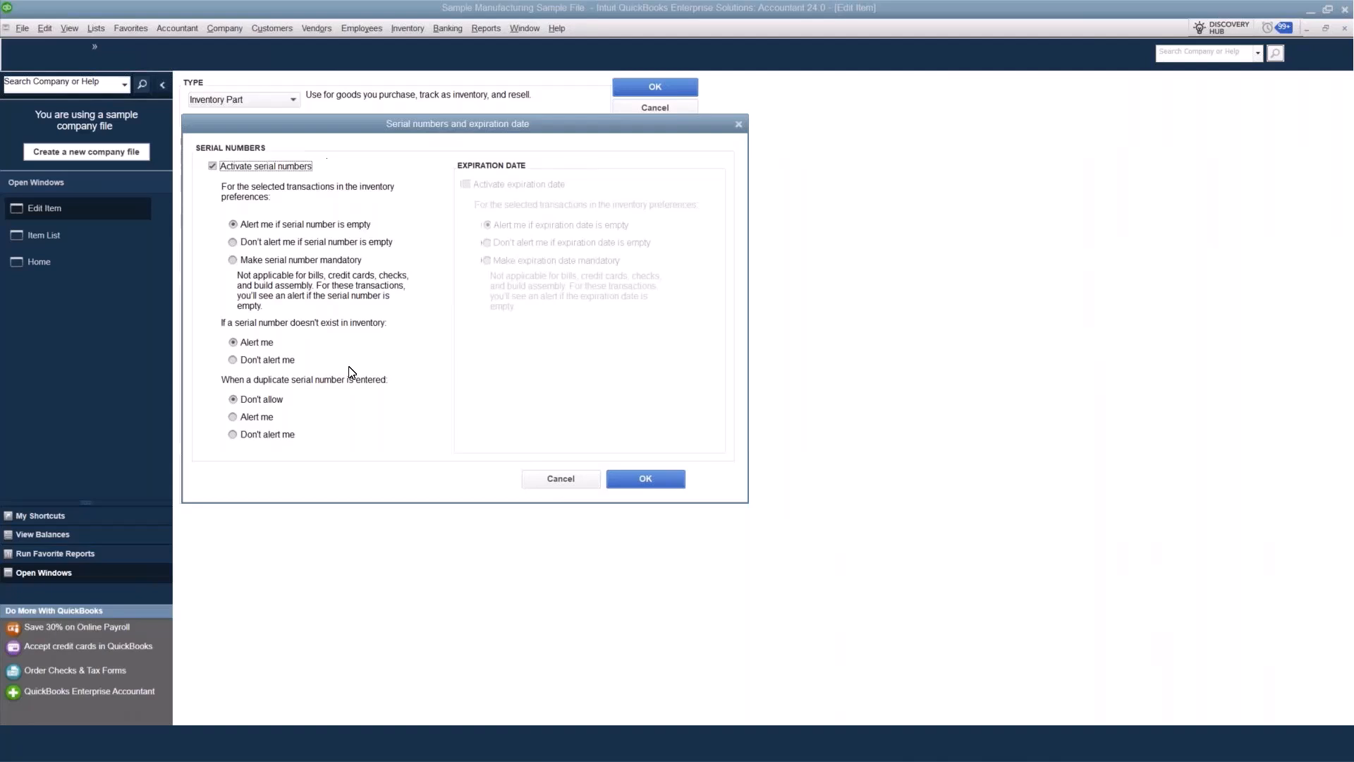
click(653, 484)
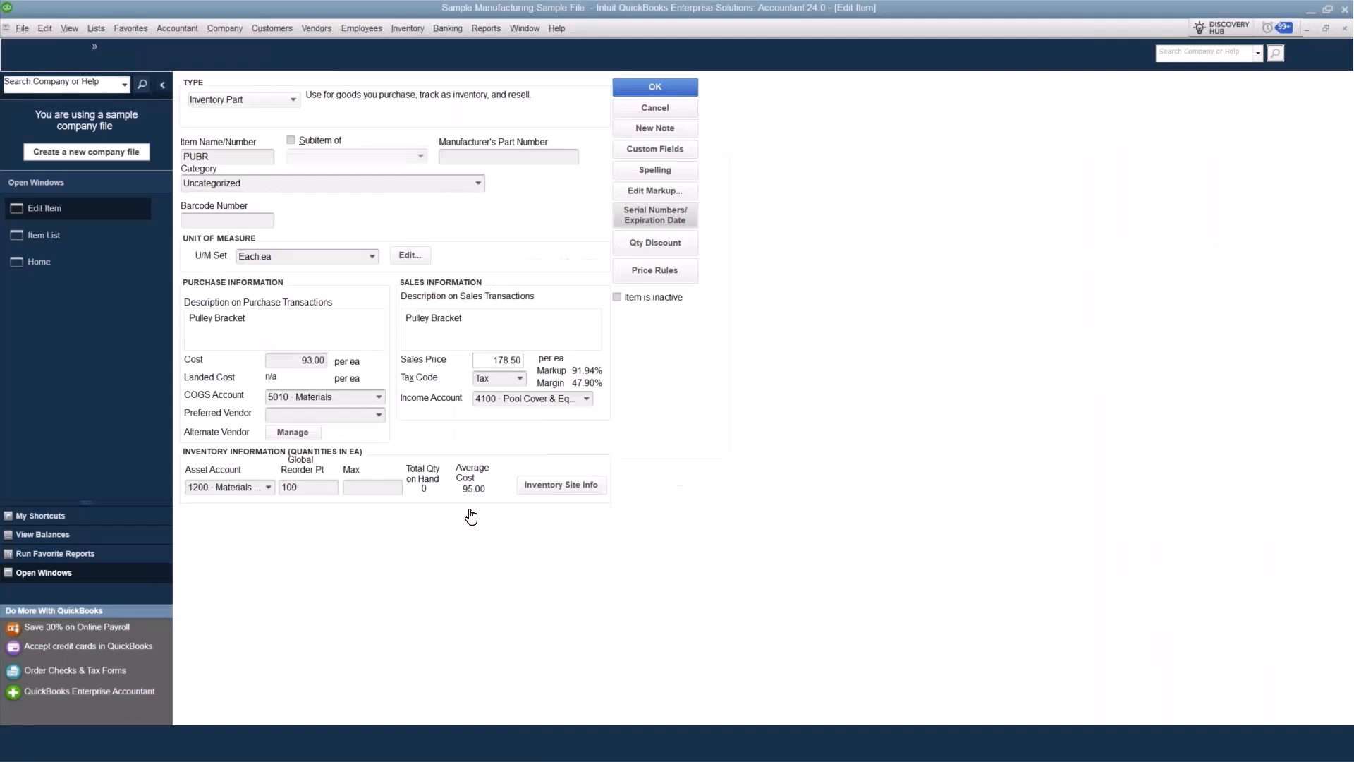
click(679, 110)
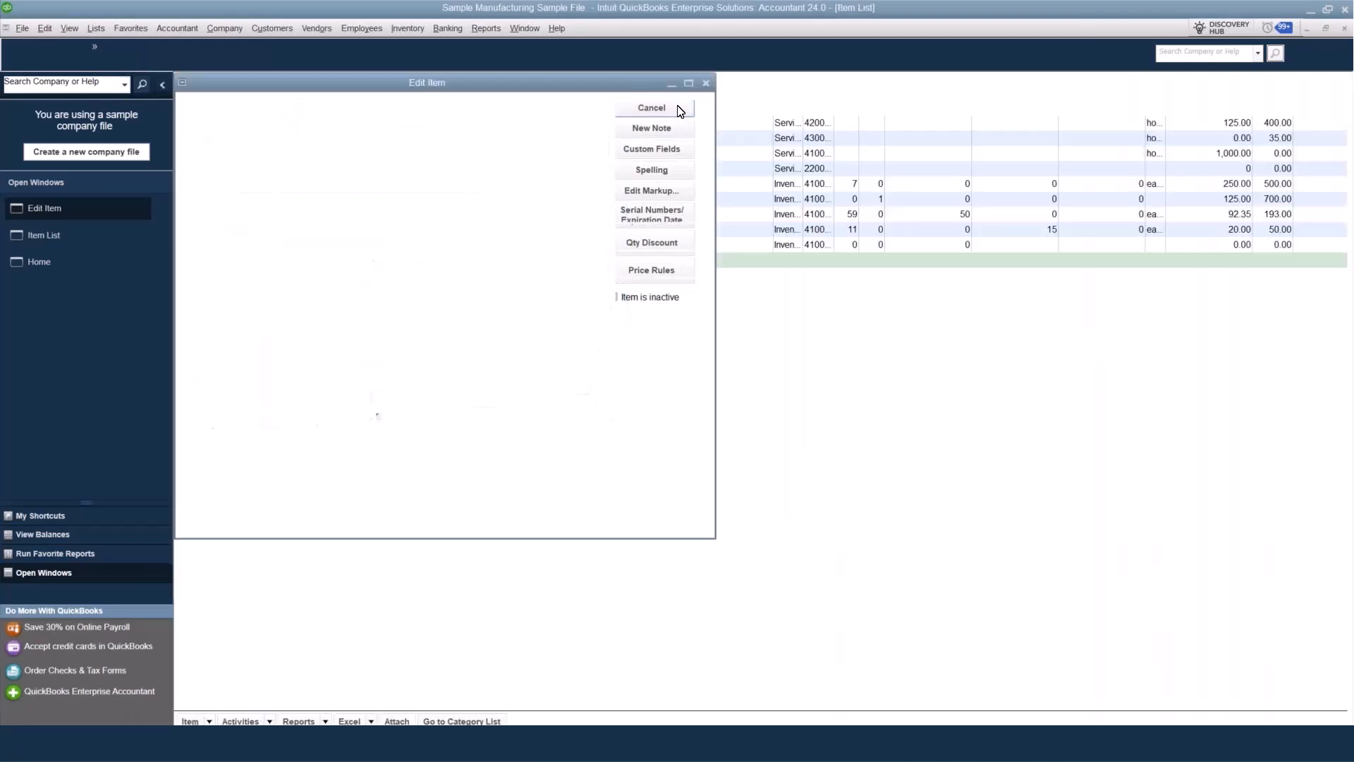
Start a new sales order from the Home page for the customer TT.
click(49, 235)
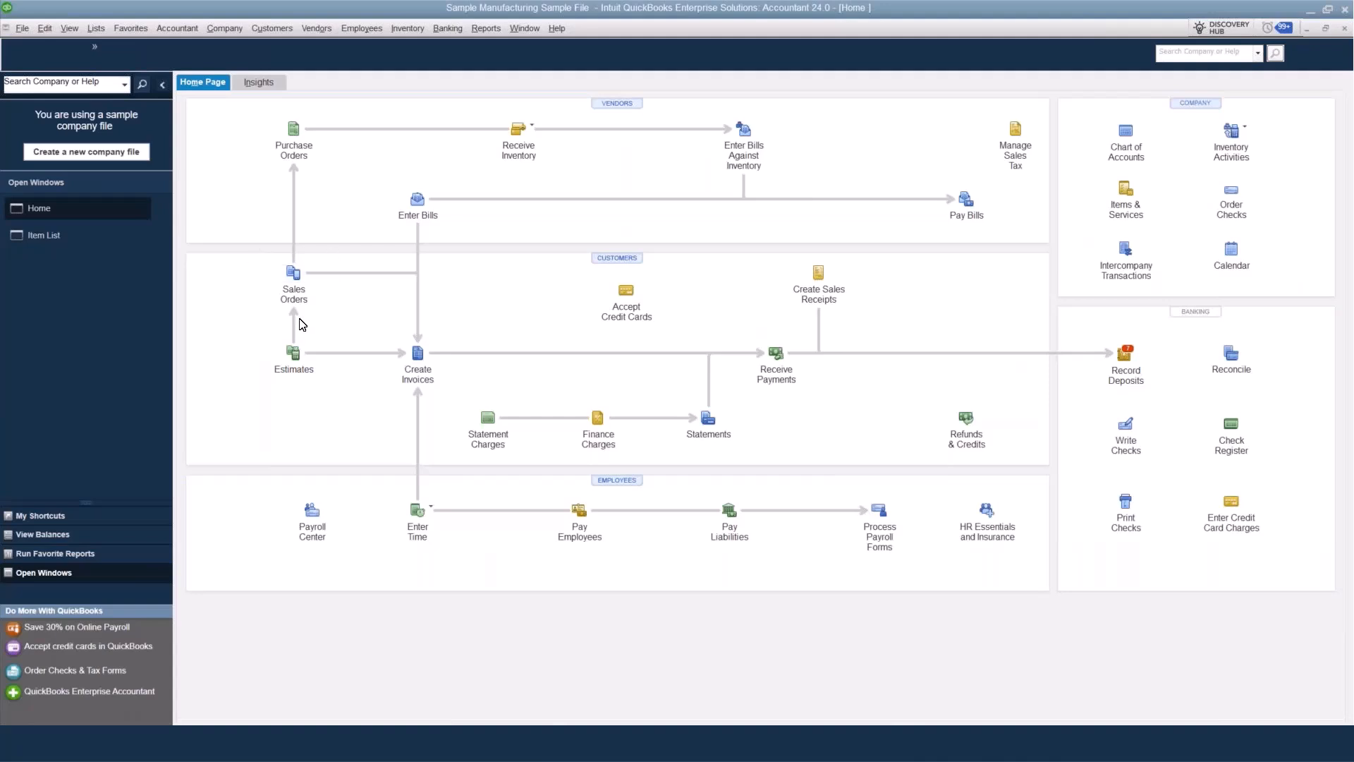
click(294, 273)
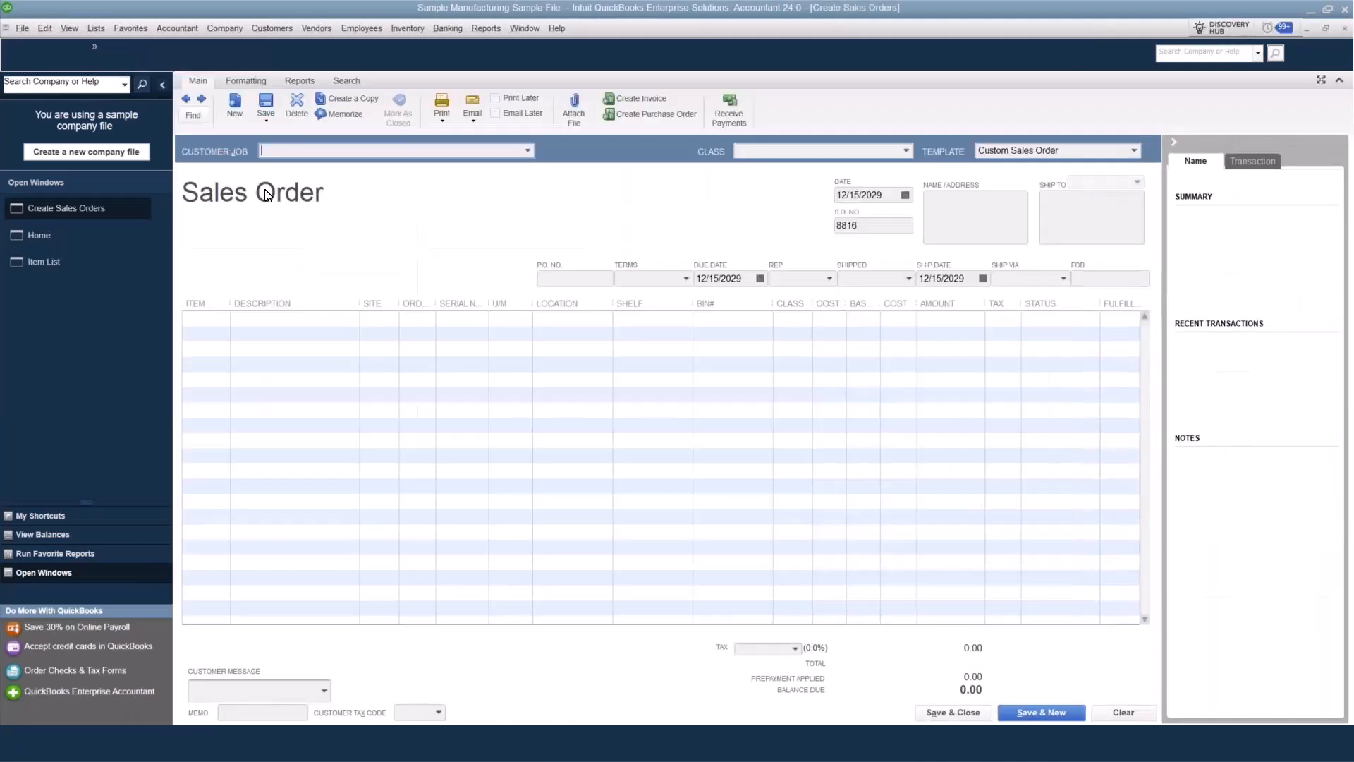
click(528, 149)
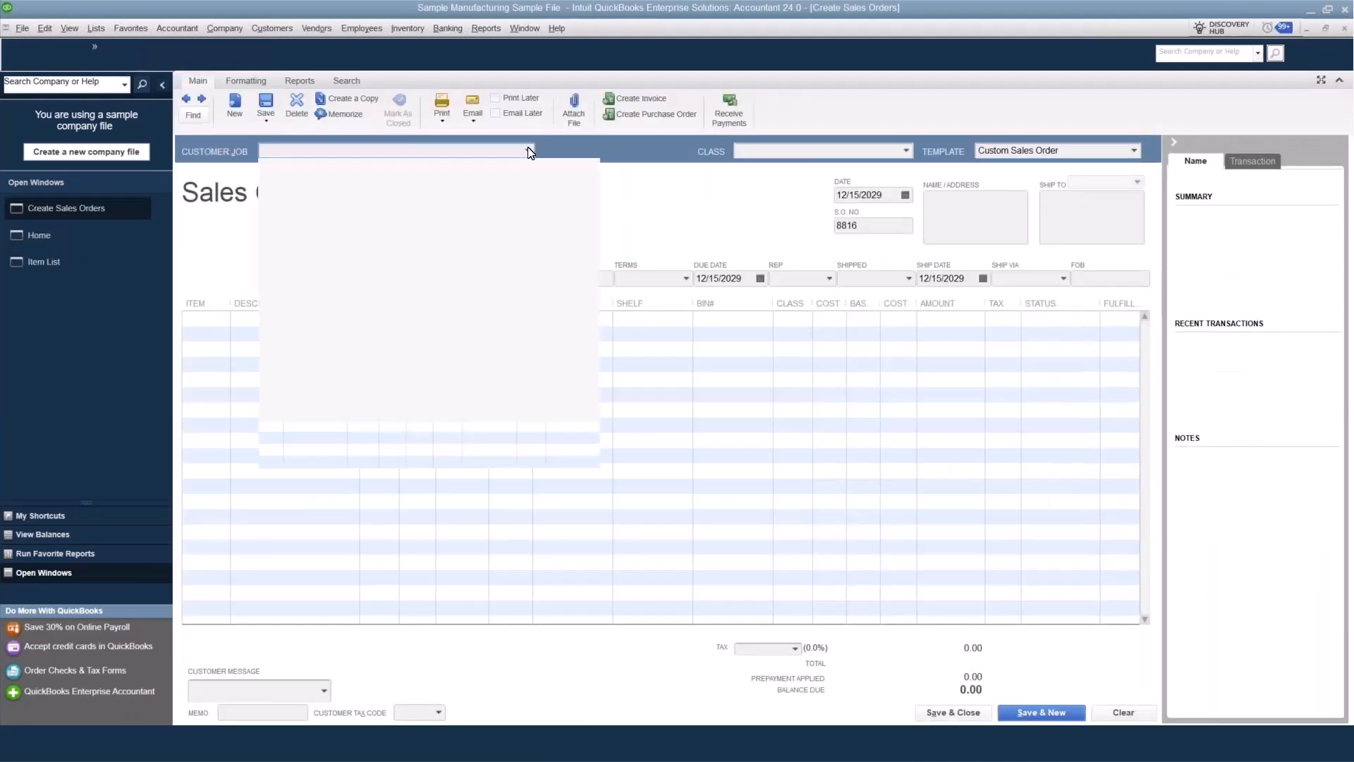
click(277, 215)
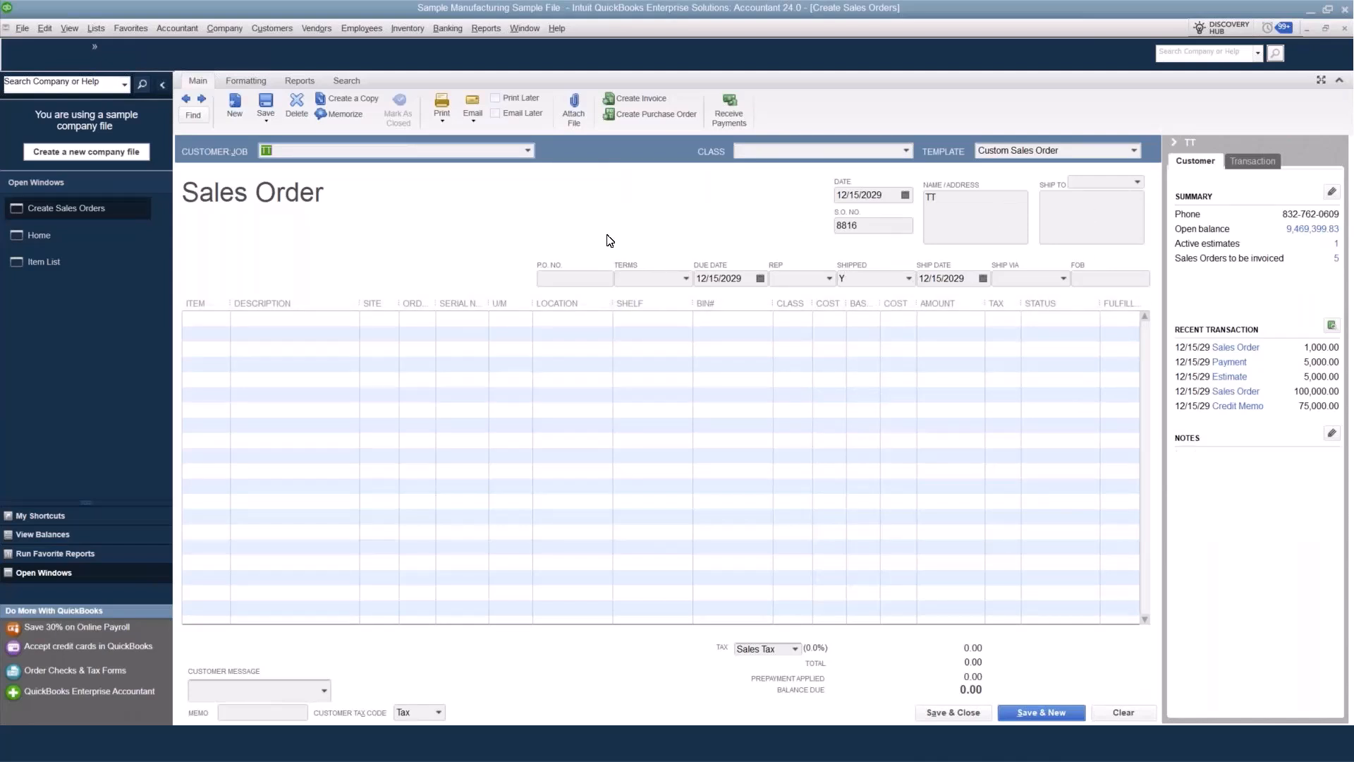
Add the inventory part AN-12x1 to the sales order's first line and widen the Site column.
click(213, 321)
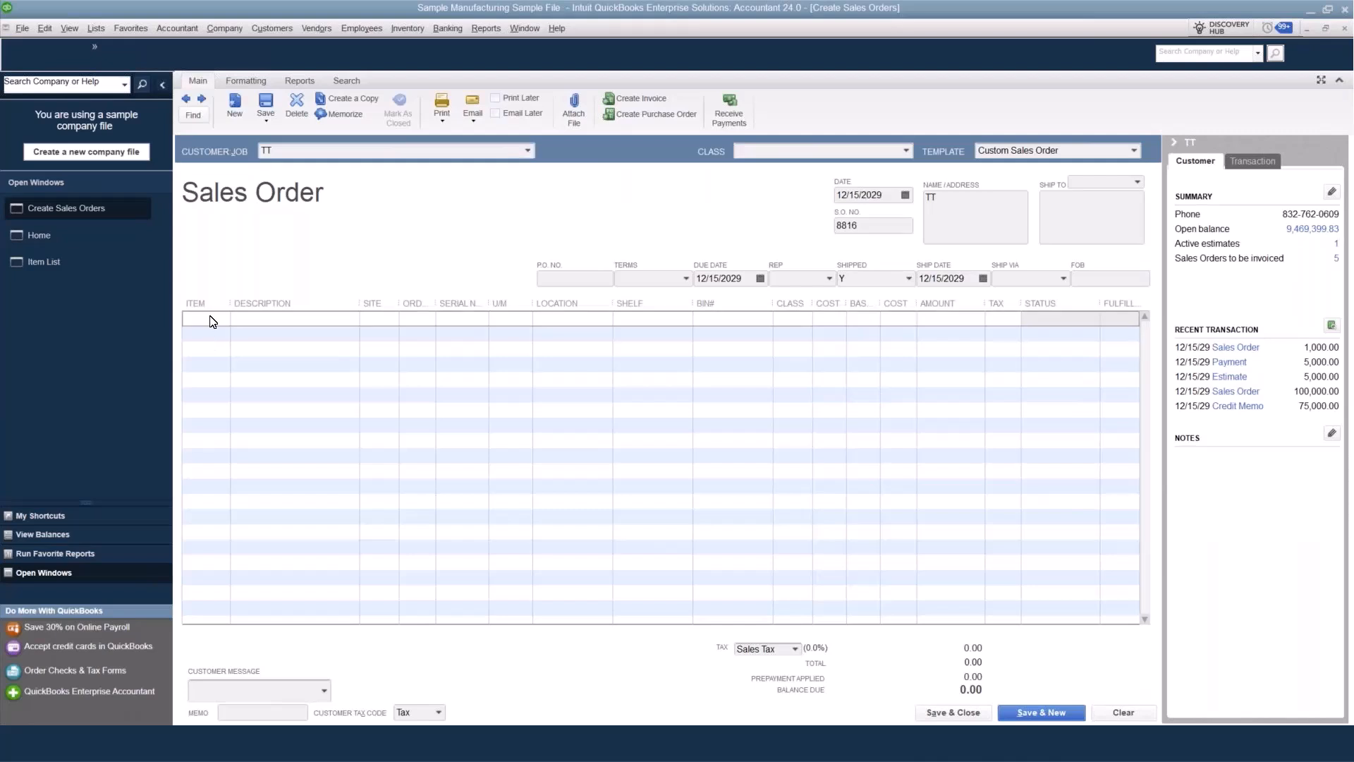
click(225, 319)
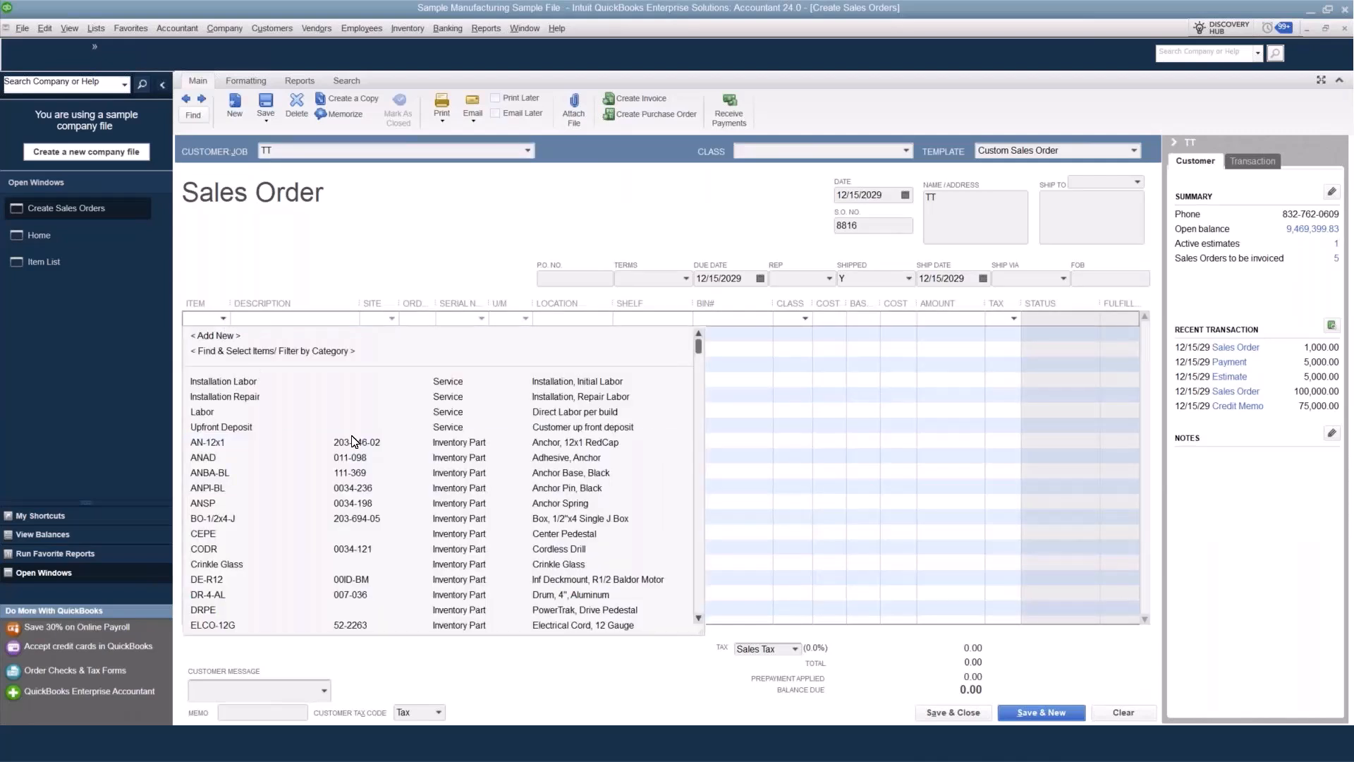
click(237, 444)
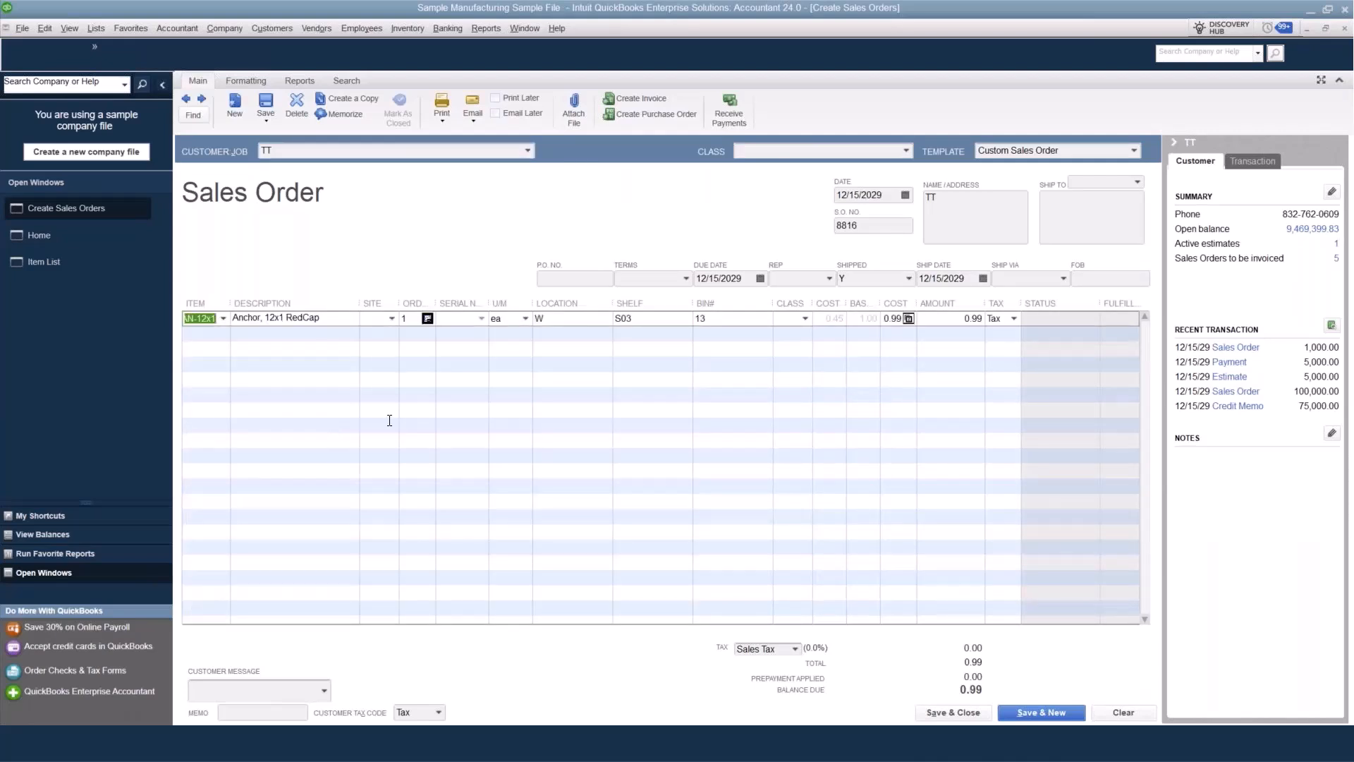
drag(399, 302, 447, 303)
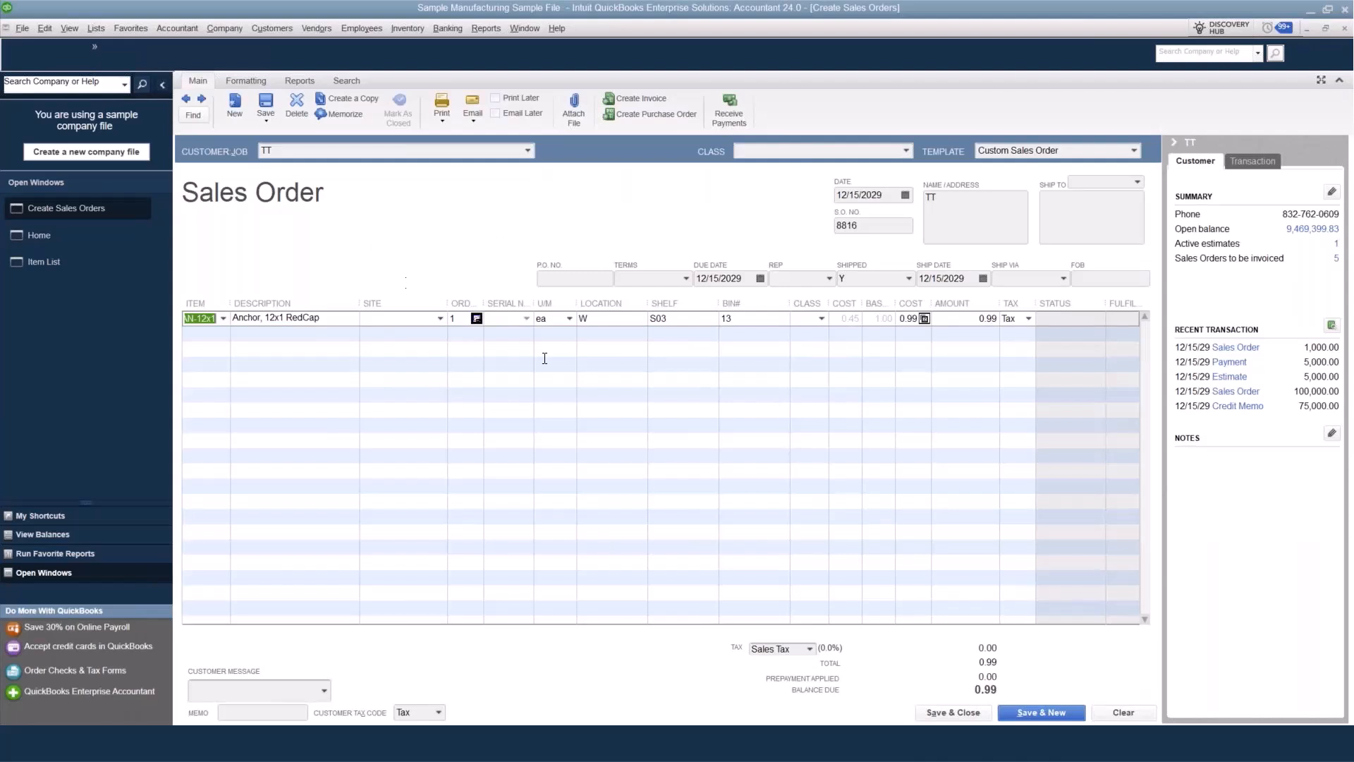
Check the current availability of AN-12x1 across all inventory sites and return to the sales order.
click(477, 318)
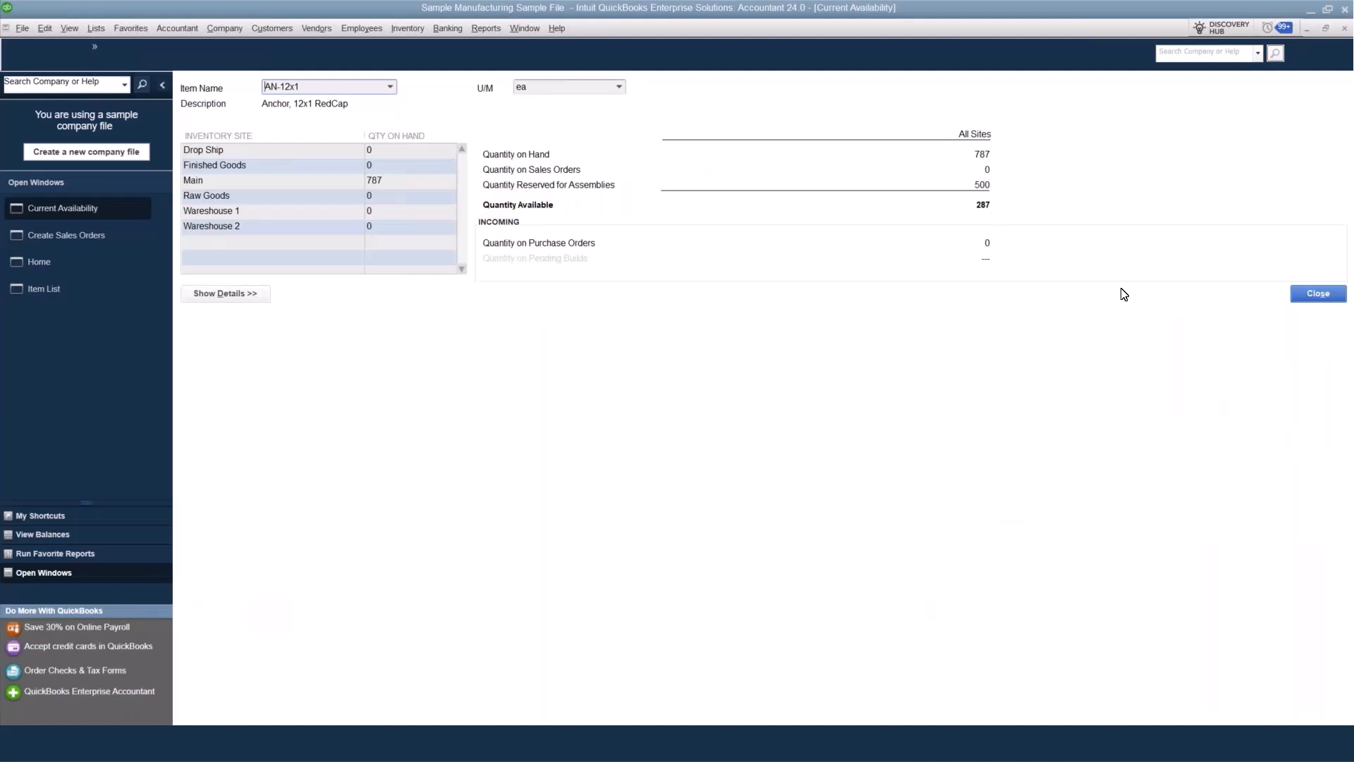
click(1344, 28)
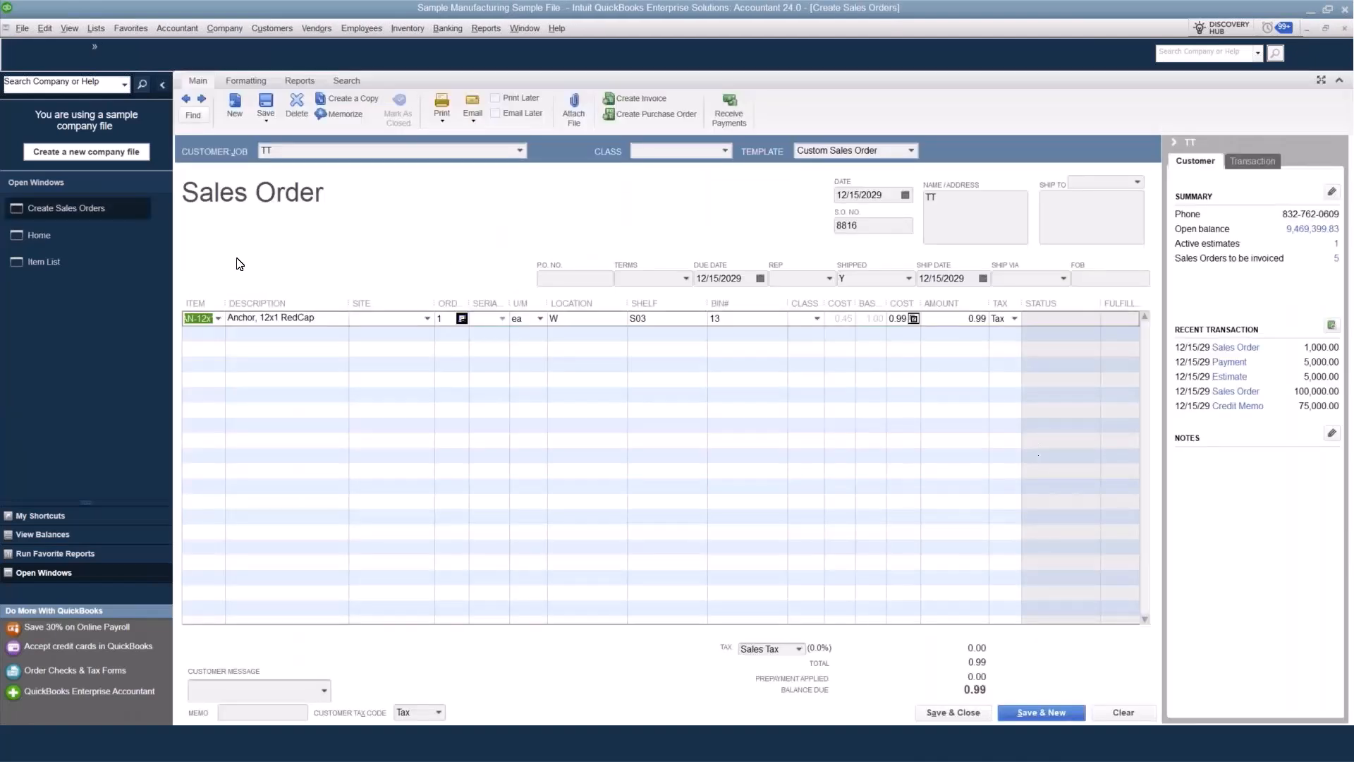
Set the ordered quantity of AN-12x1 to 2 and save the sales order, leaving the spelling of its description unchanged.
click(452, 317)
click(456, 342)
click(272, 113)
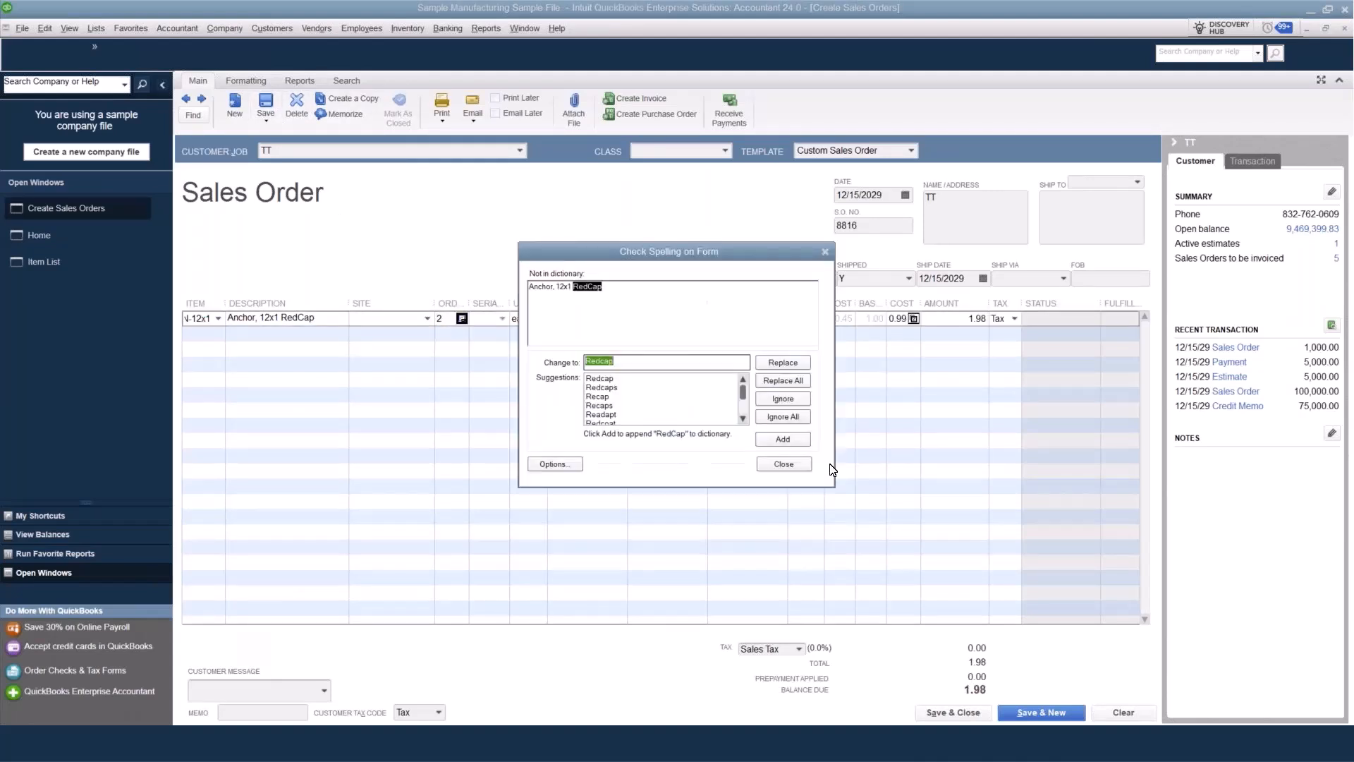
click(784, 463)
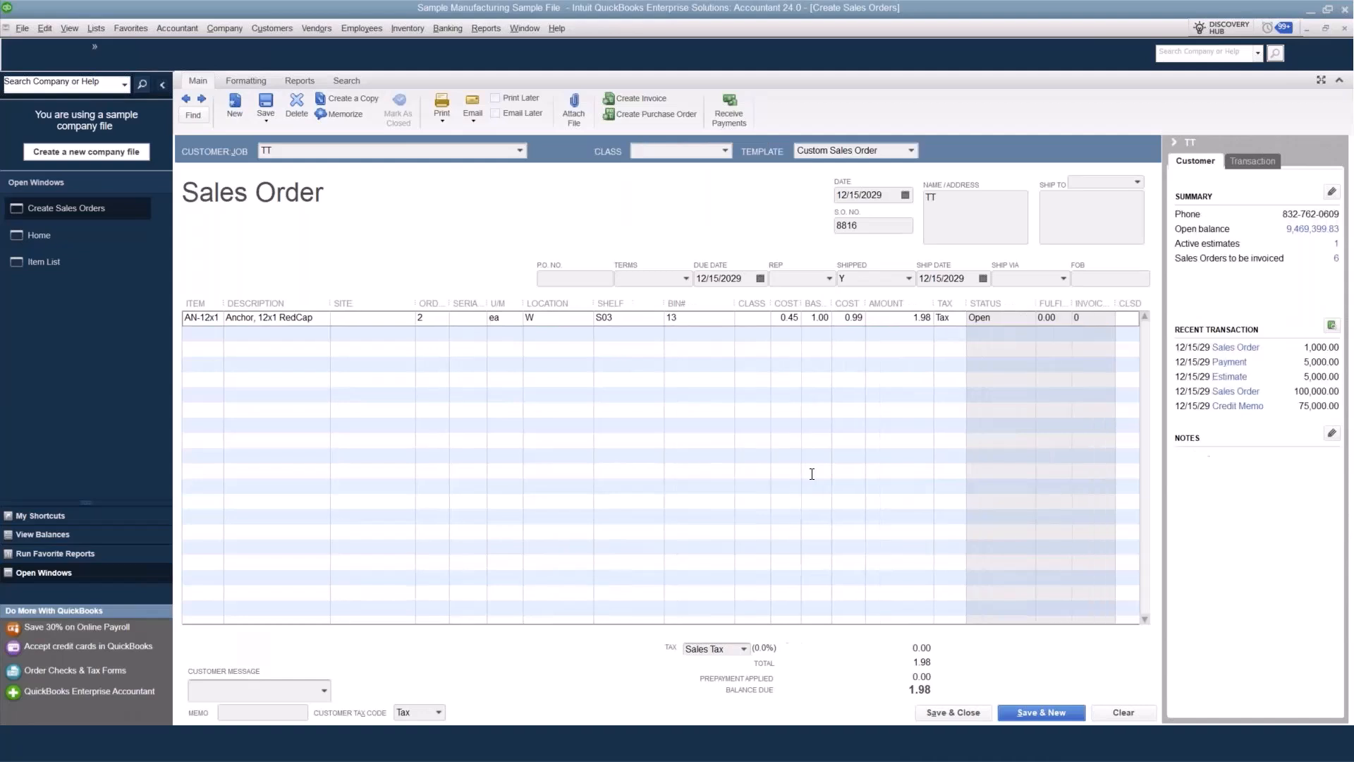
click(816, 478)
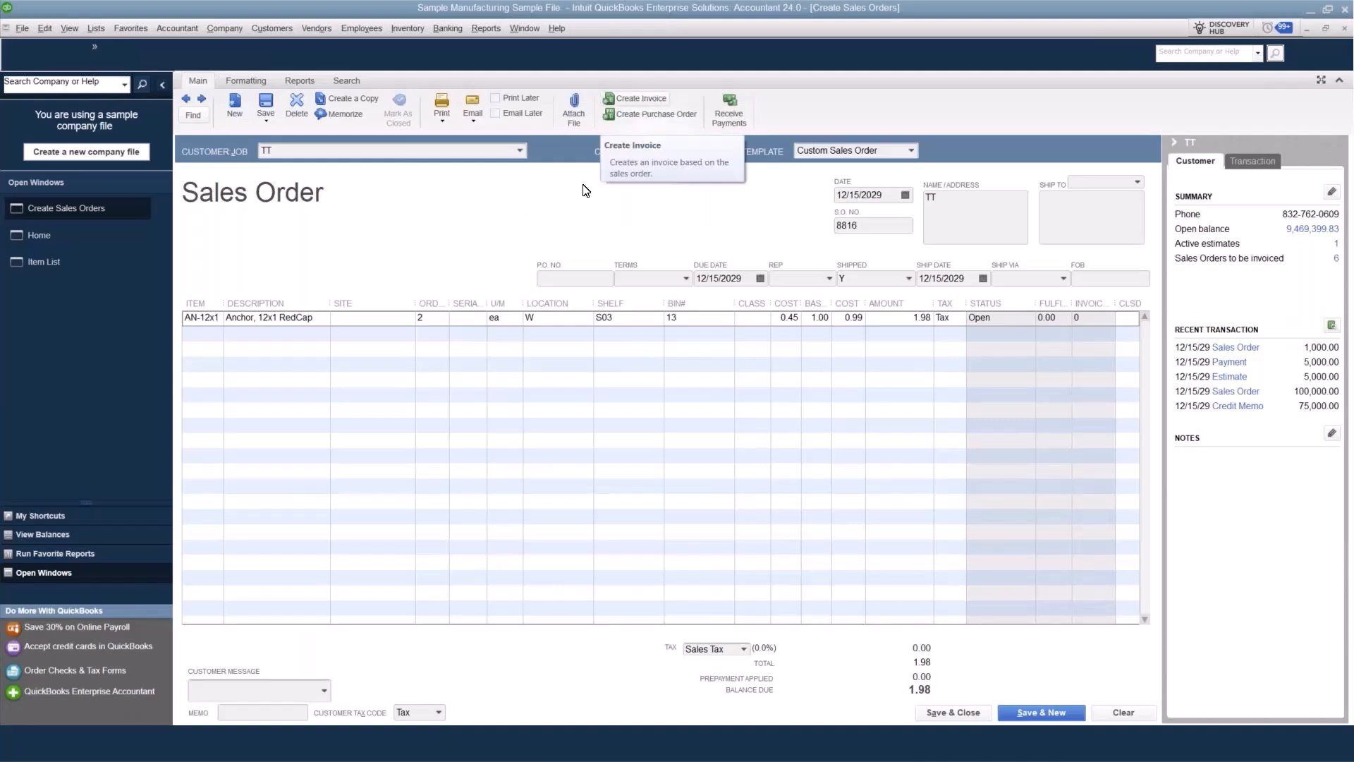
Create an invoice from the sales order for selected items, including the AN-12x1 line.
click(654, 103)
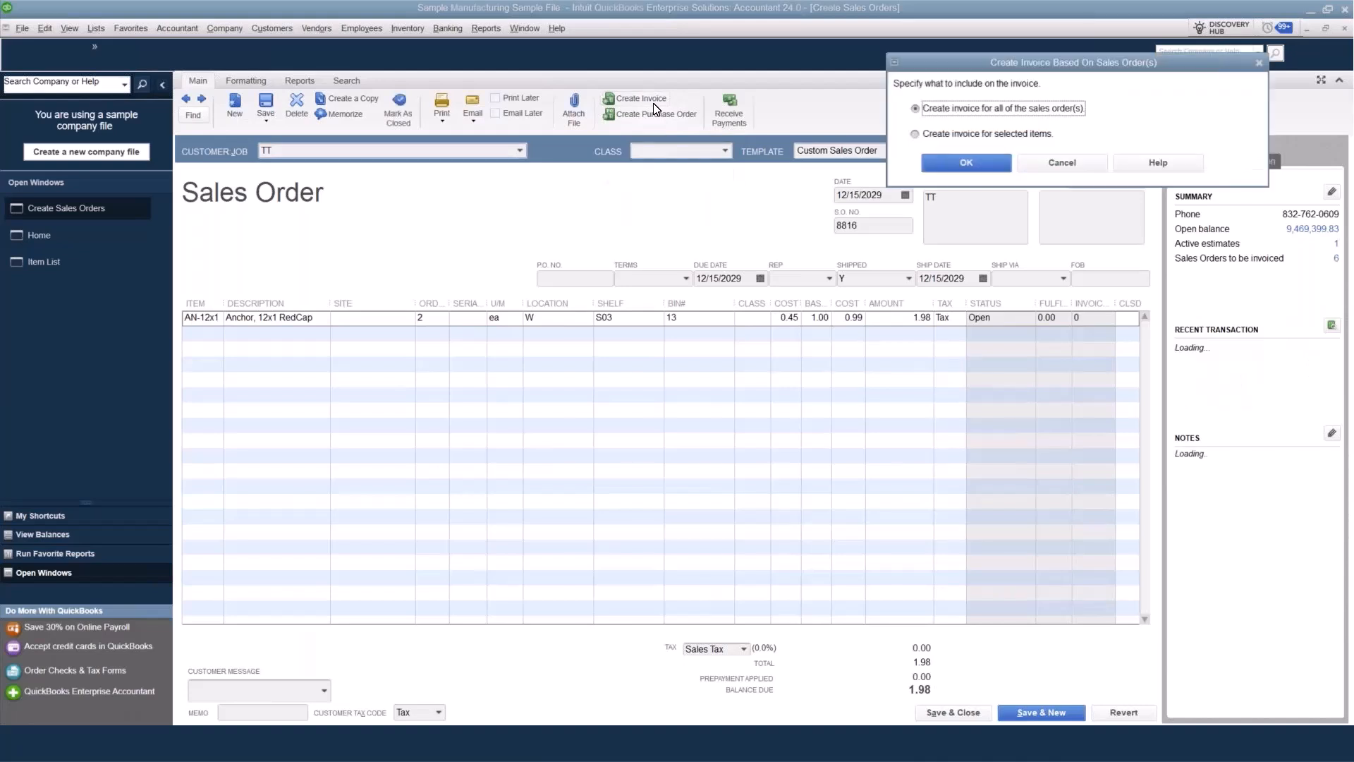
click(1008, 136)
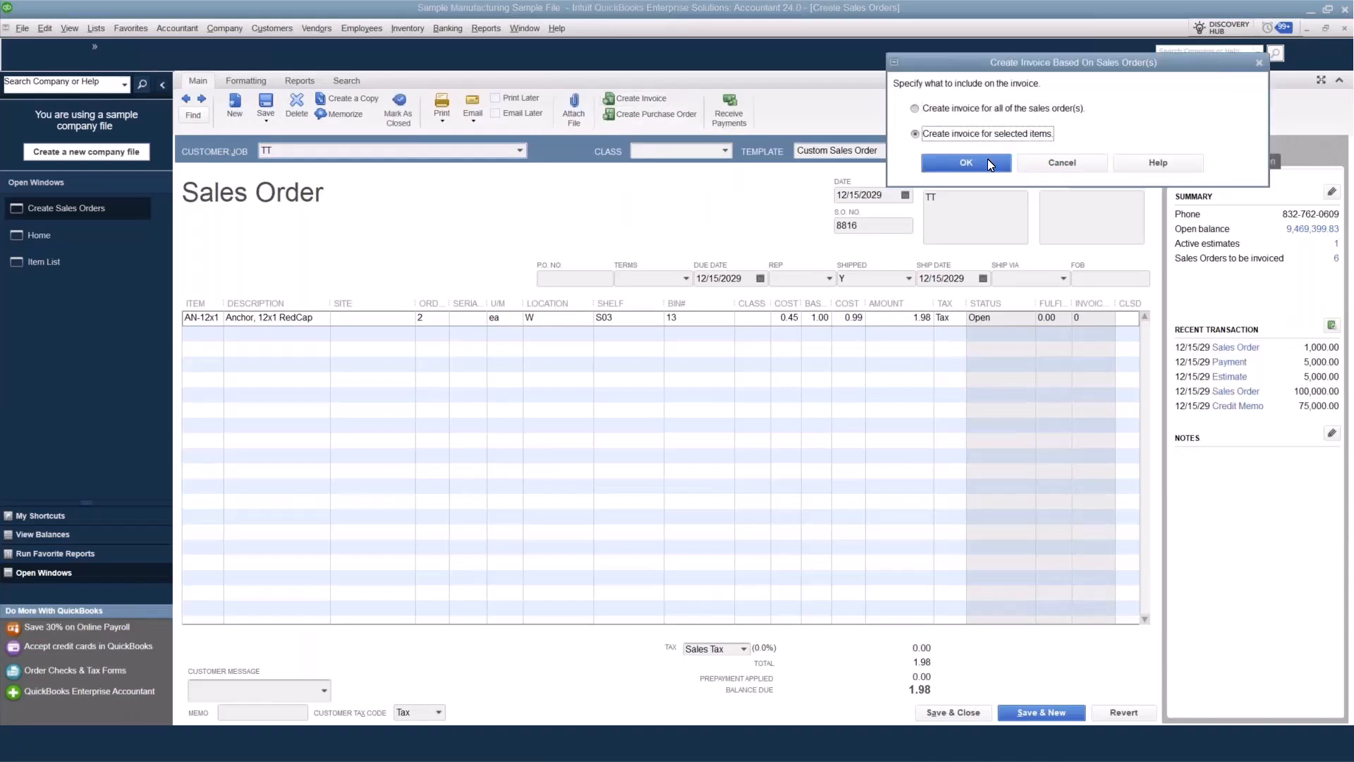
click(968, 162)
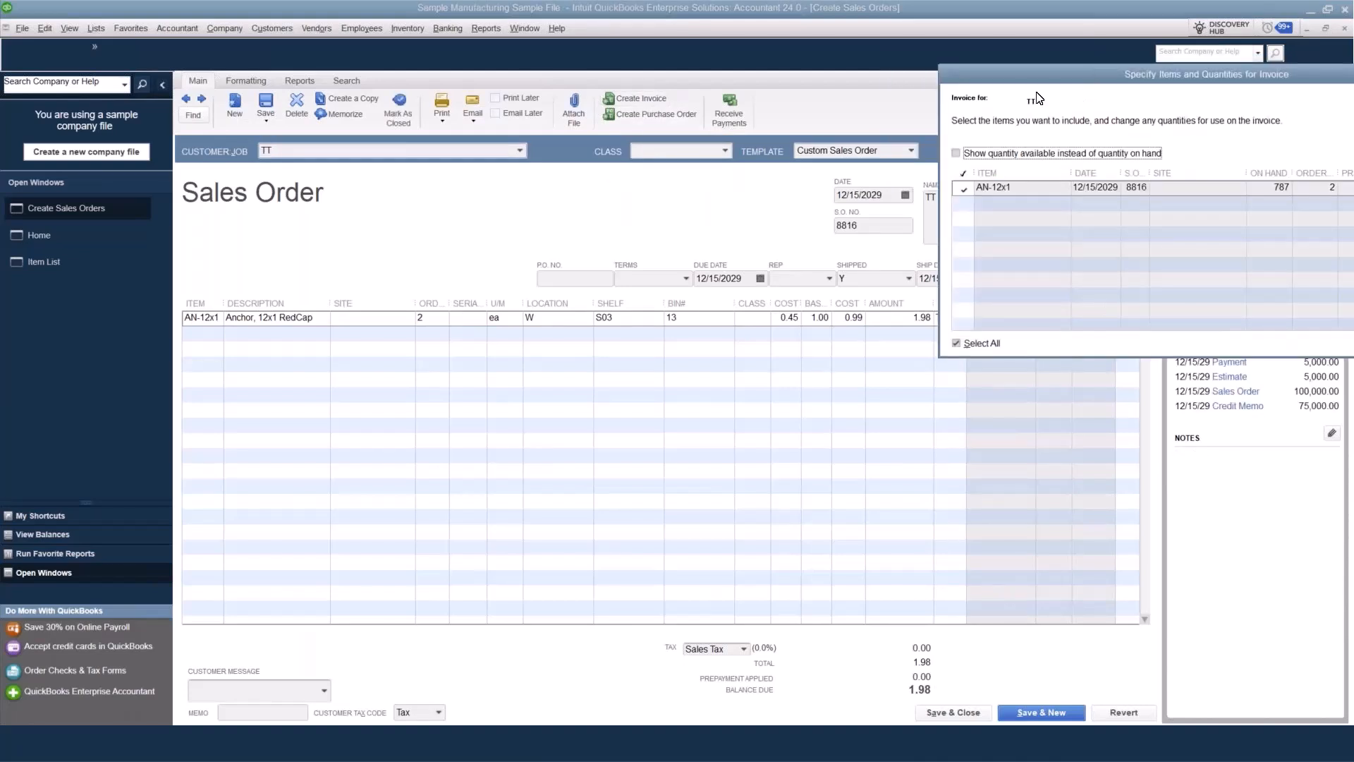
click(671, 178)
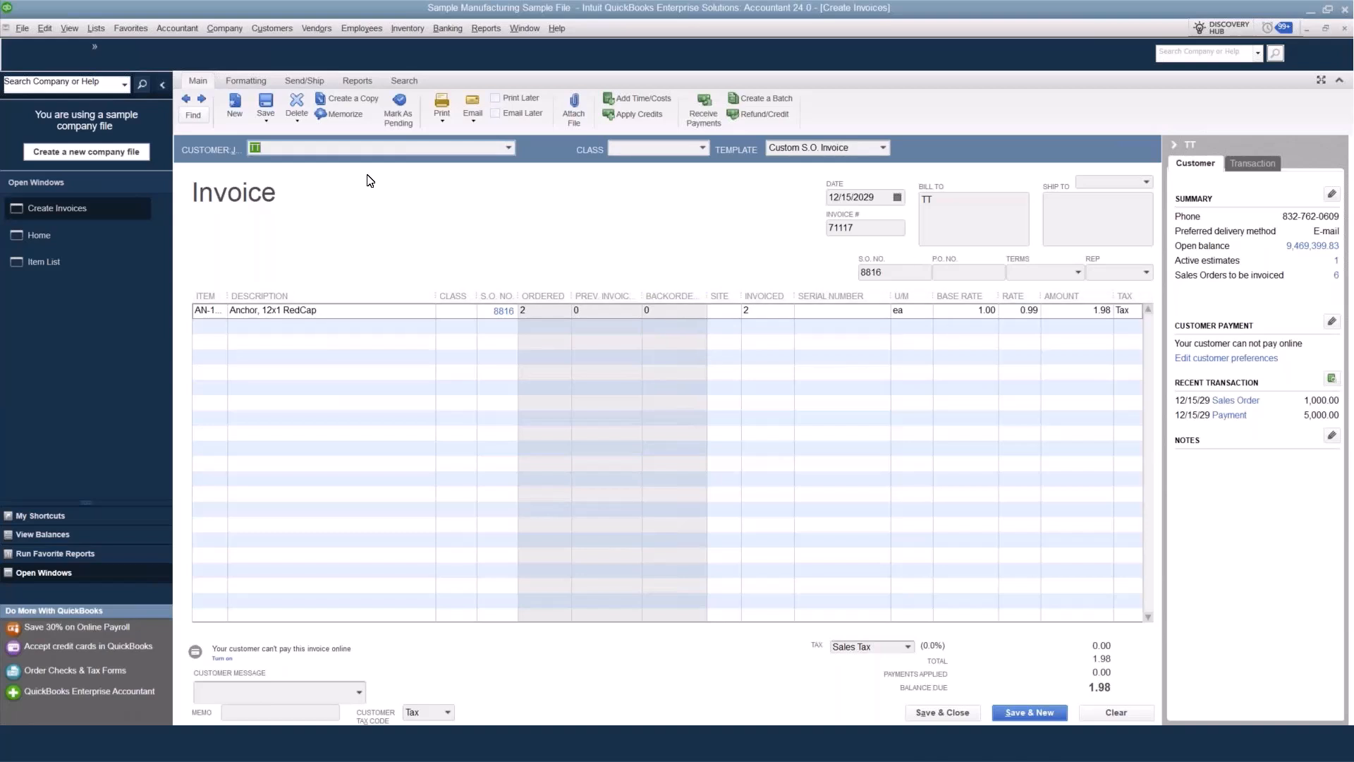
Try to save the invoice with no site assigned to the AN-12x1 line.
click(267, 104)
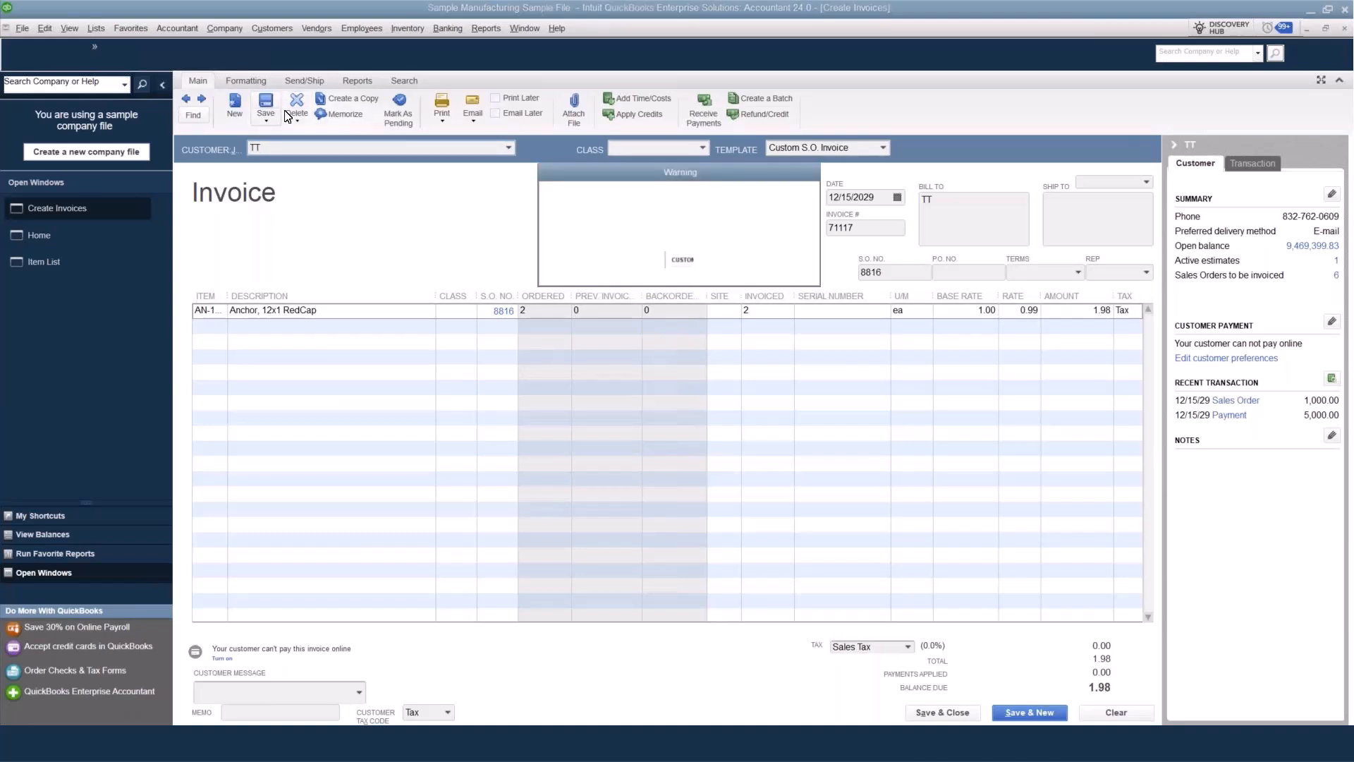
drag(630, 162, 439, 151)
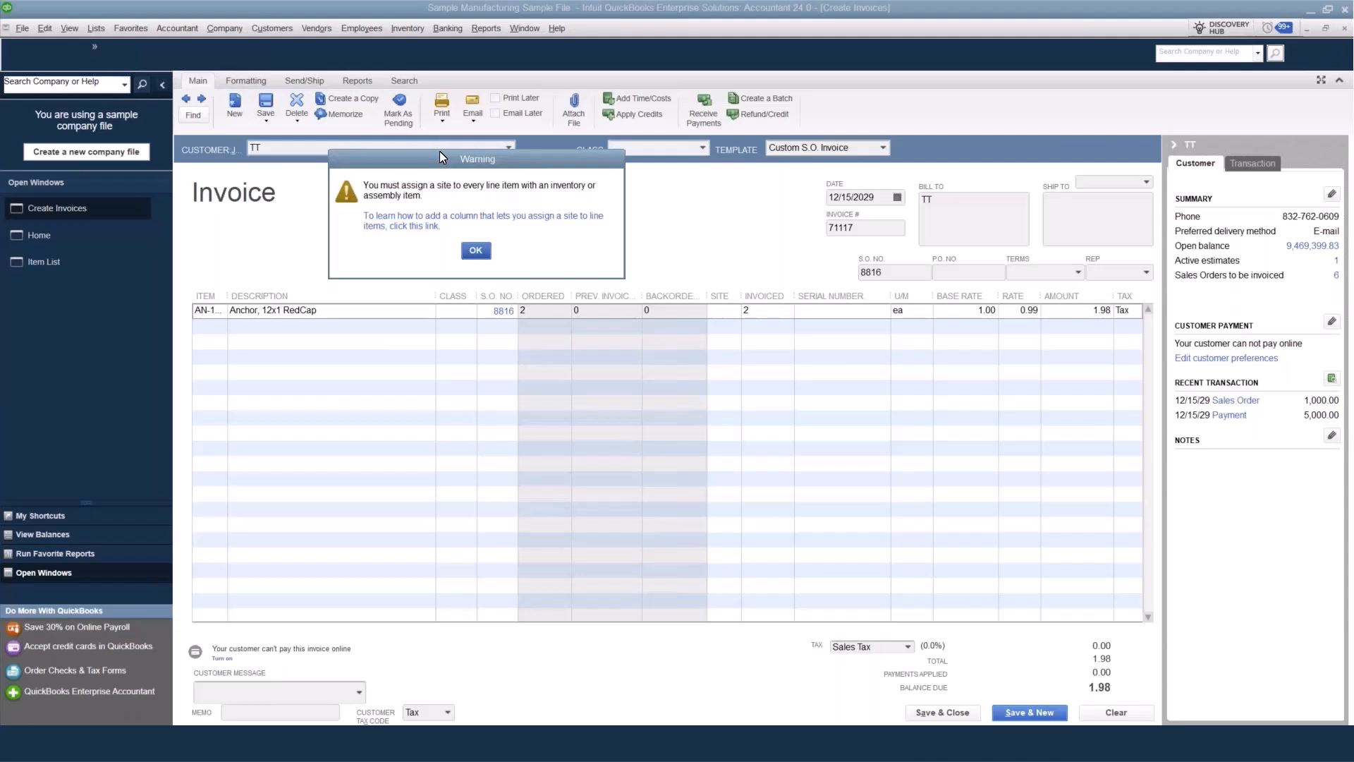
click(486, 254)
Sort the invoice lines by site and try assigning Warehouse 1 to the AN-12x1 line.
click(723, 295)
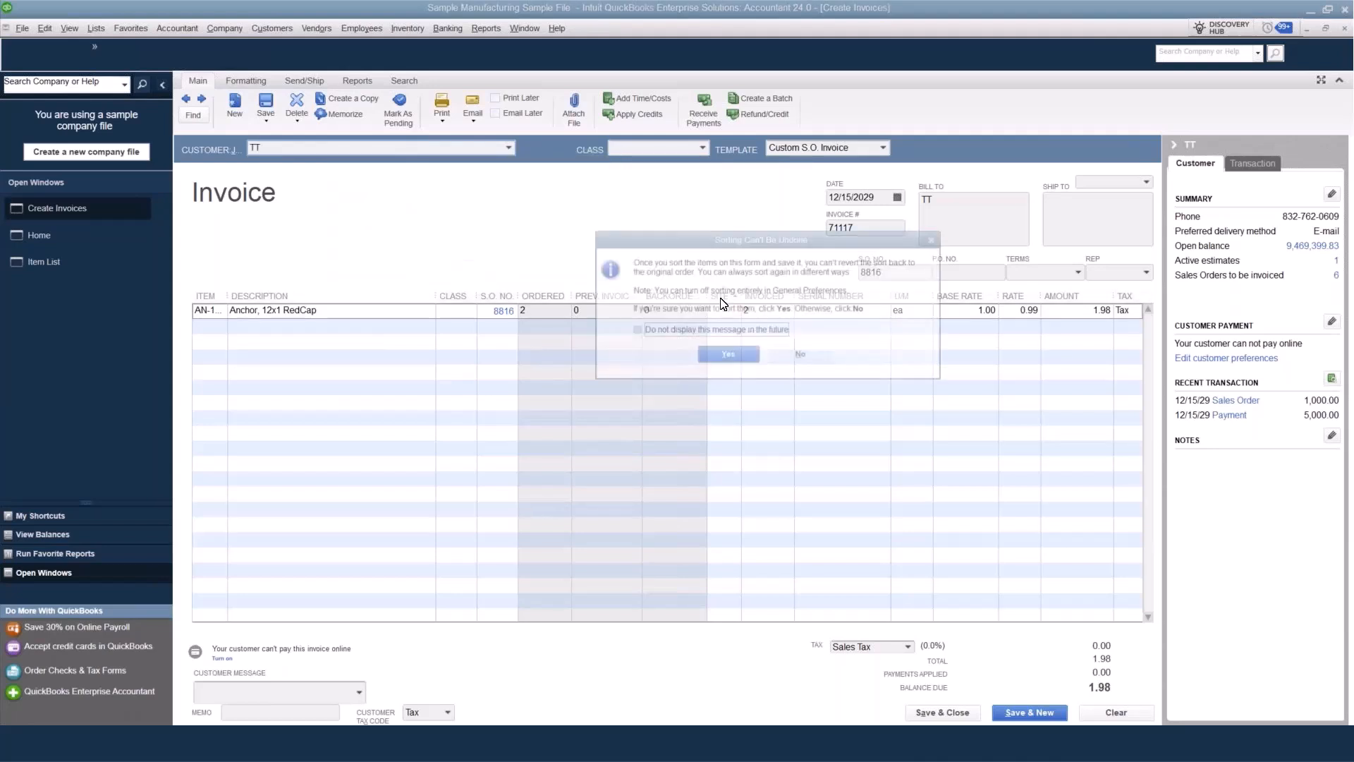
click(721, 358)
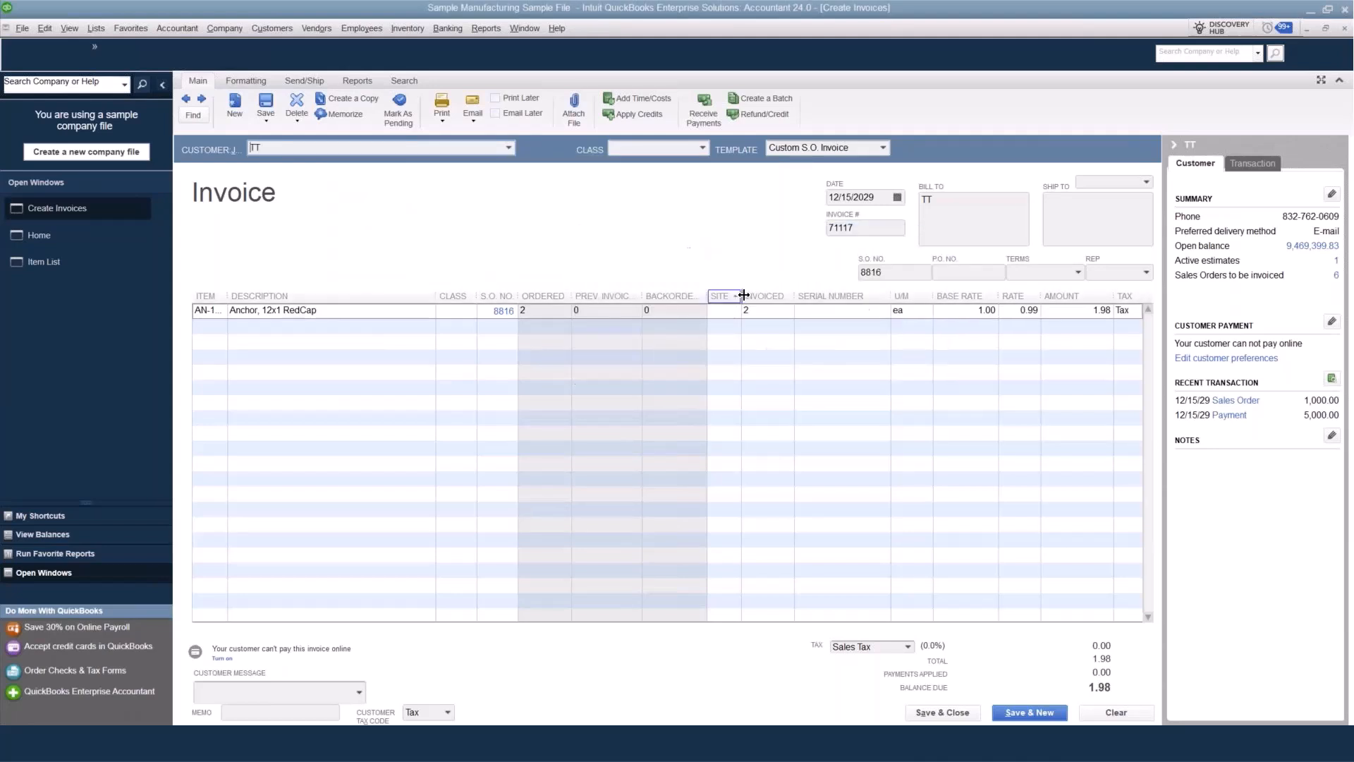
click(762, 311)
click(780, 312)
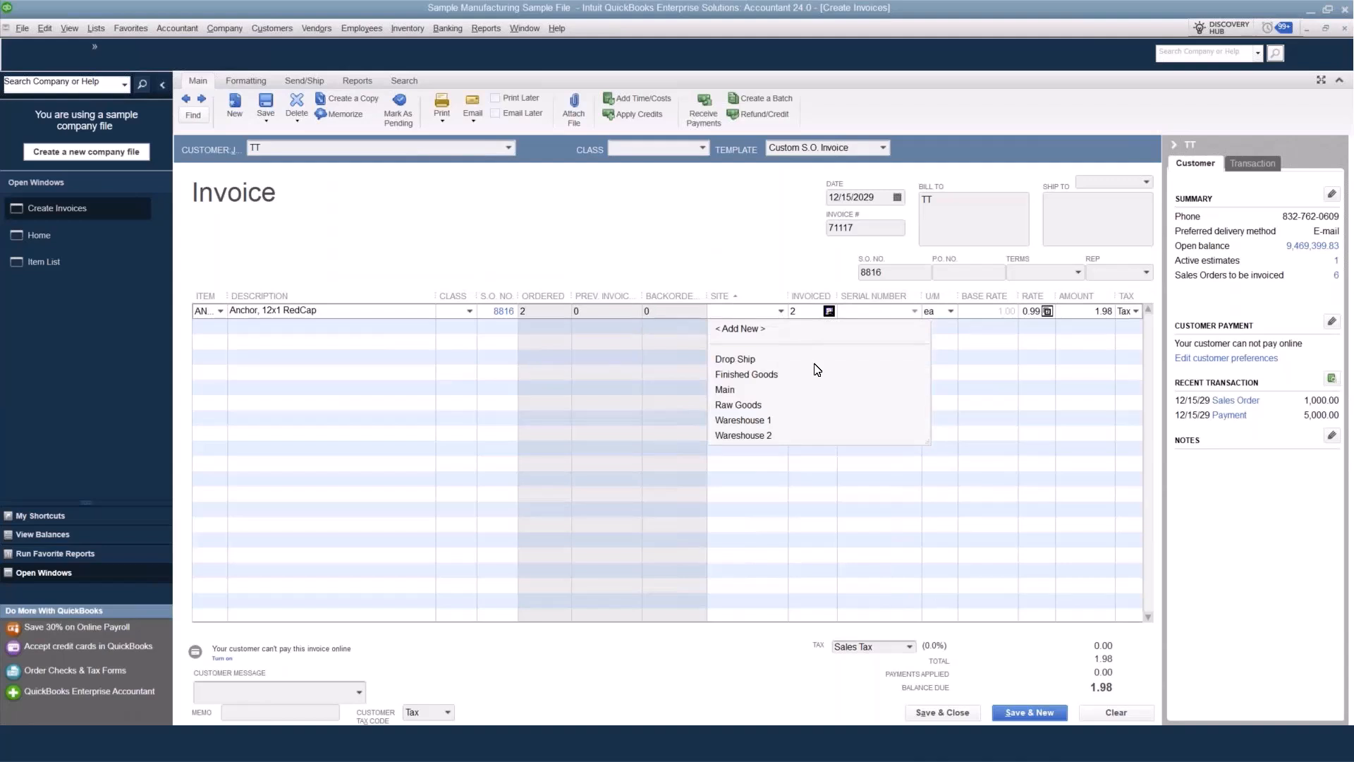
click(761, 419)
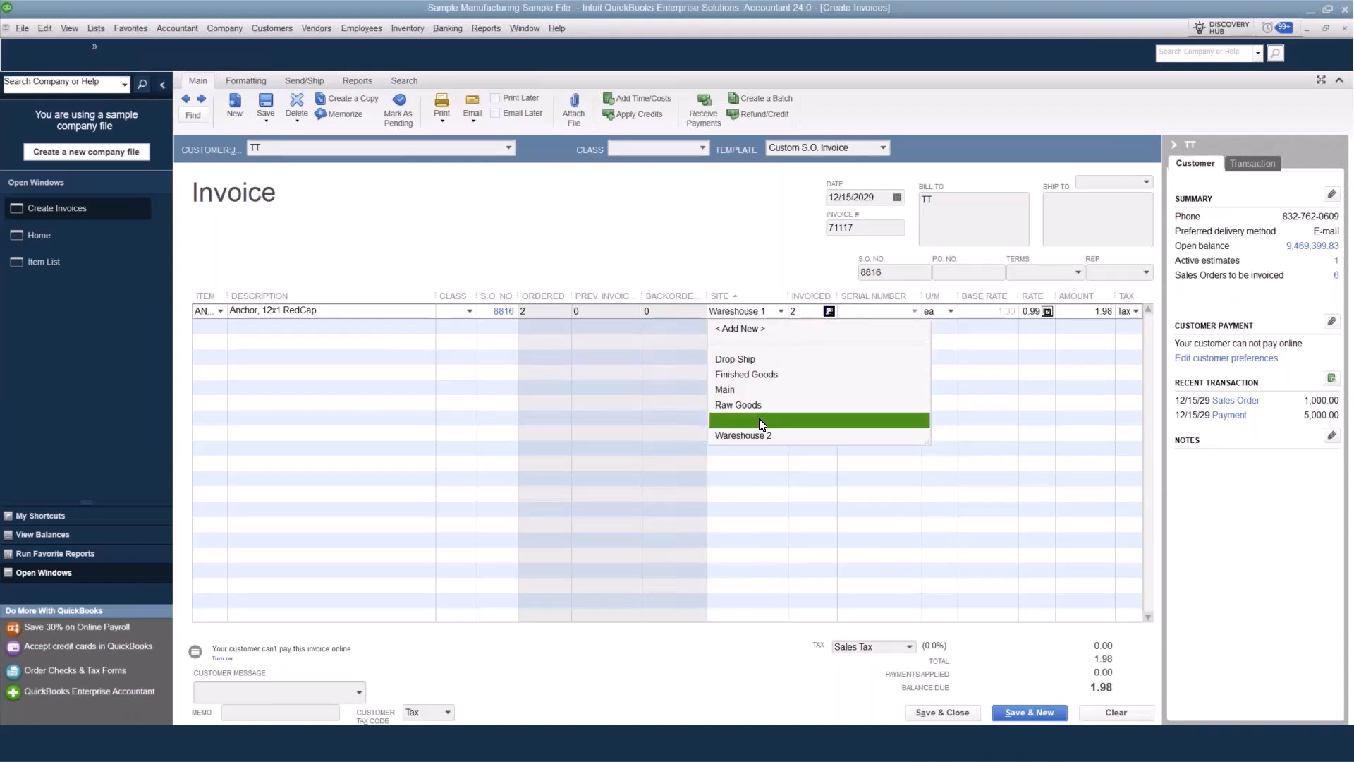
click(434, 328)
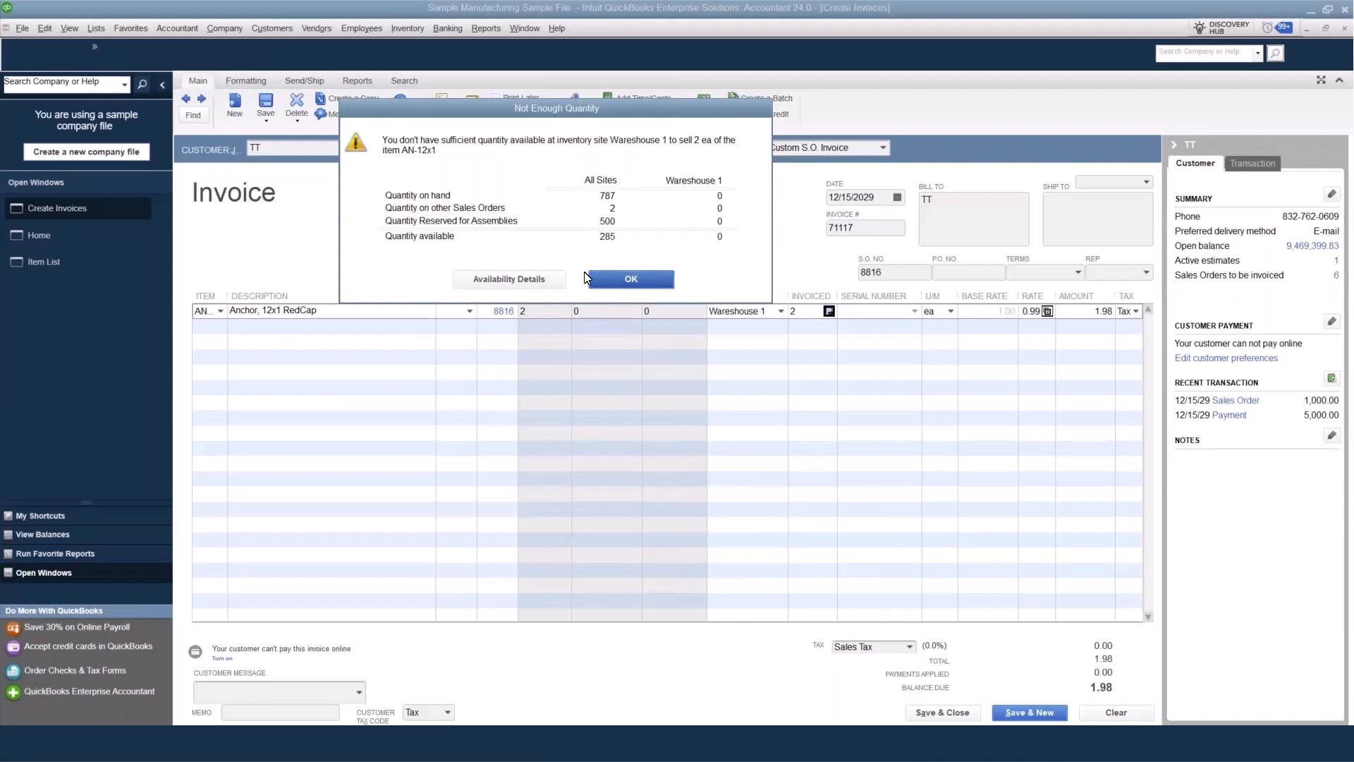
click(633, 280)
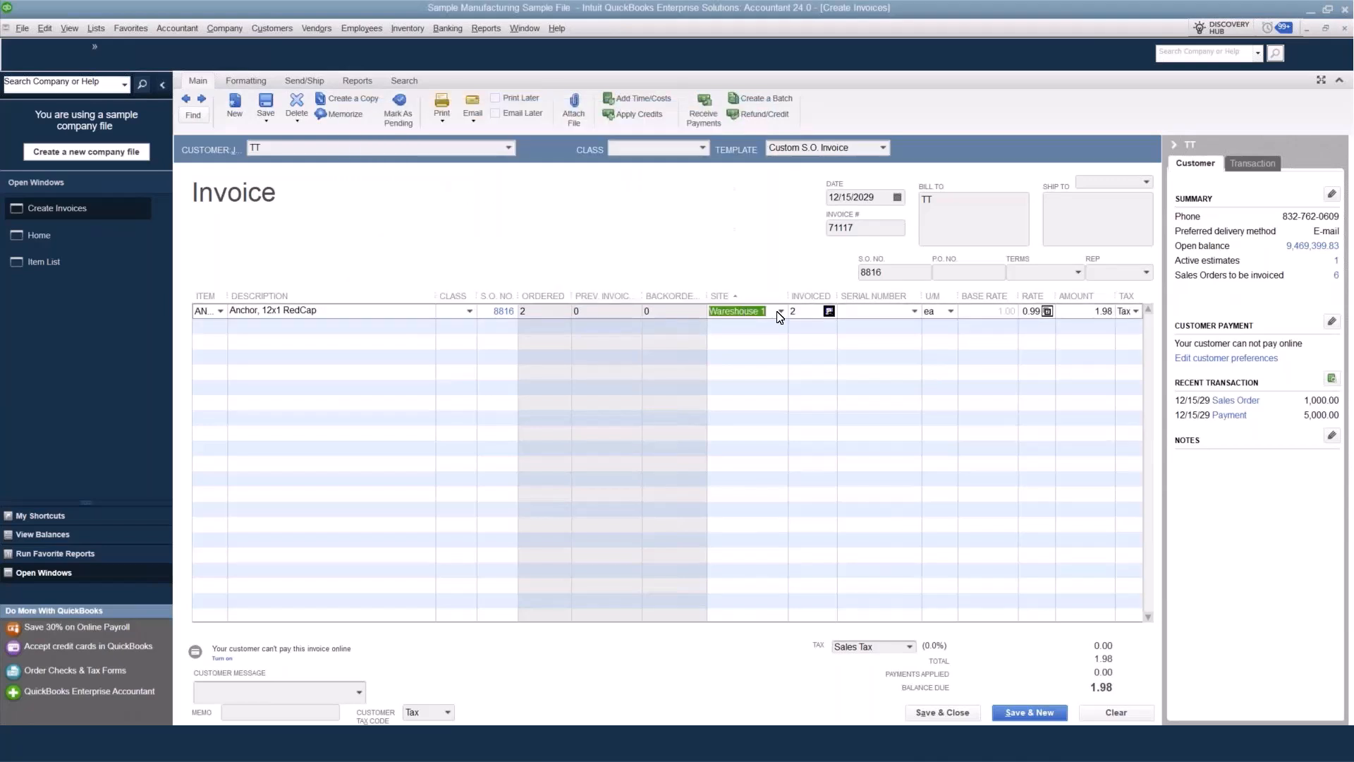
Set the AN-12x1 line's site to Main and add the serial numbers 796548 and 965875 to it.
click(780, 312)
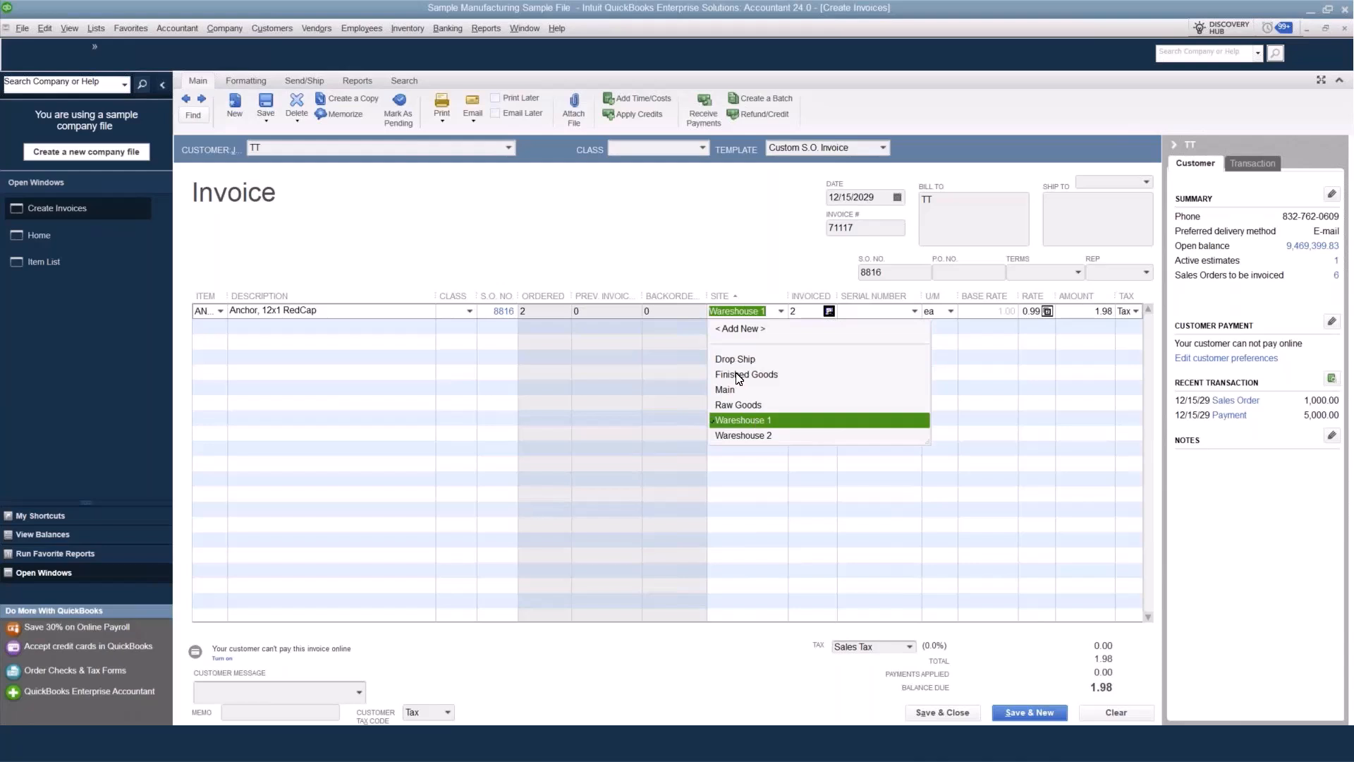
click(725, 389)
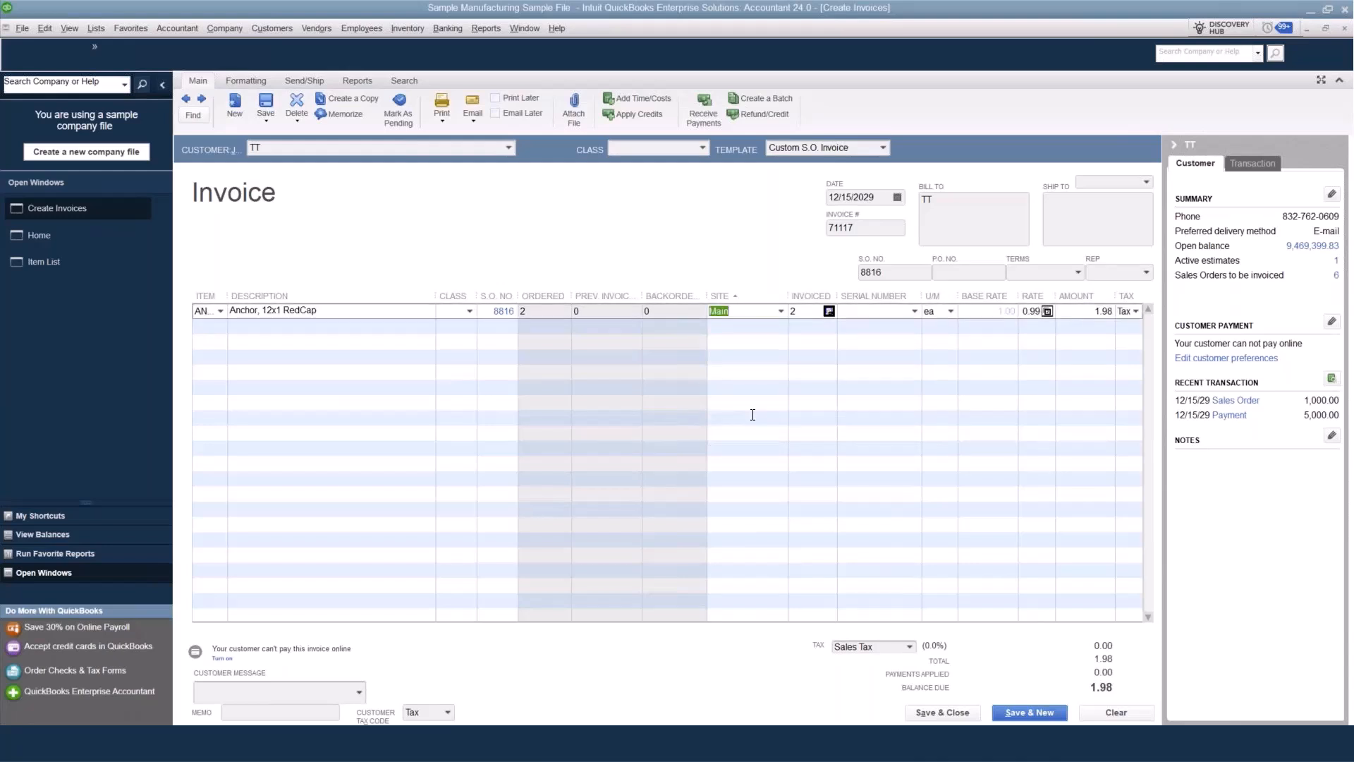
click(914, 313)
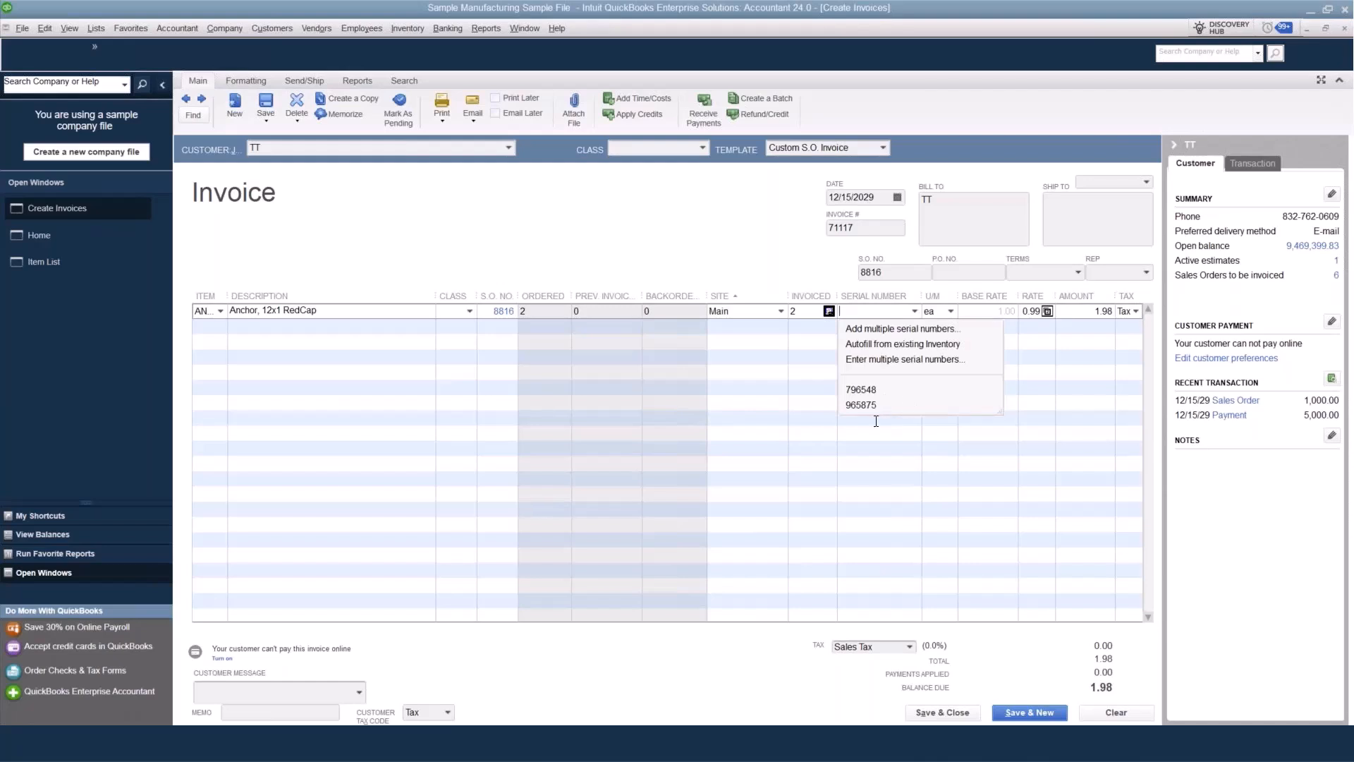
click(912, 331)
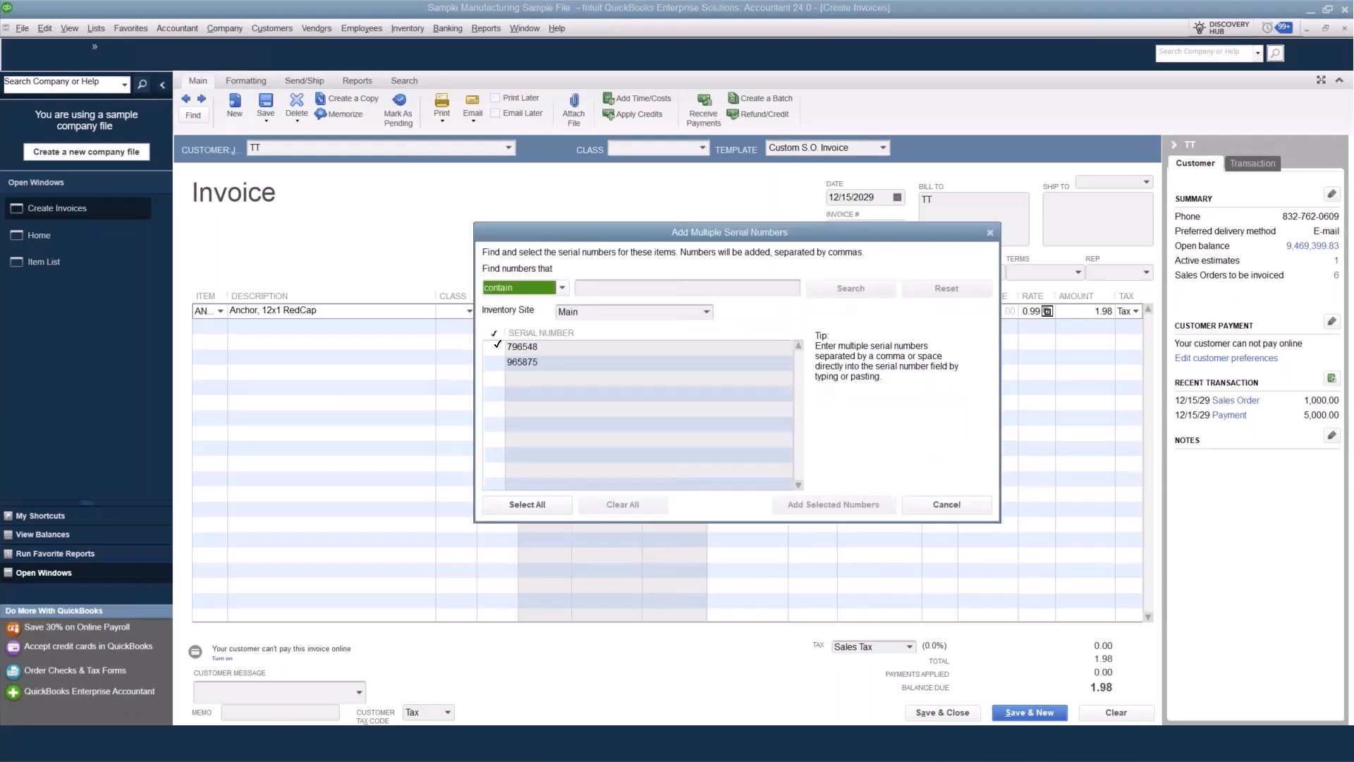
click(494, 347)
click(494, 363)
click(494, 363)
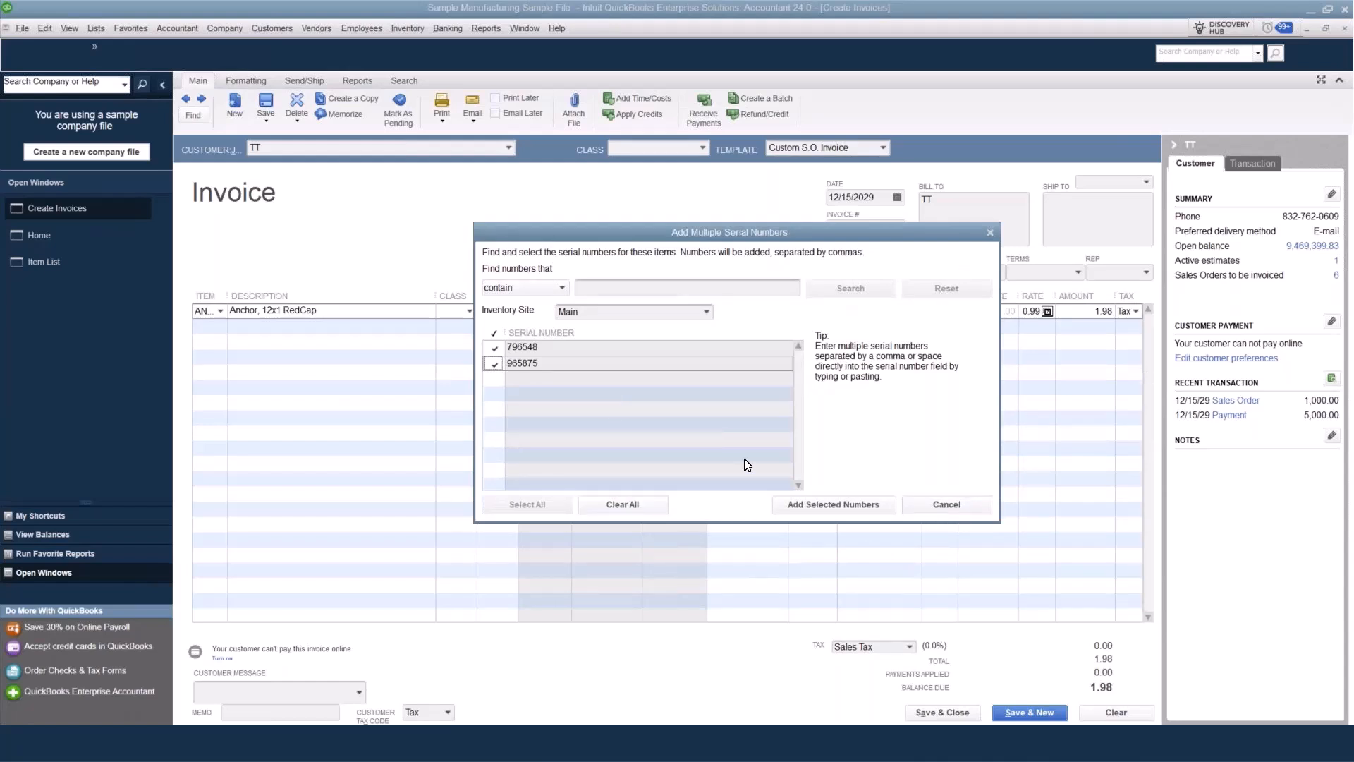
click(802, 505)
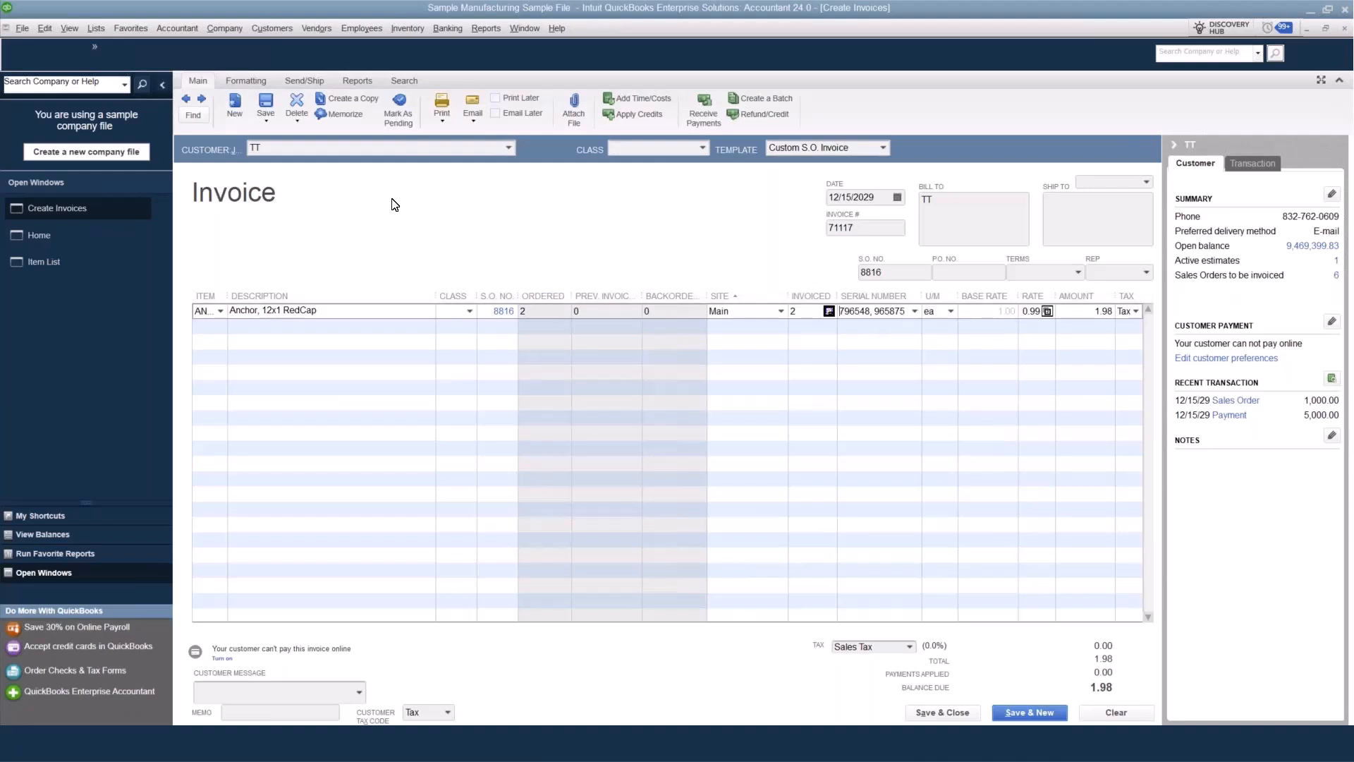
Save the invoice without changing any spelling or applying the customer's available credits.
click(271, 106)
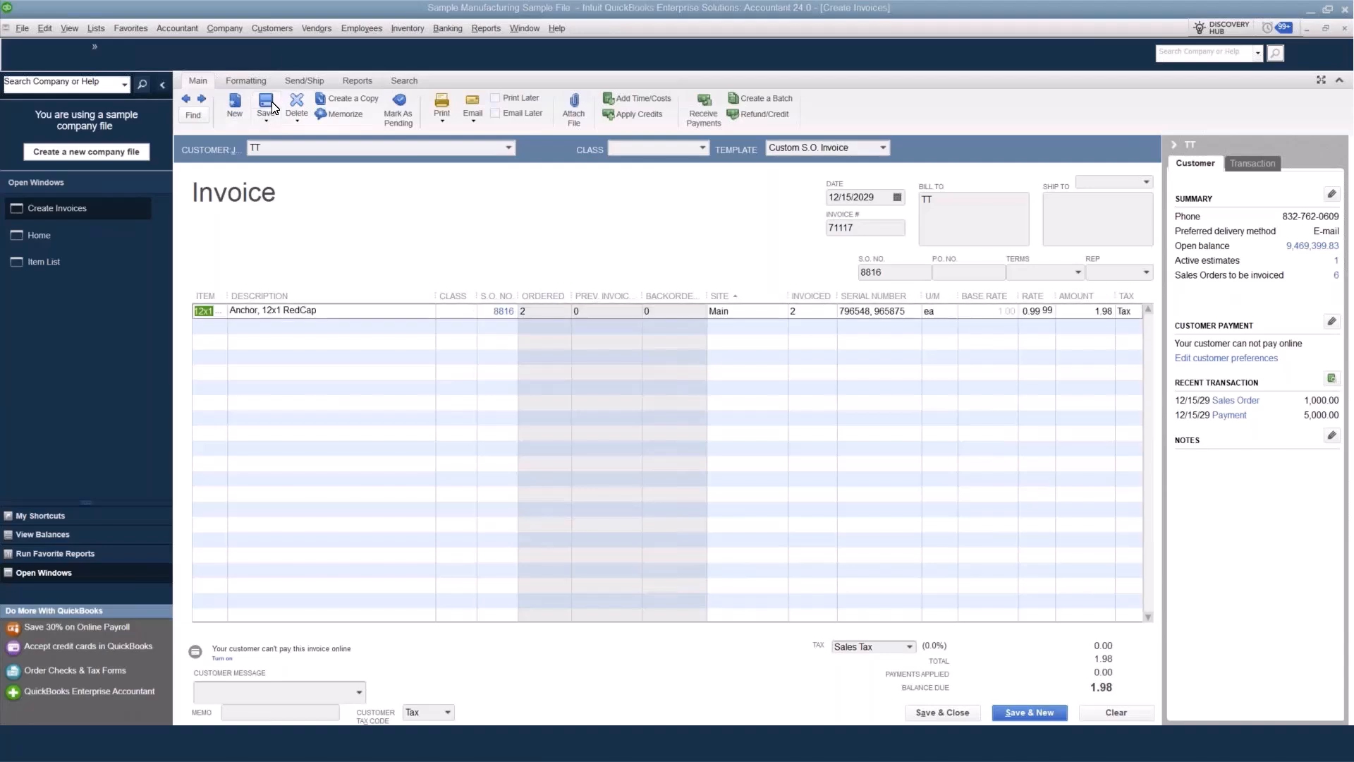
click(761, 467)
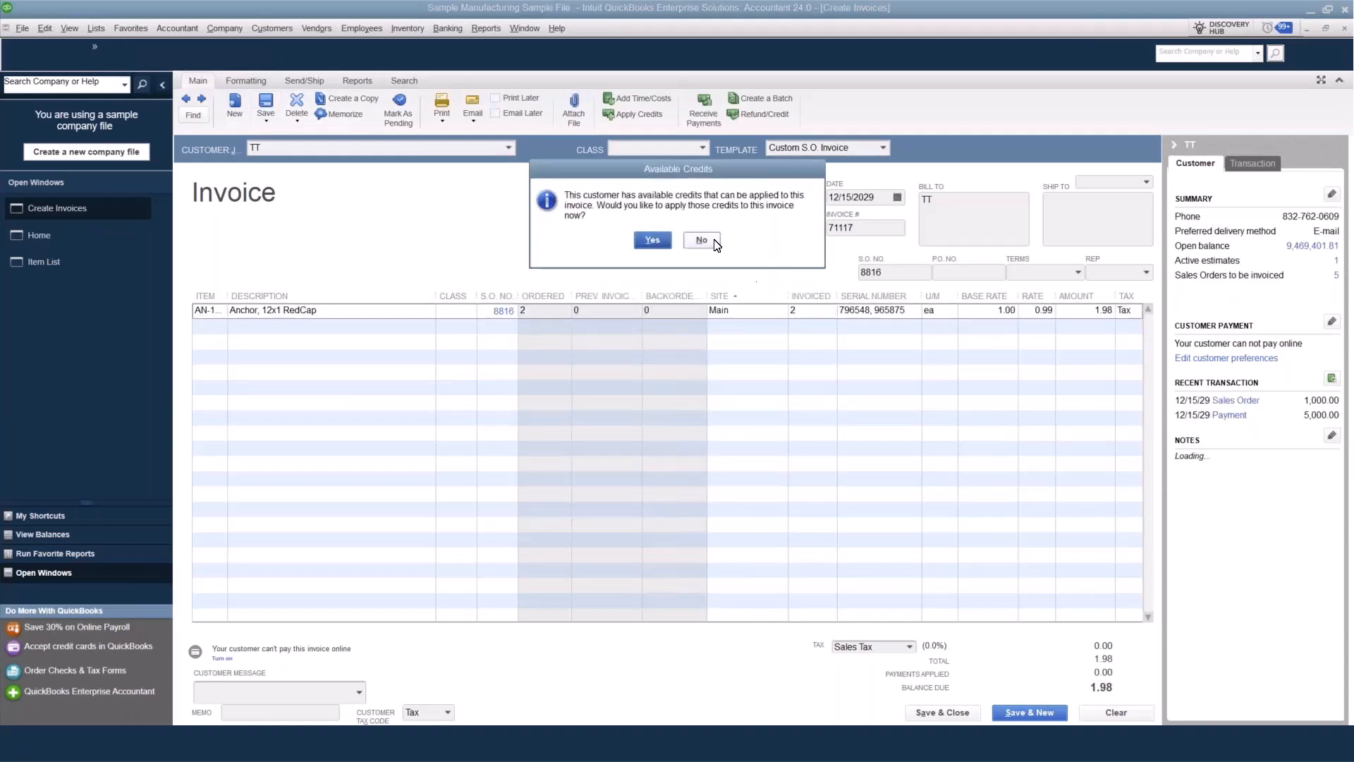
click(702, 240)
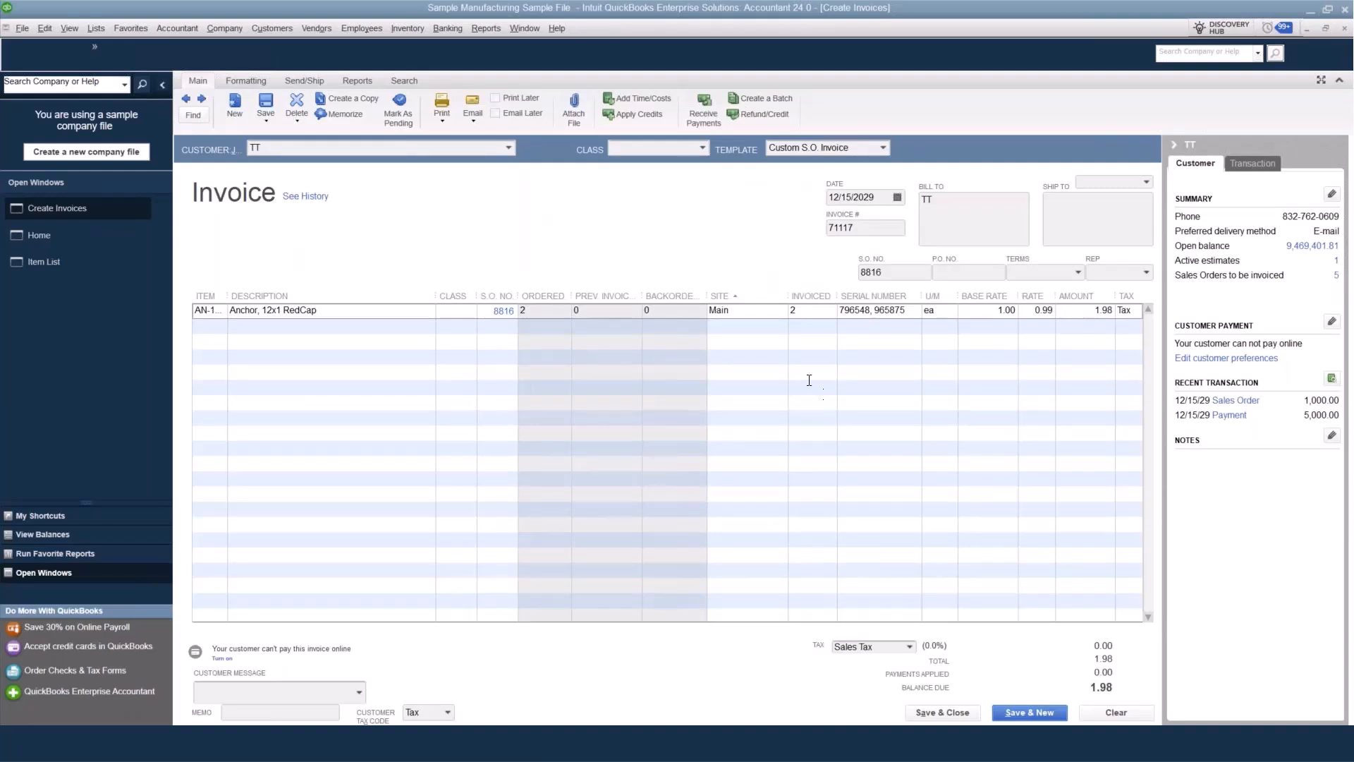
Widen the invoice's Item column and delete the saved invoice.
drag(228, 293, 269, 293)
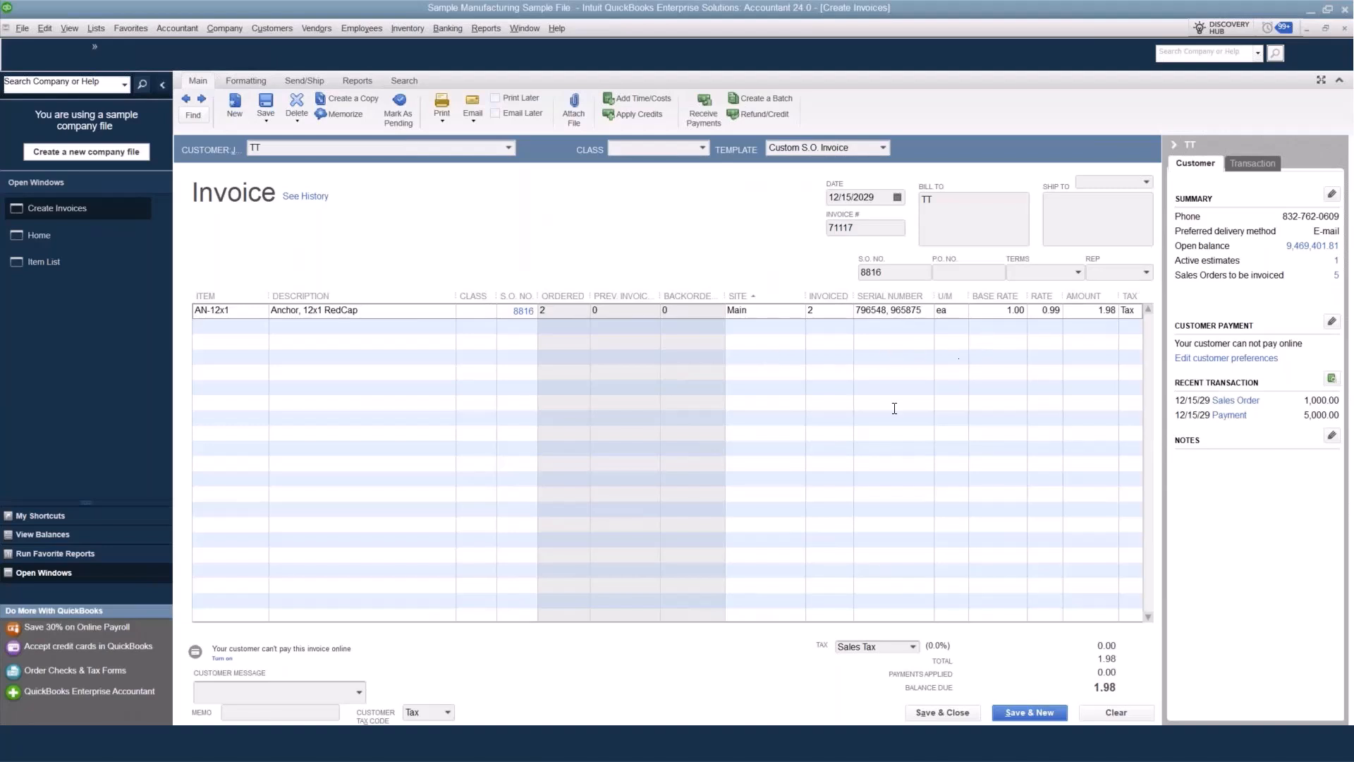
click(300, 102)
click(653, 230)
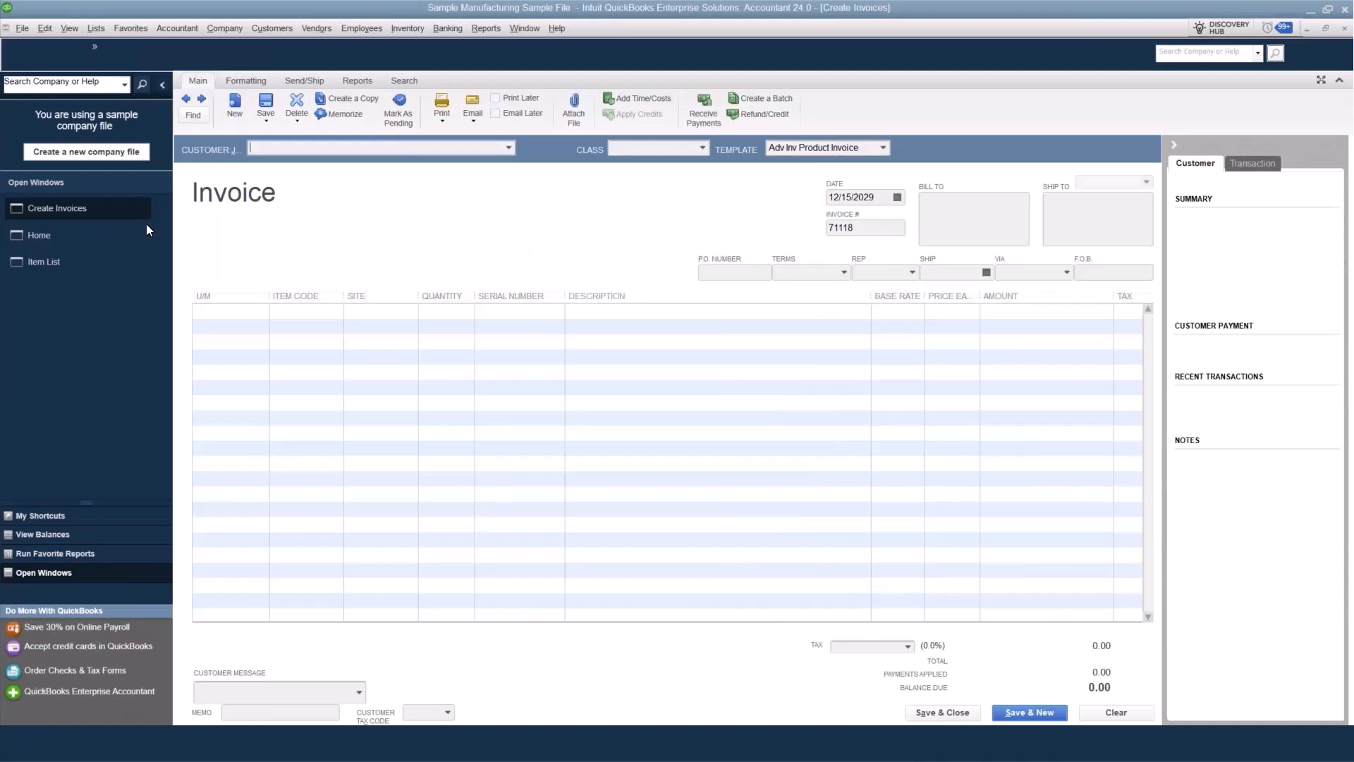
Open the Serial Numbers in Stock report and widen its item and description columns to read the full entries.
click(490, 28)
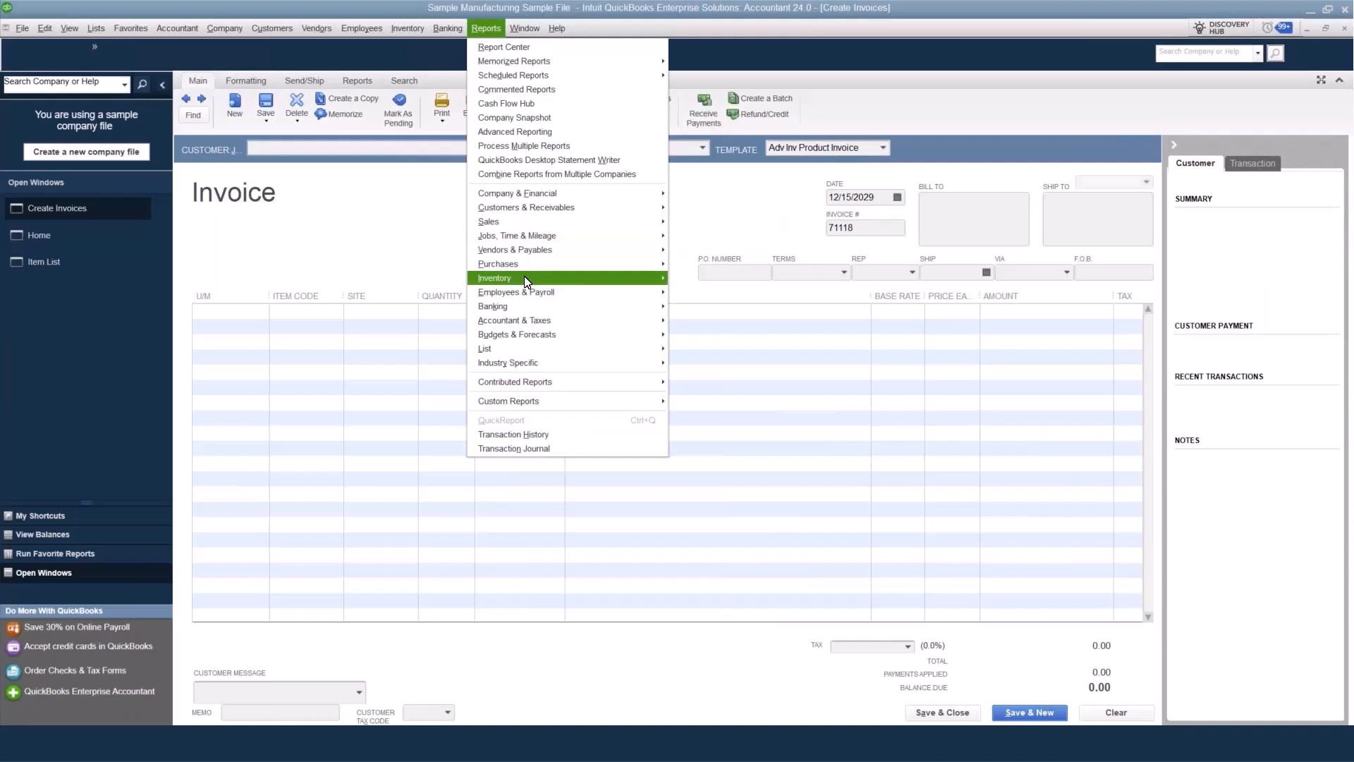
mouse_move(524, 278)
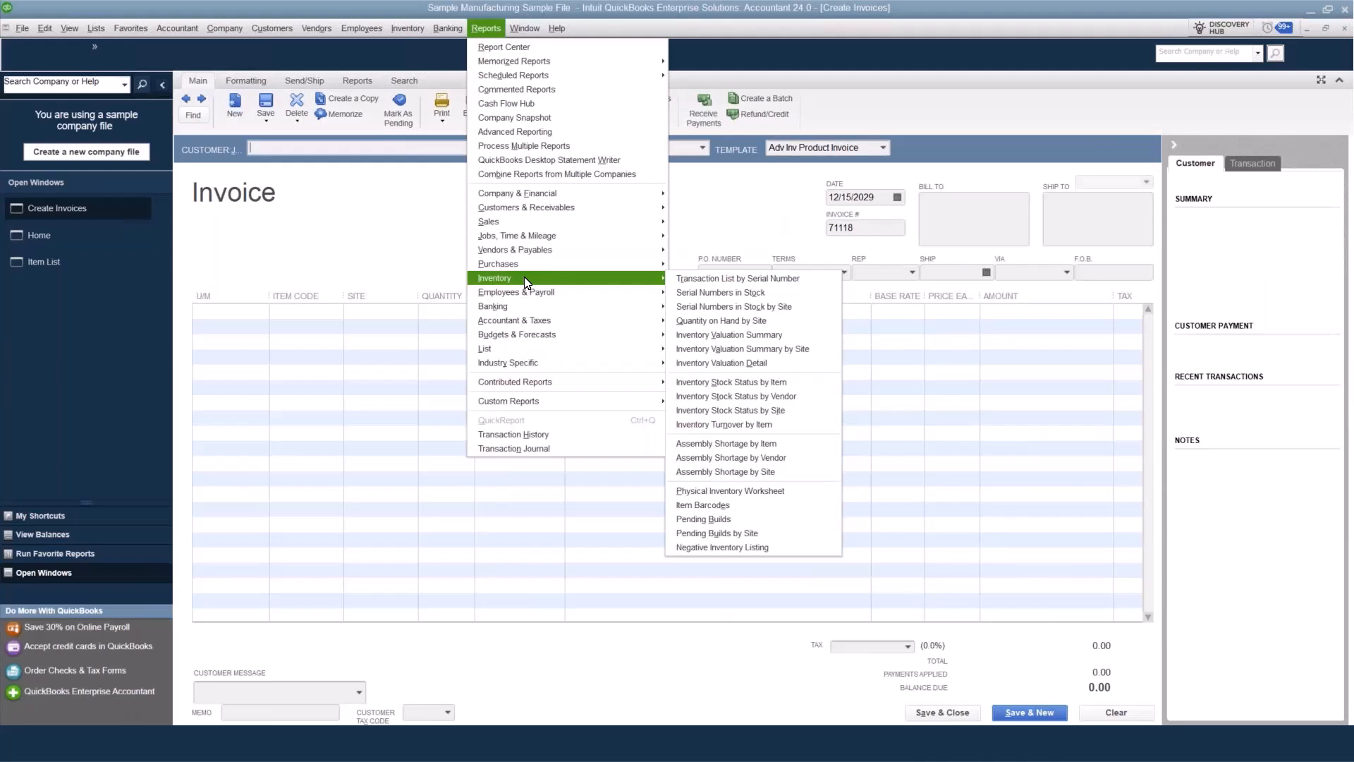
click(785, 293)
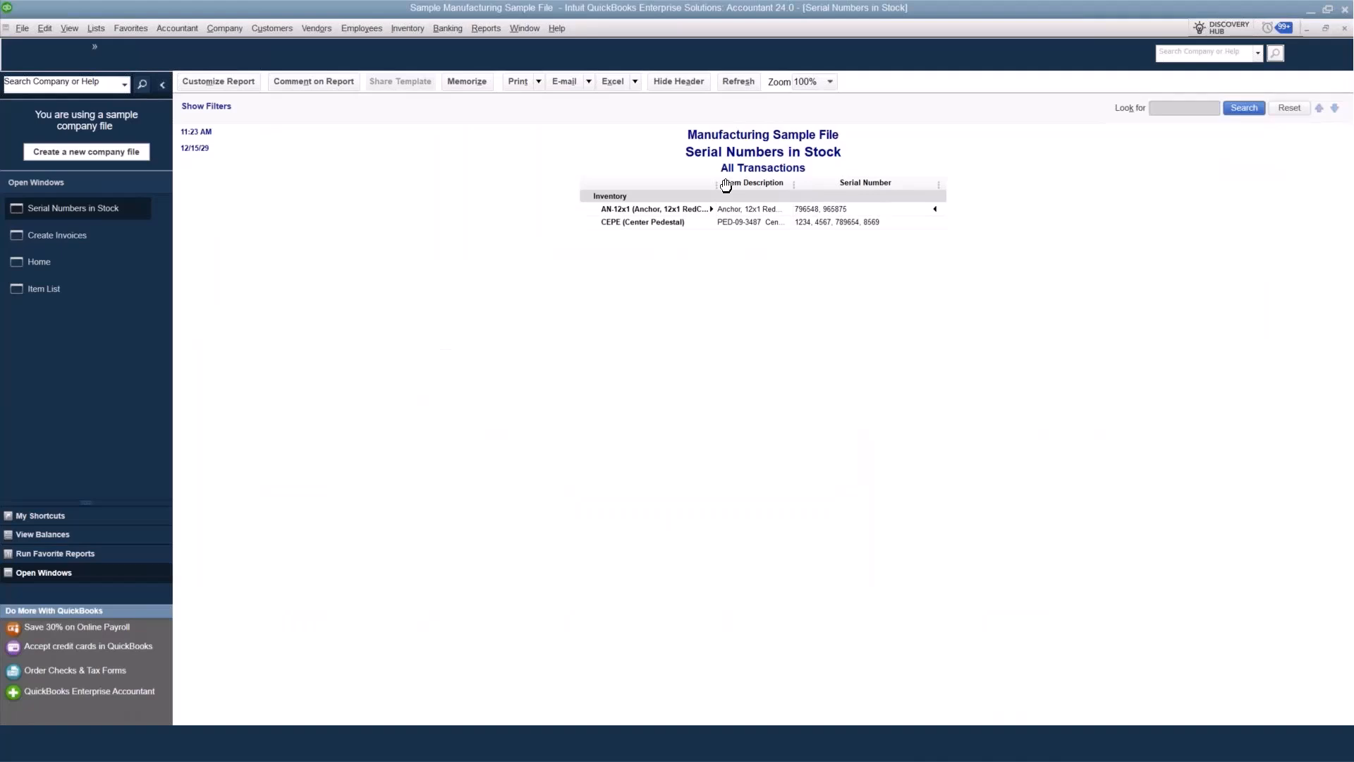
drag(716, 189, 755, 190)
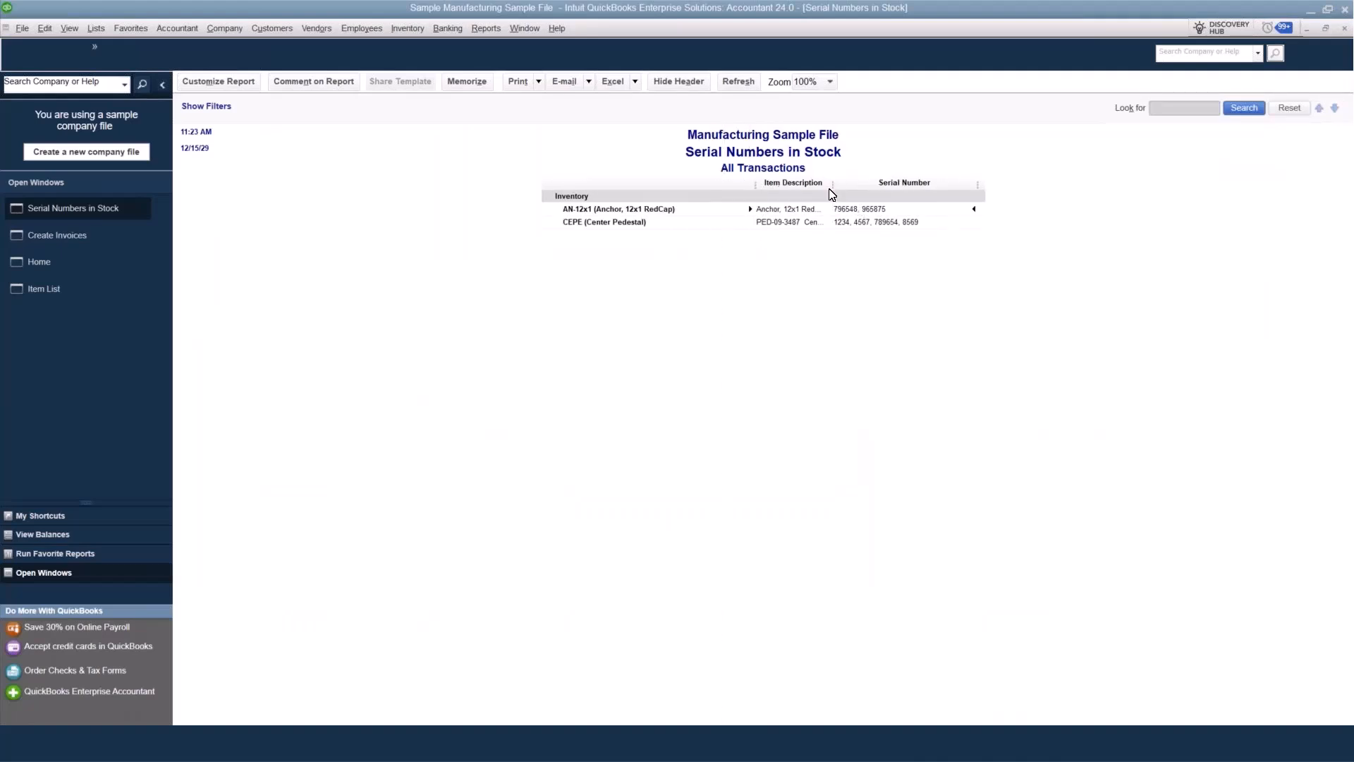
drag(833, 180, 949, 176)
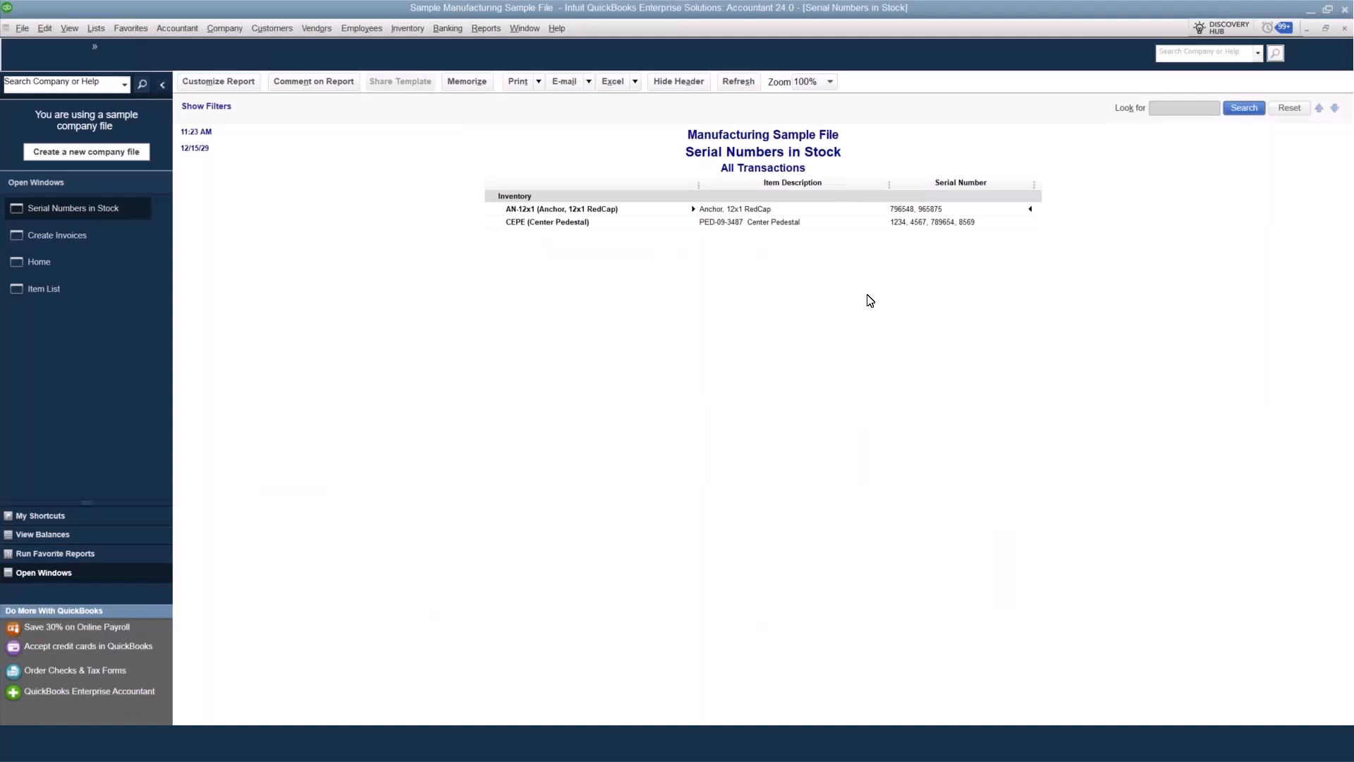
Open the Inventory Valuation Summary by Site report and hide items with zero quantity on hand.
click(485, 29)
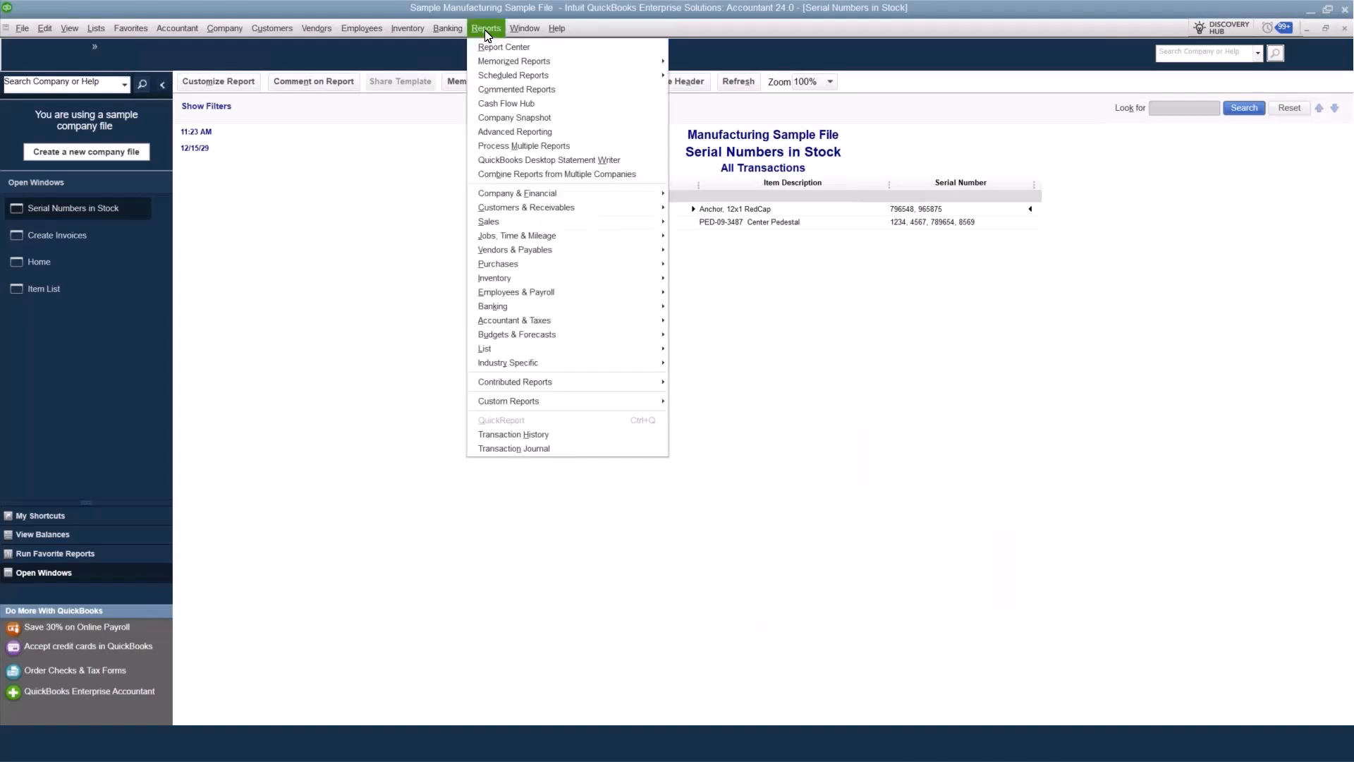
mouse_move(477, 284)
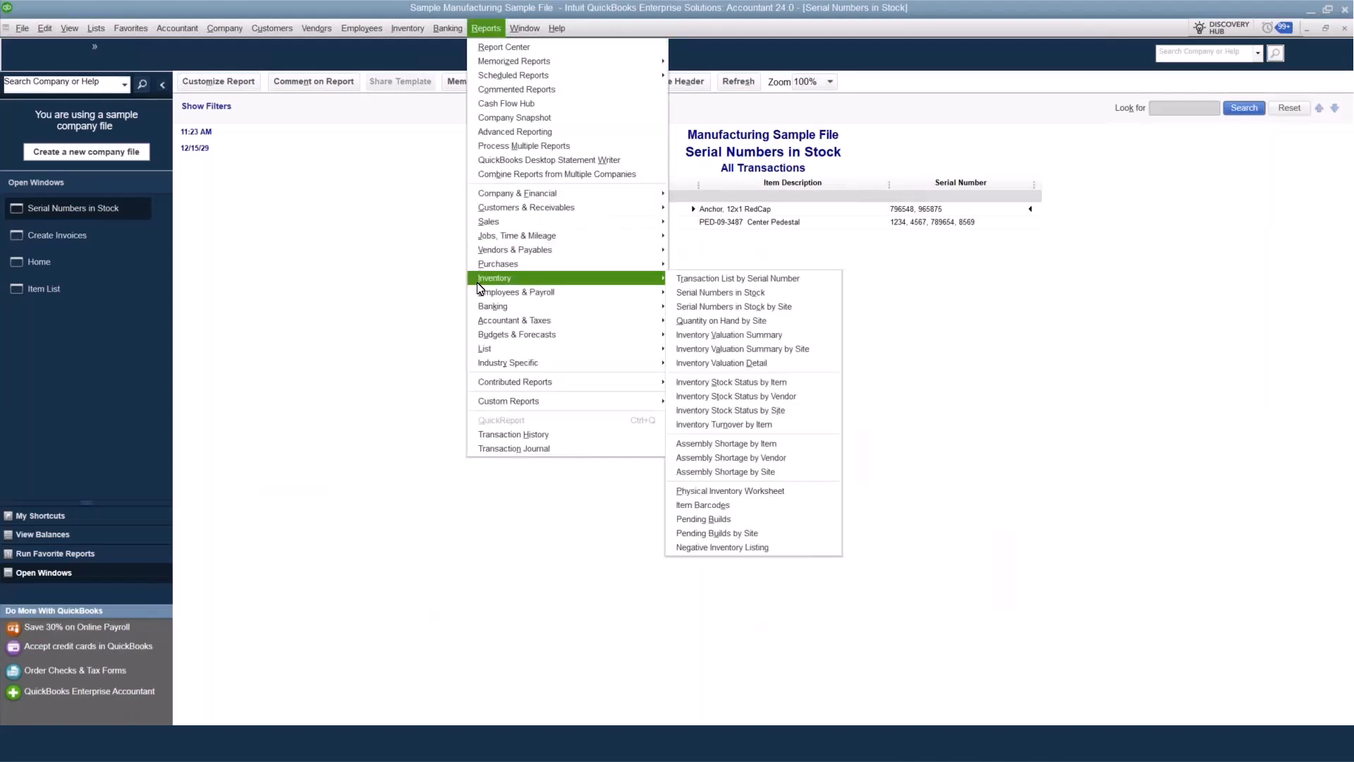
click(798, 349)
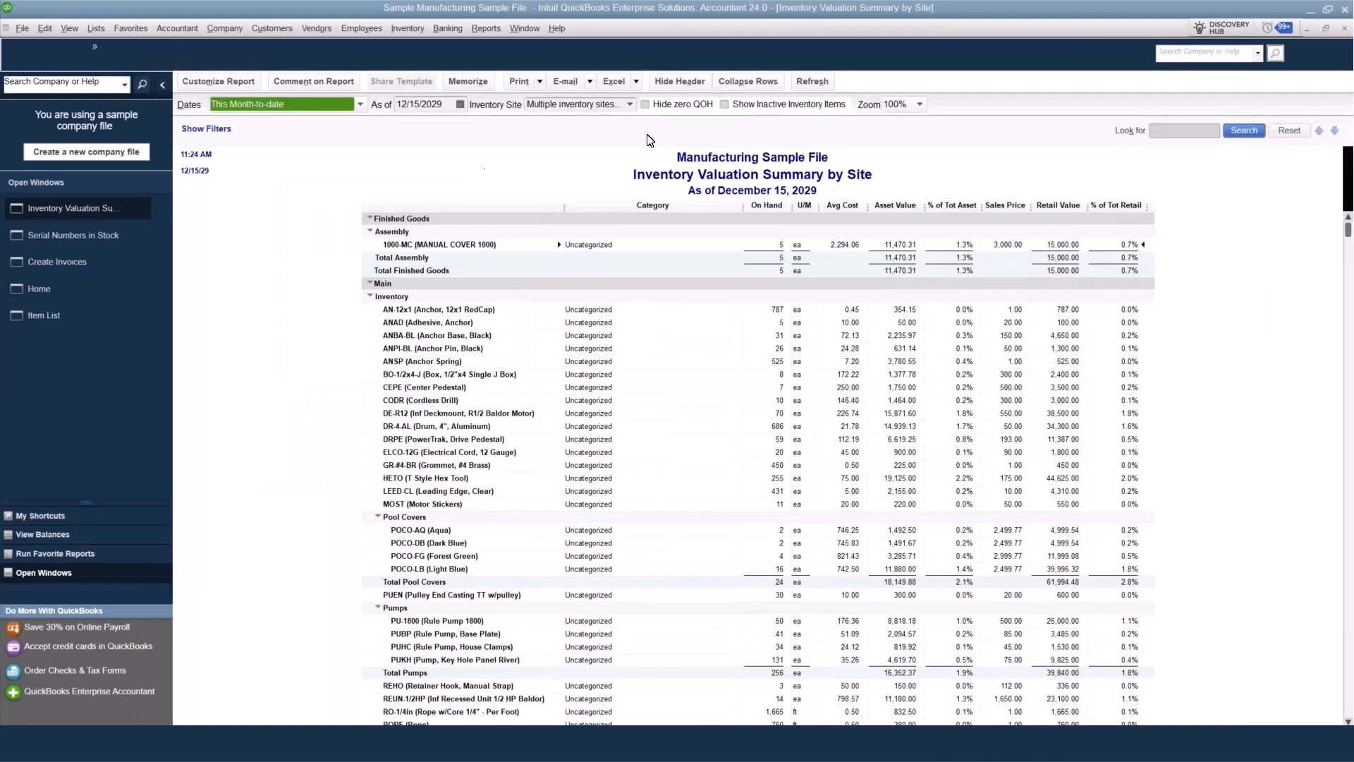
click(663, 106)
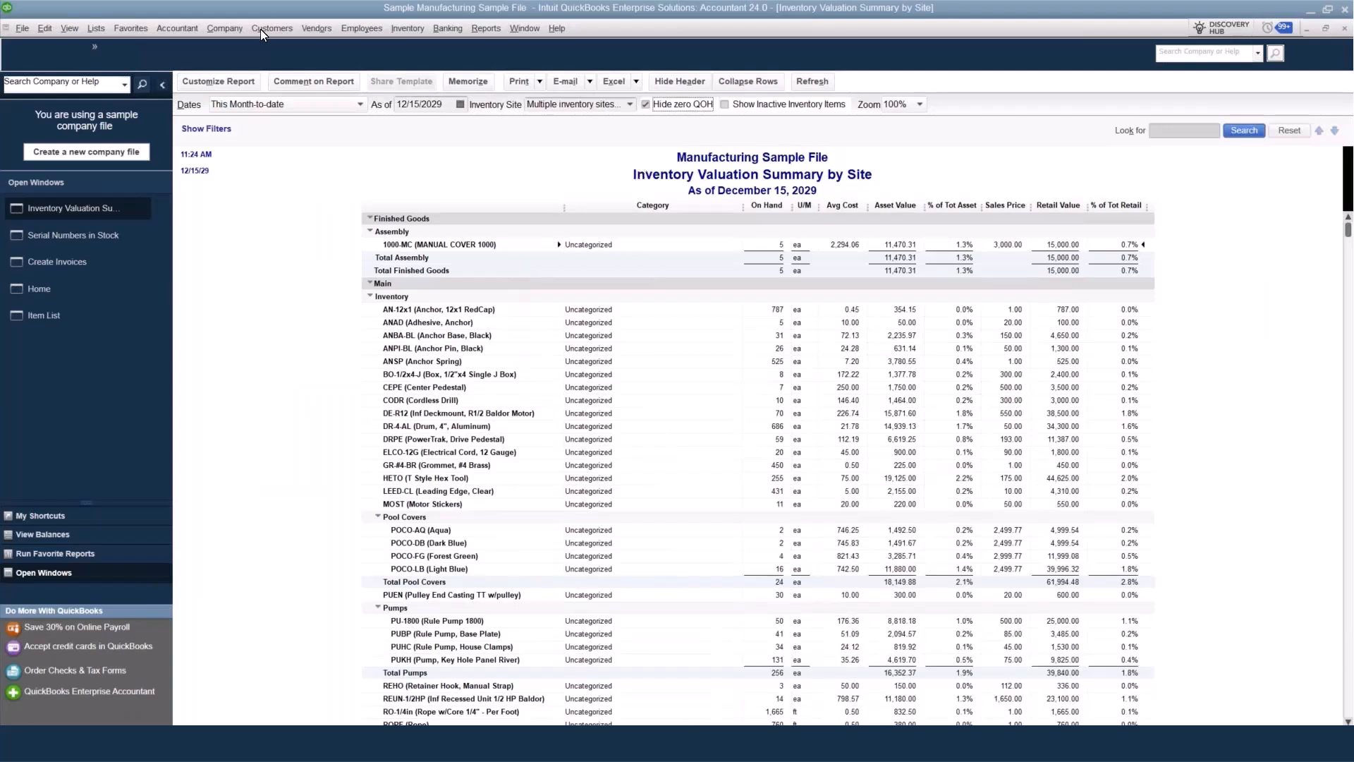
Review the sites in the Inventory Site List and return to the Inventory Valuation Summary by Site report.
click(94, 22)
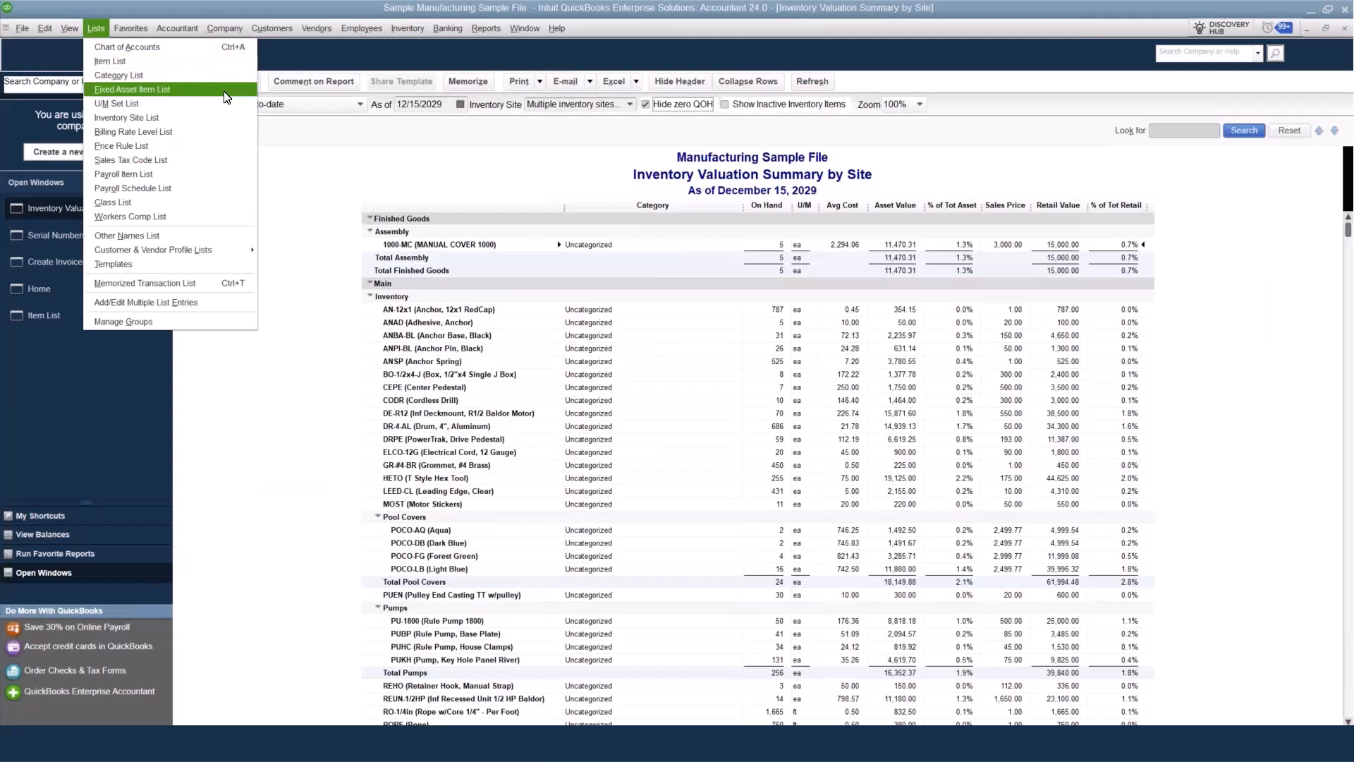
click(218, 116)
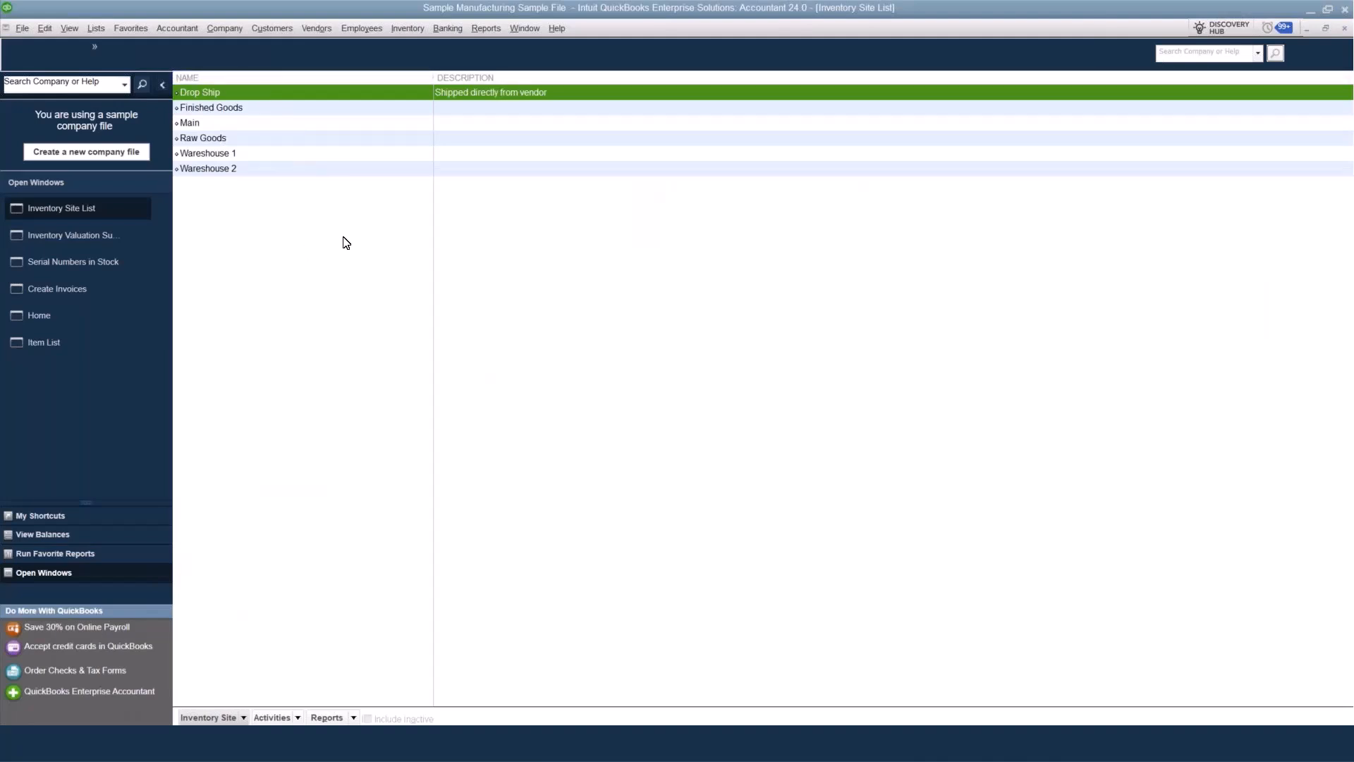
click(102, 240)
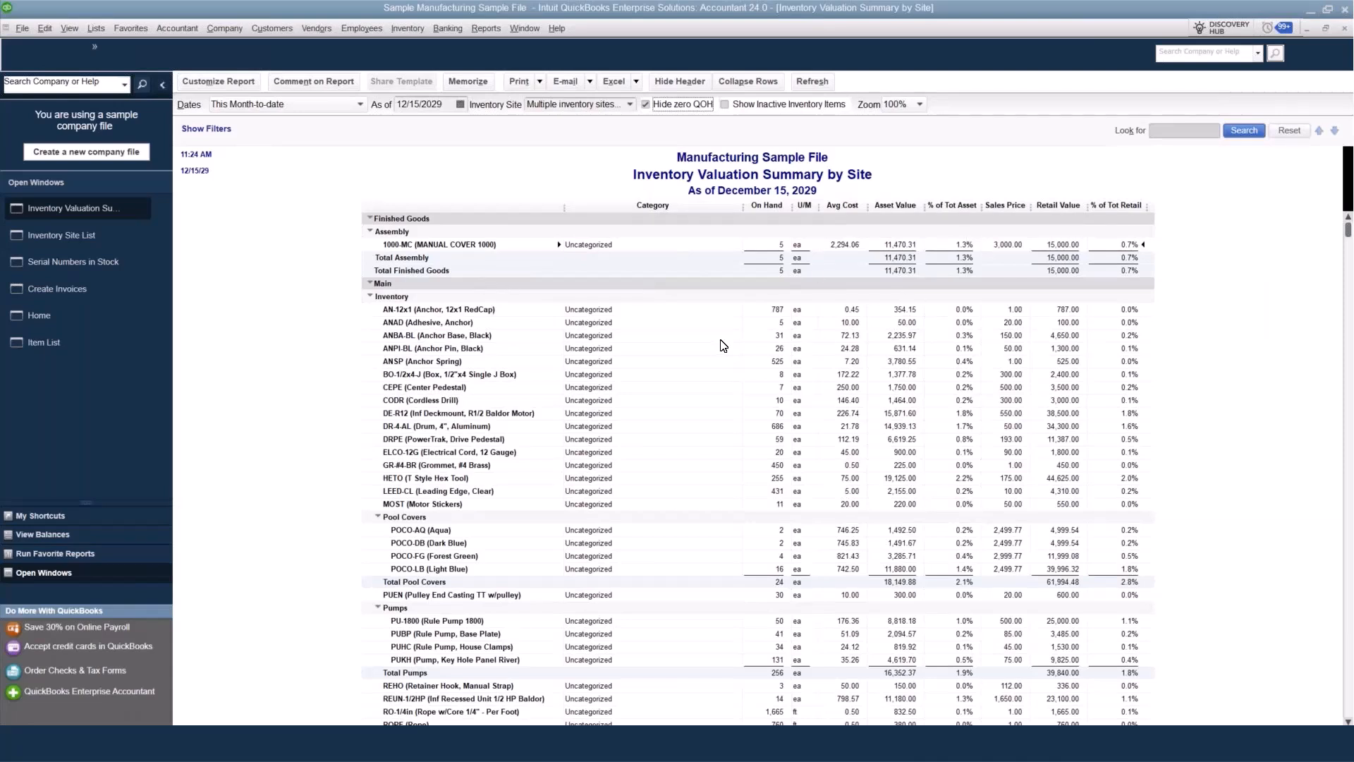
Examine each site's item valuations in the report, comparing it with zero-quantity items shown and hidden.
scroll(724, 346, down, 2)
scroll(724, 346, down, 8)
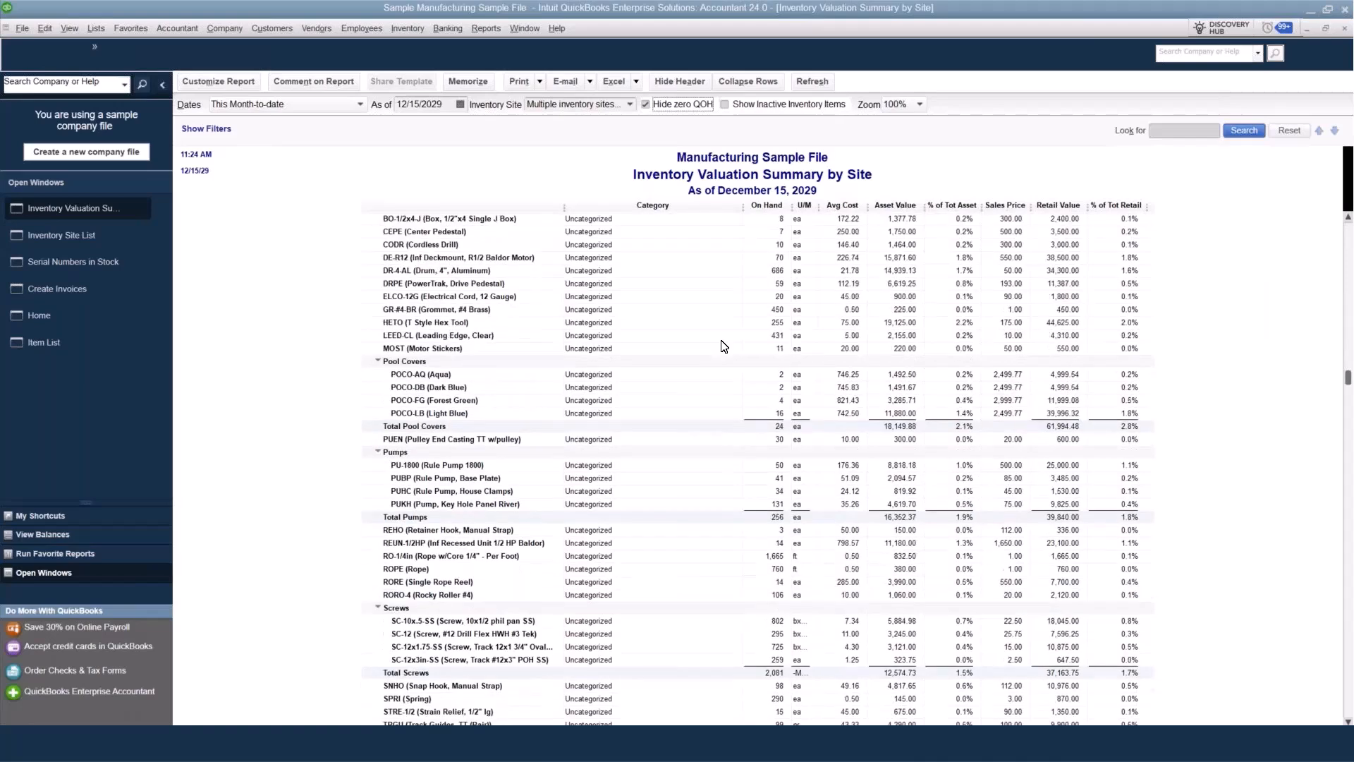
scroll(725, 347, down, 3)
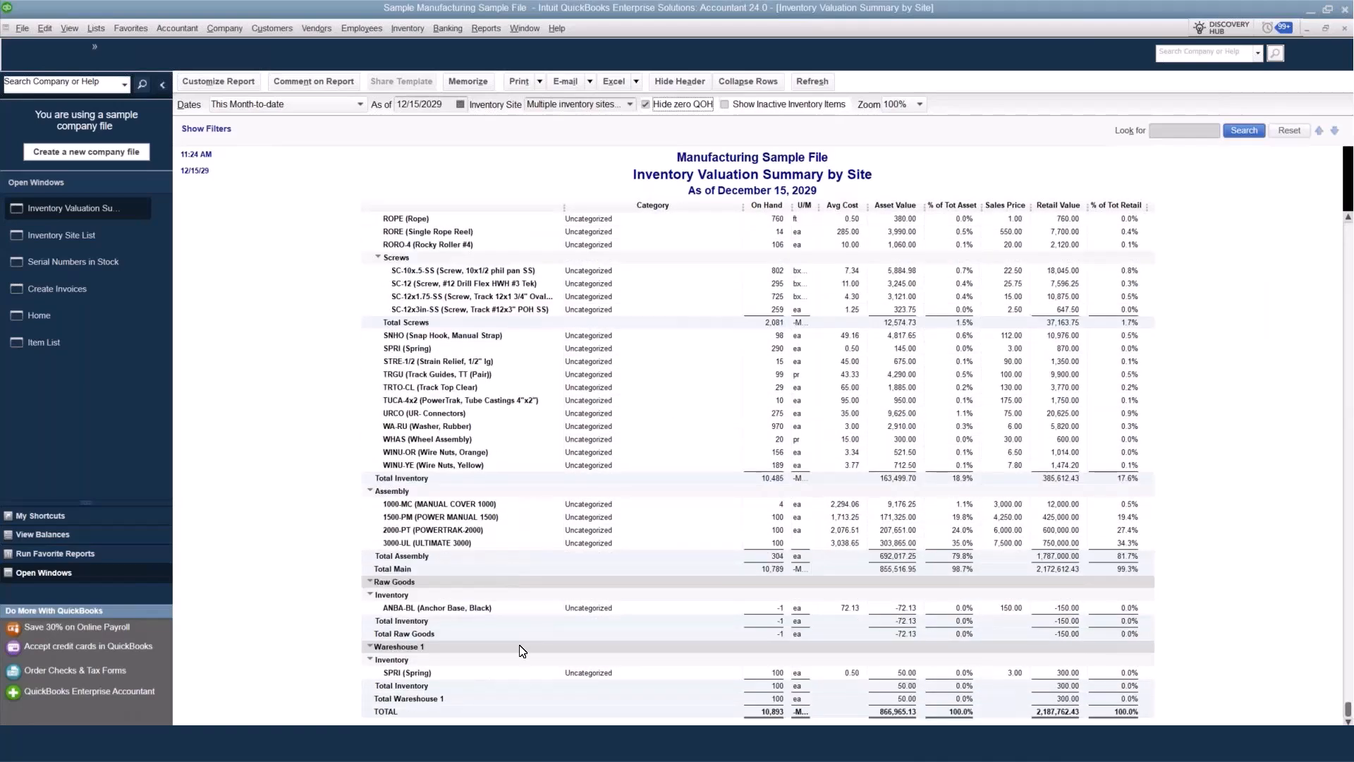
click(646, 105)
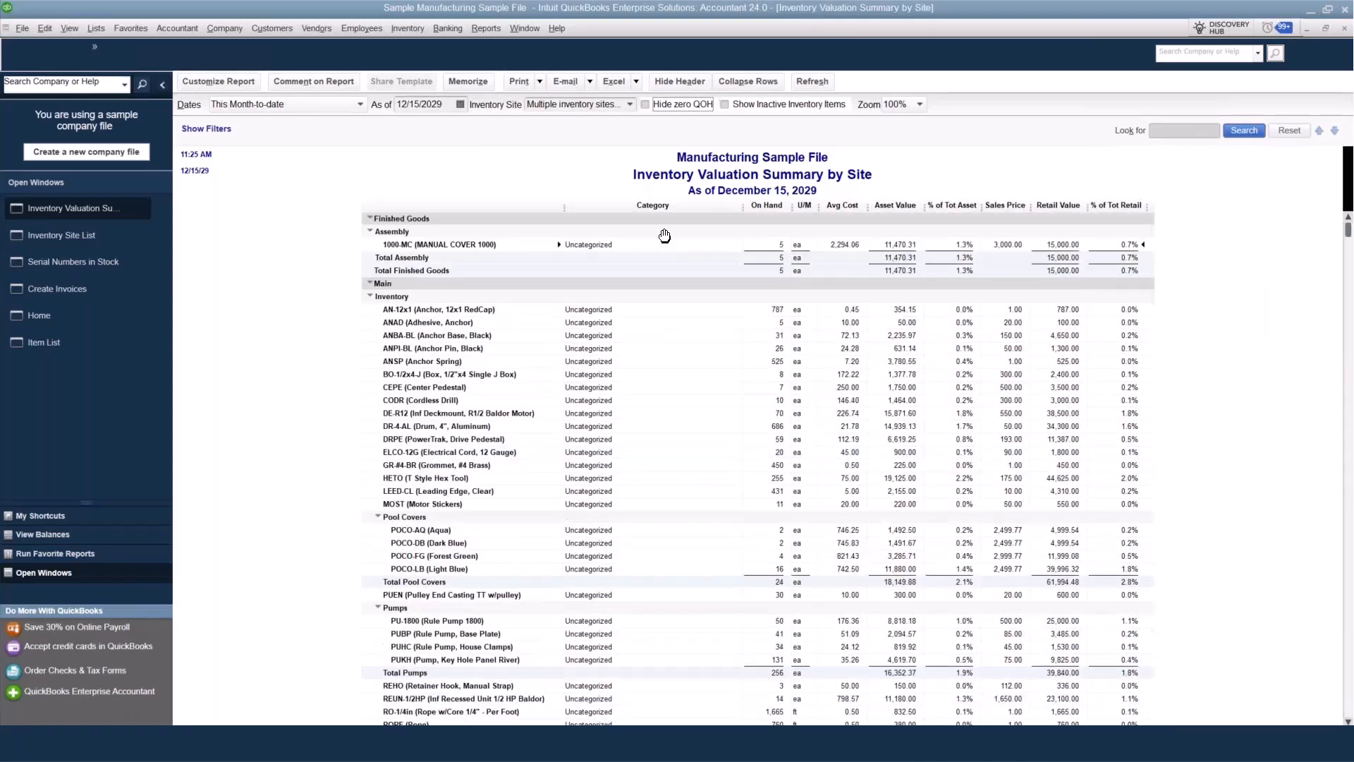
click(655, 107)
scroll(679, 455, down, 6)
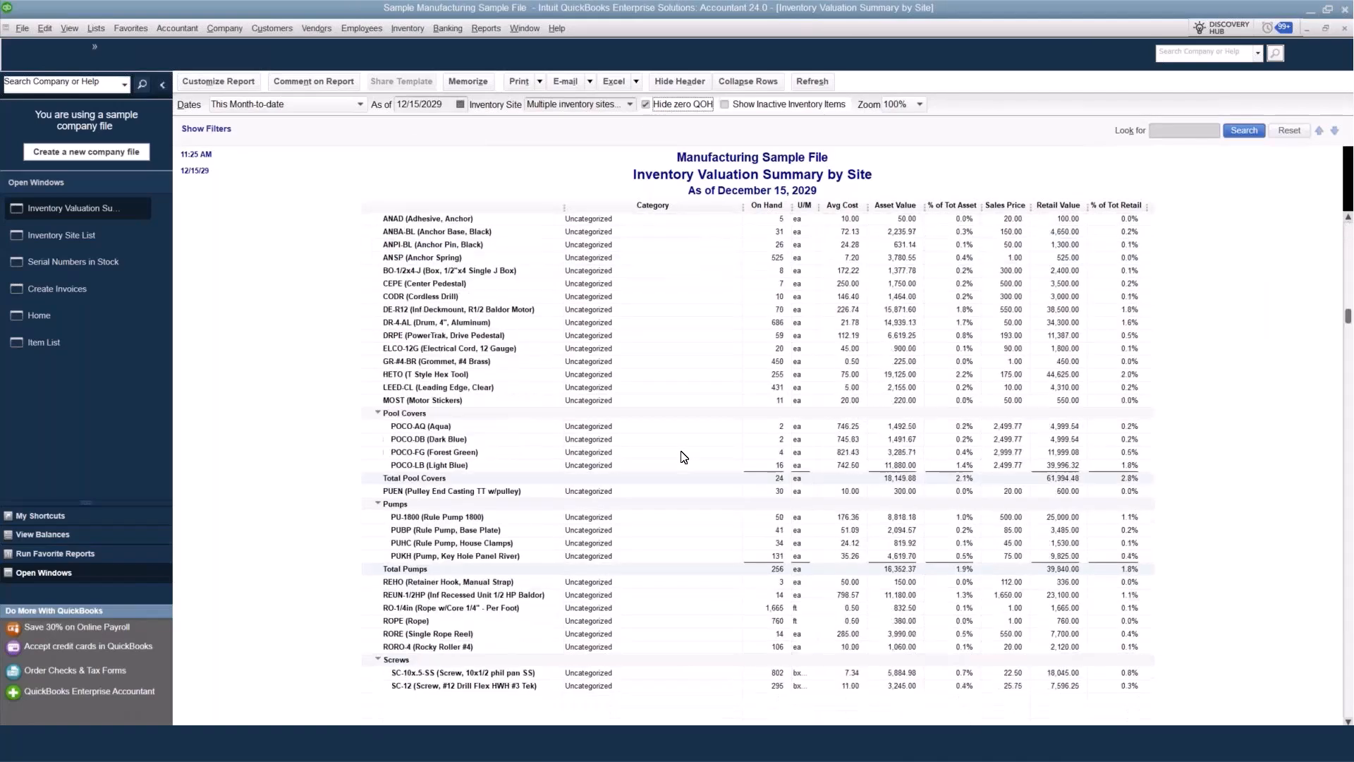
Open the Inventory Stock Status by Item report, narrow its Category column and widen the Pref Vendor column to review item stock levels.
click(486, 28)
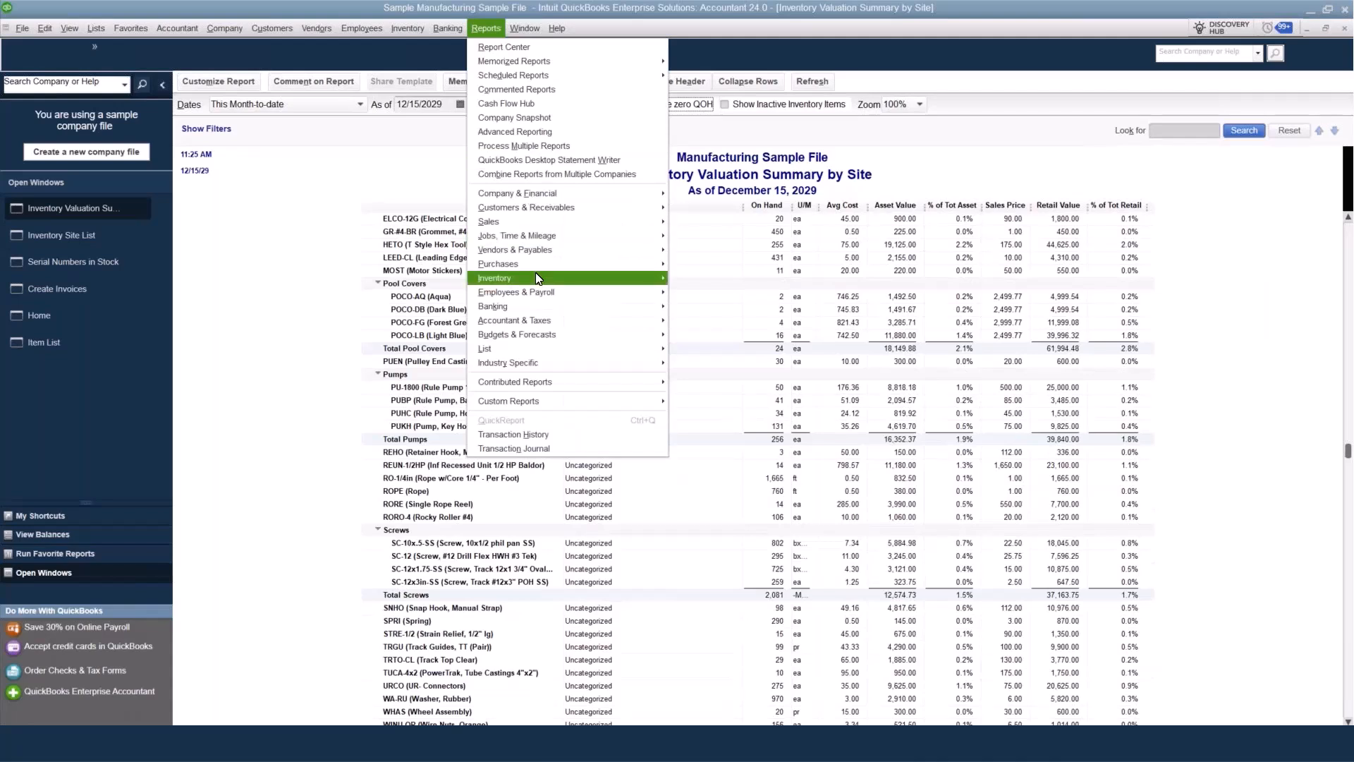
mouse_move(536, 274)
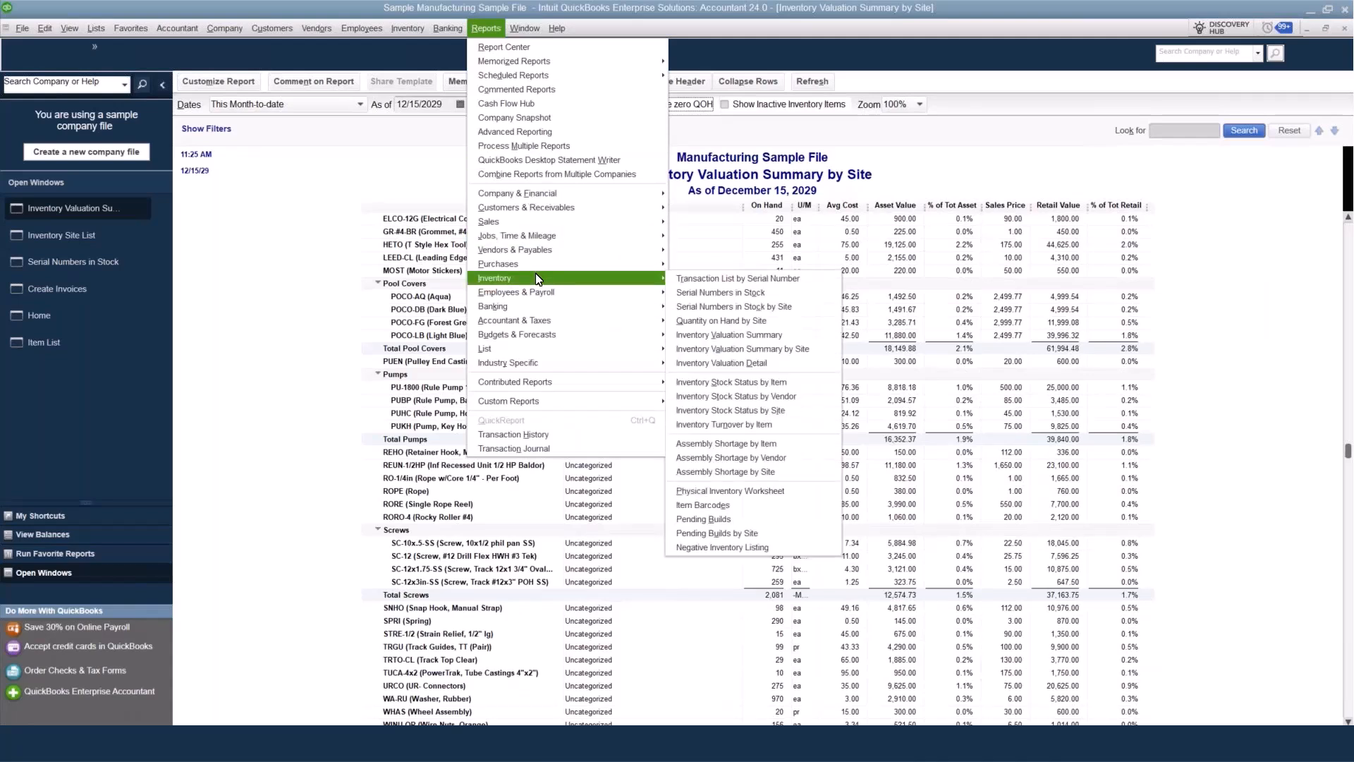
click(812, 385)
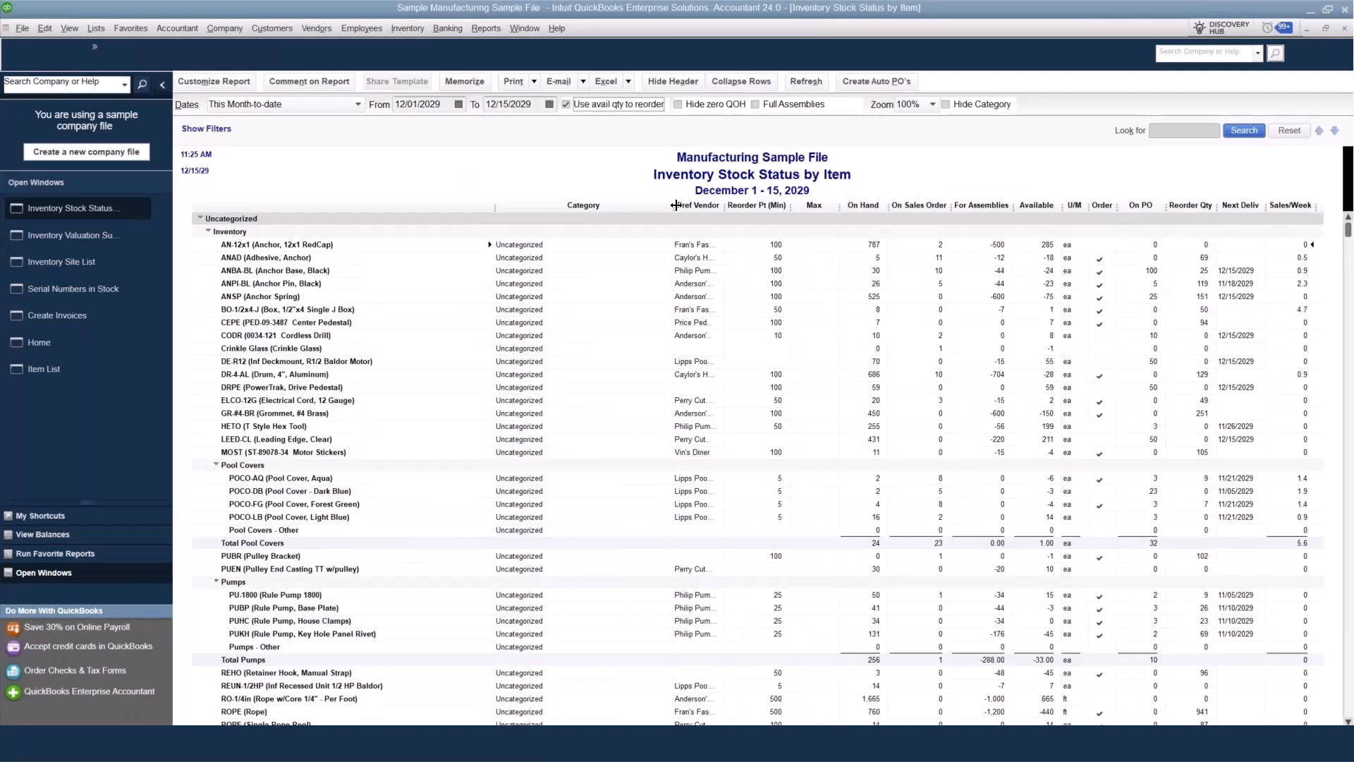
drag(676, 205, 601, 205)
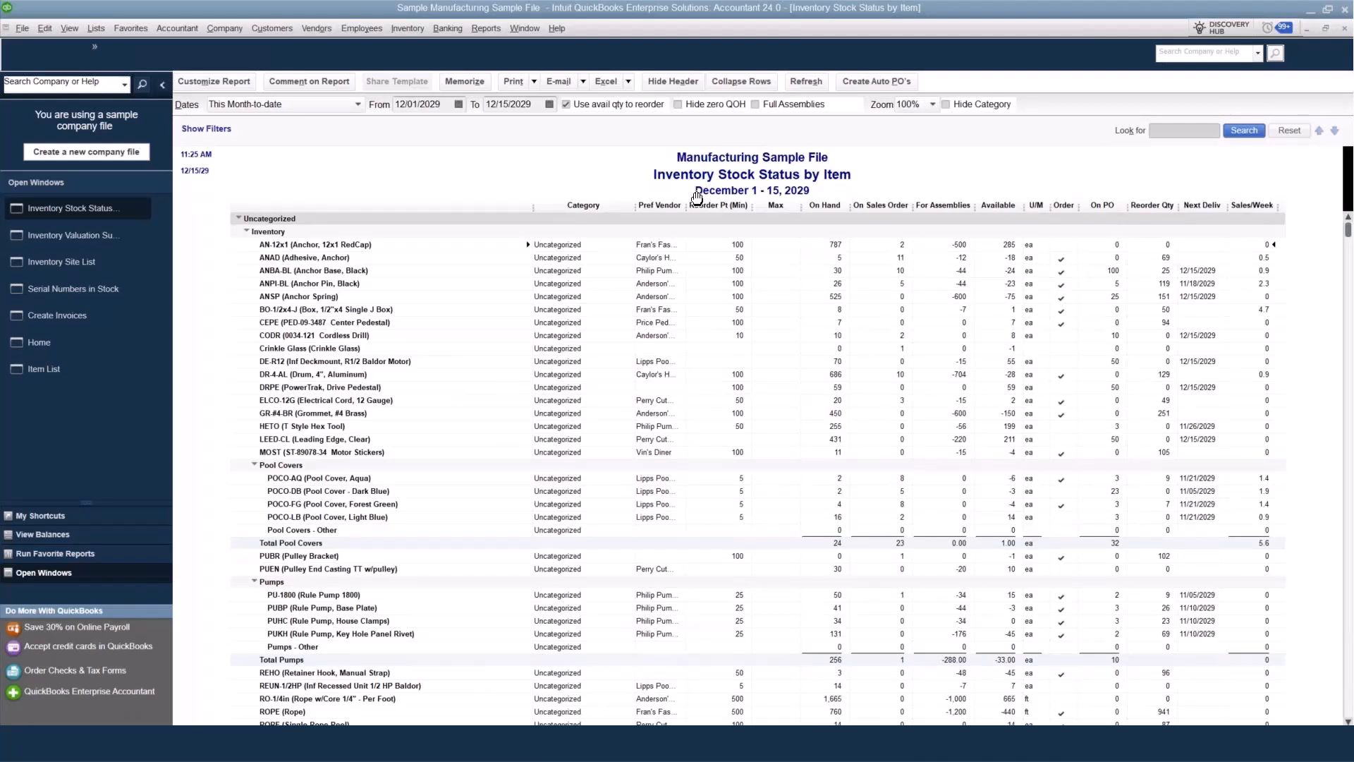
drag(693, 205, 705, 205)
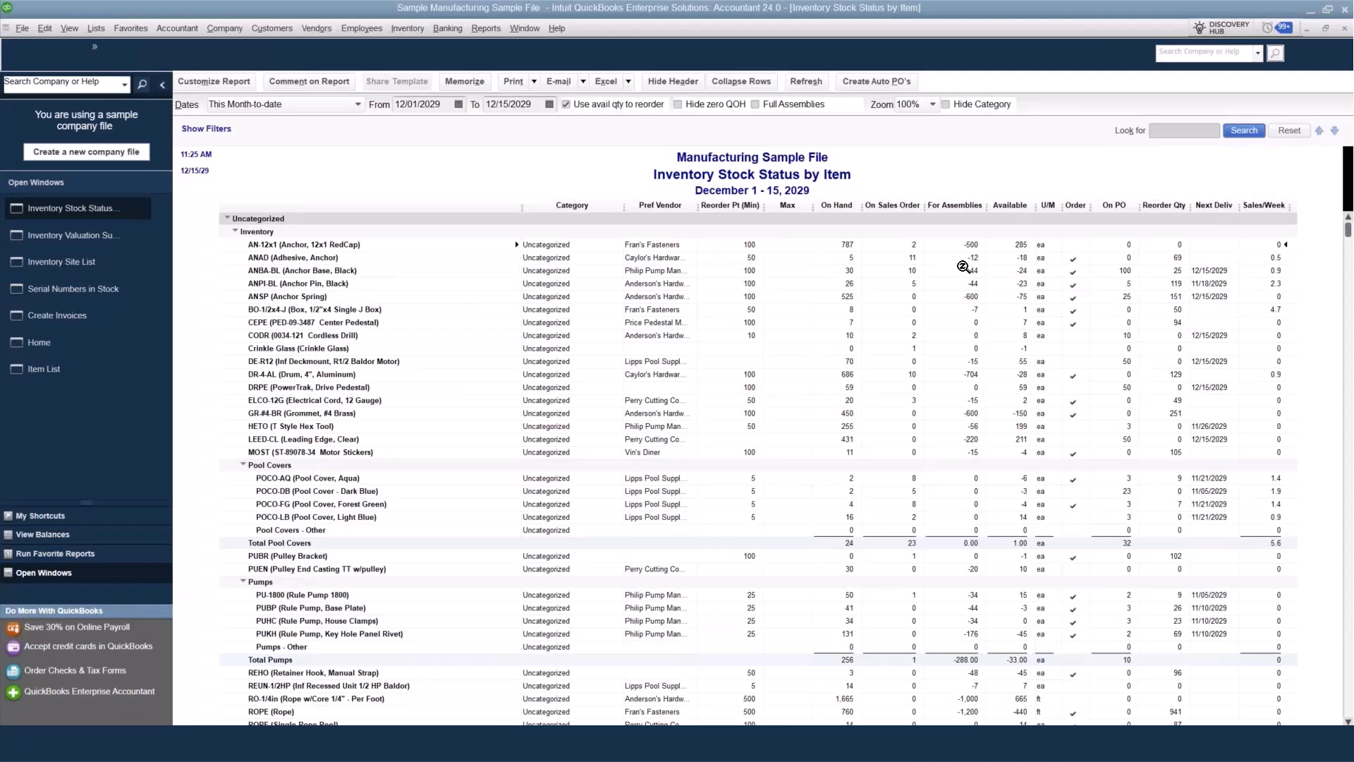
scroll(966, 265, down, 4)
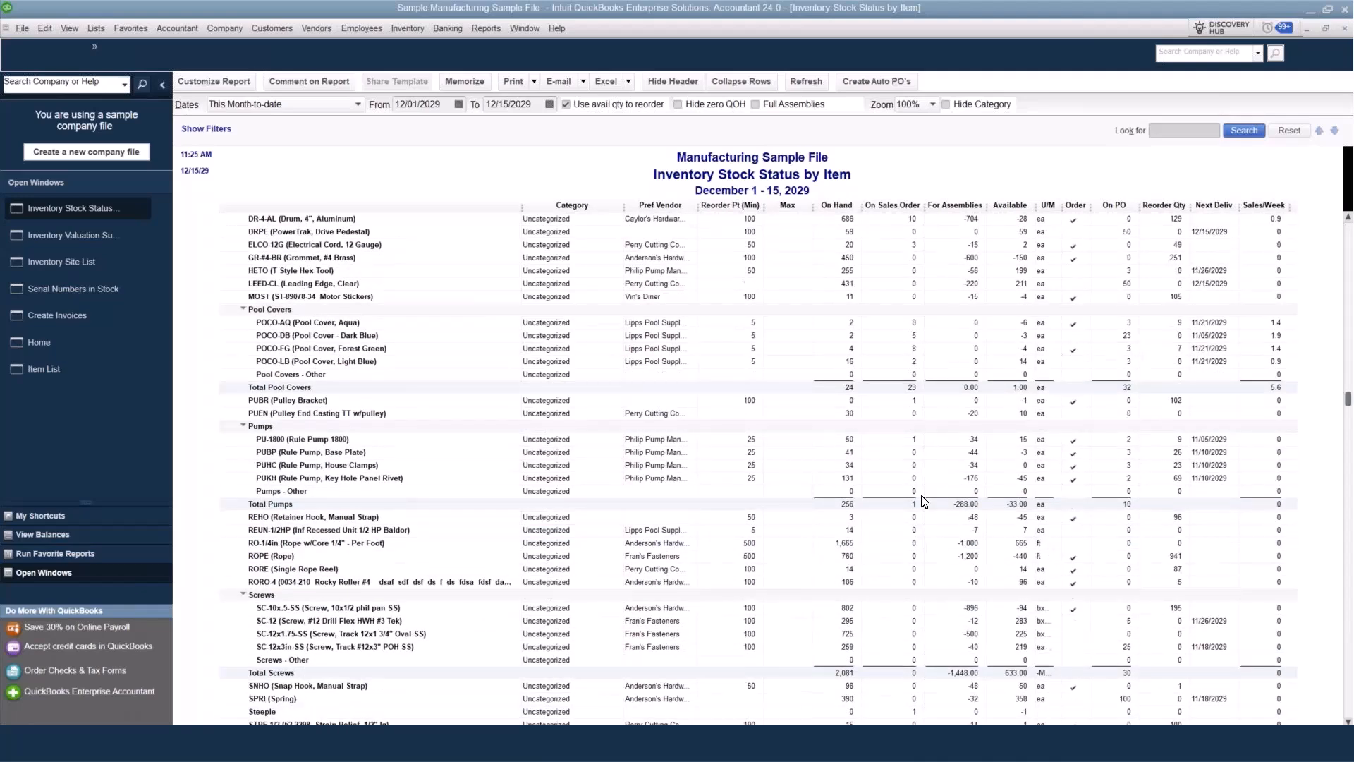
scroll(923, 501, up, 4)
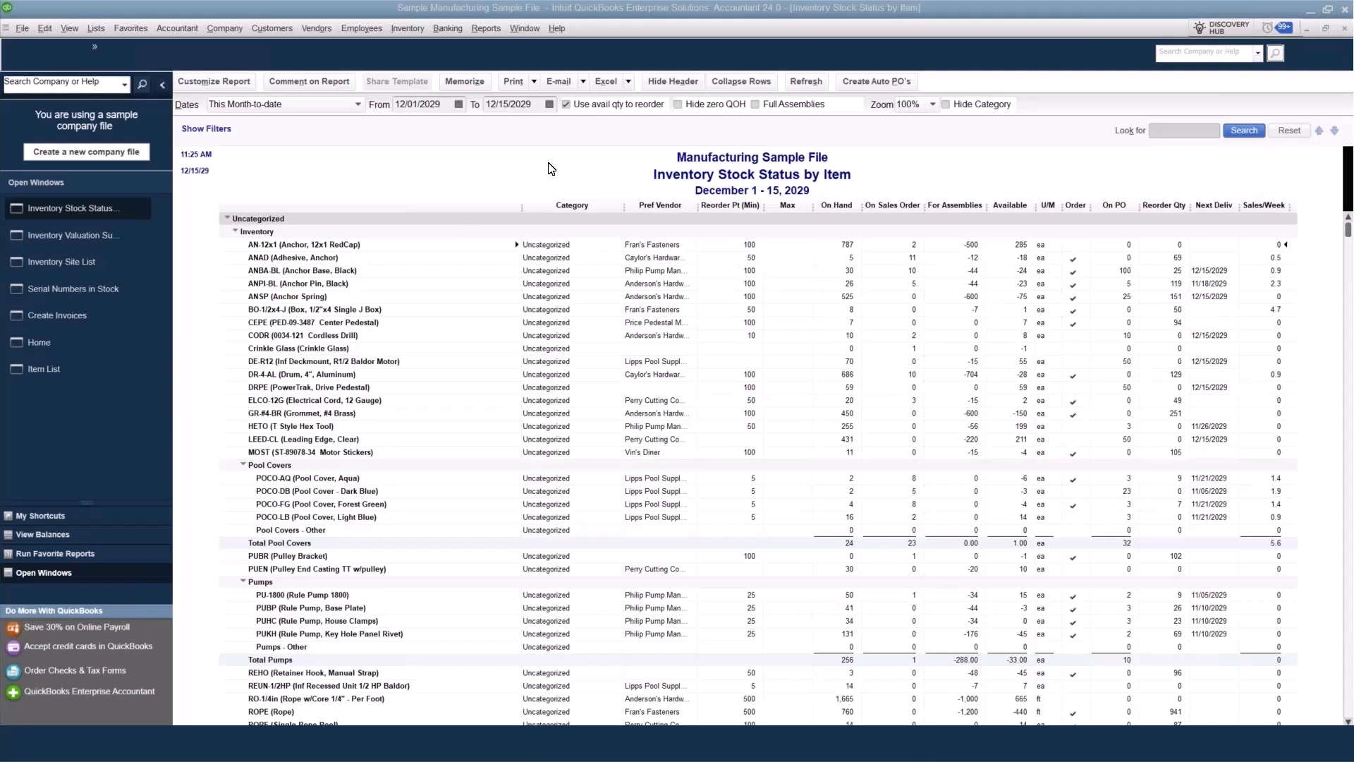
click(413, 31)
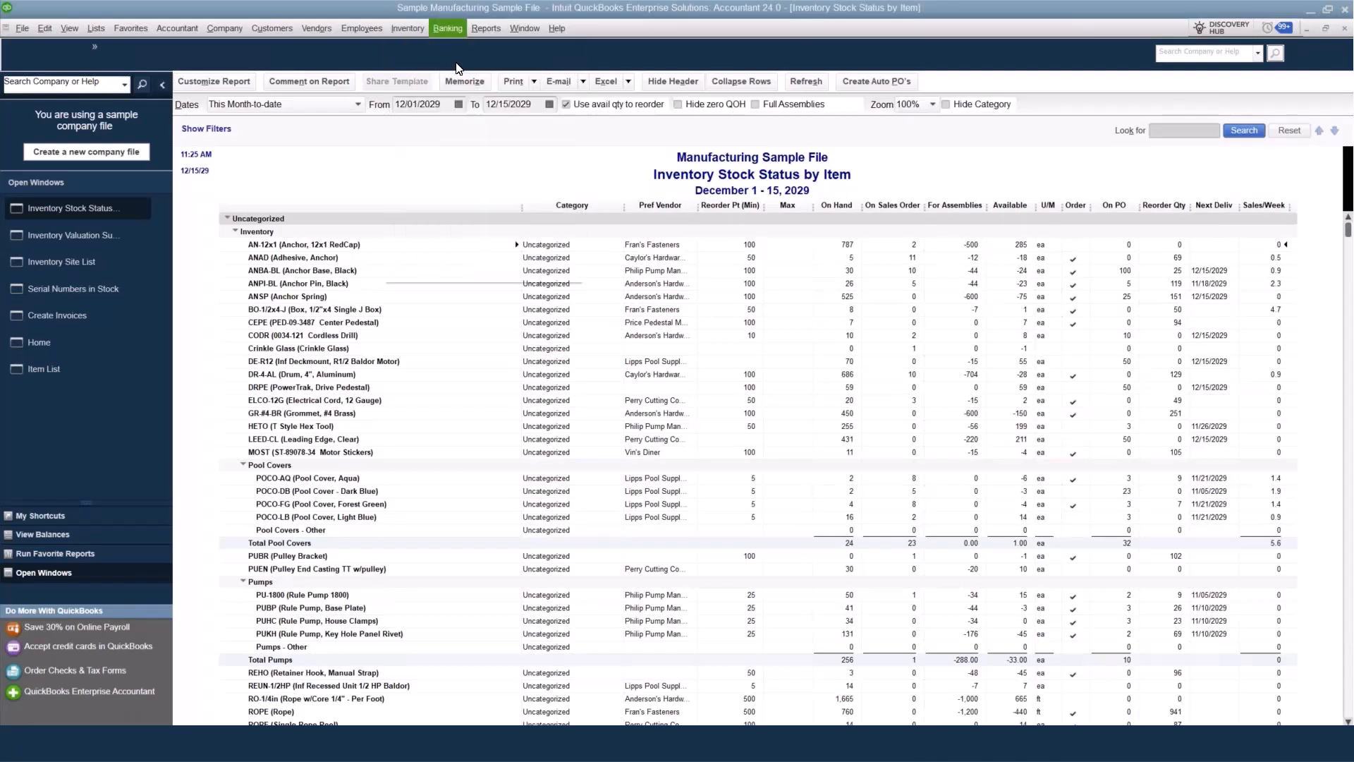
click(407, 28)
click(414, 134)
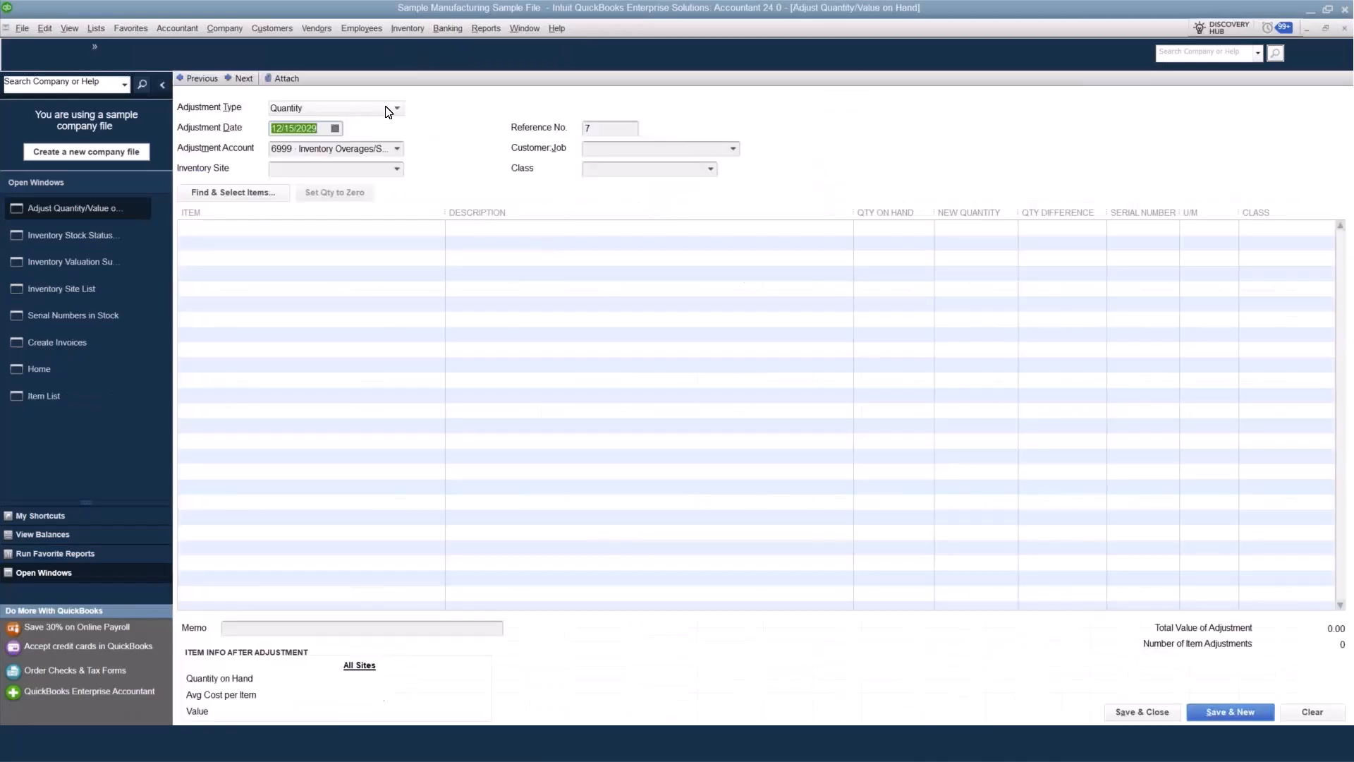
click(386, 108)
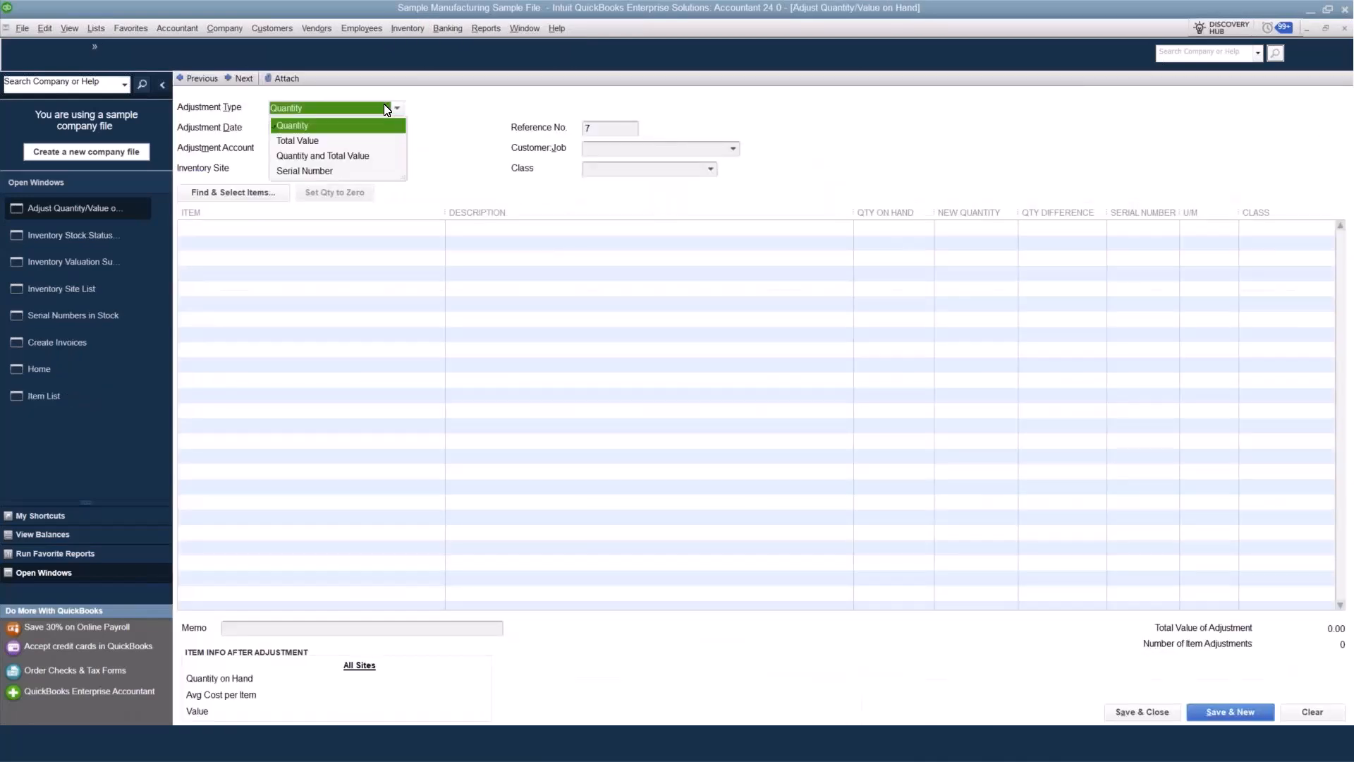
click(323, 155)
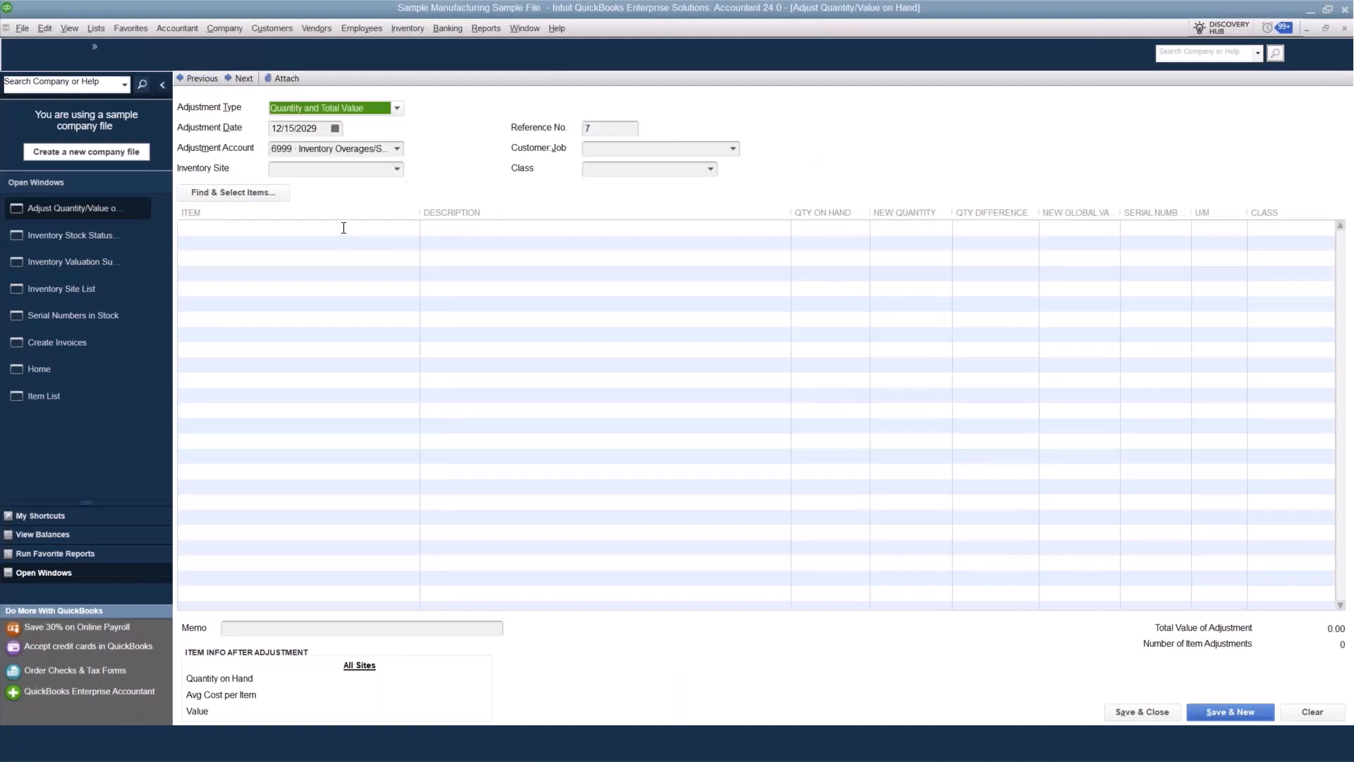
click(397, 169)
click(311, 248)
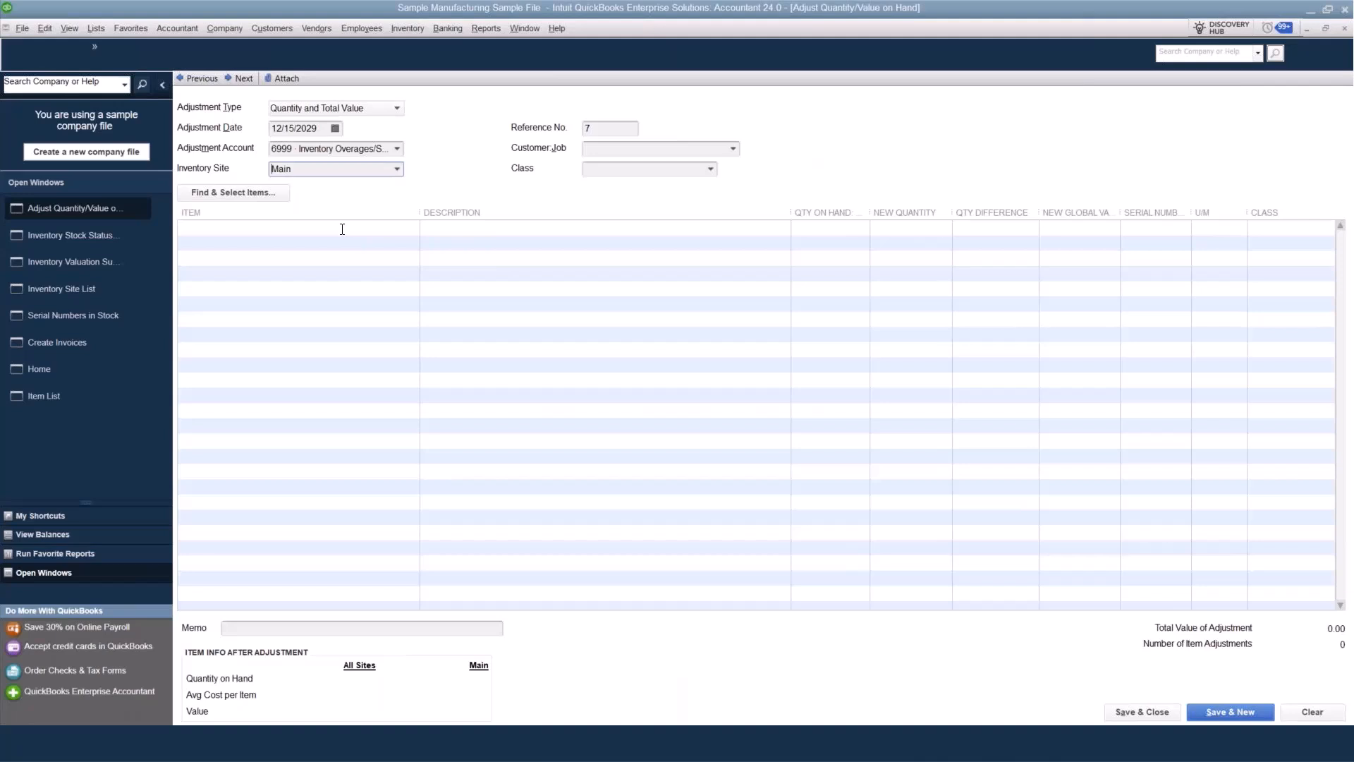
click(342, 229)
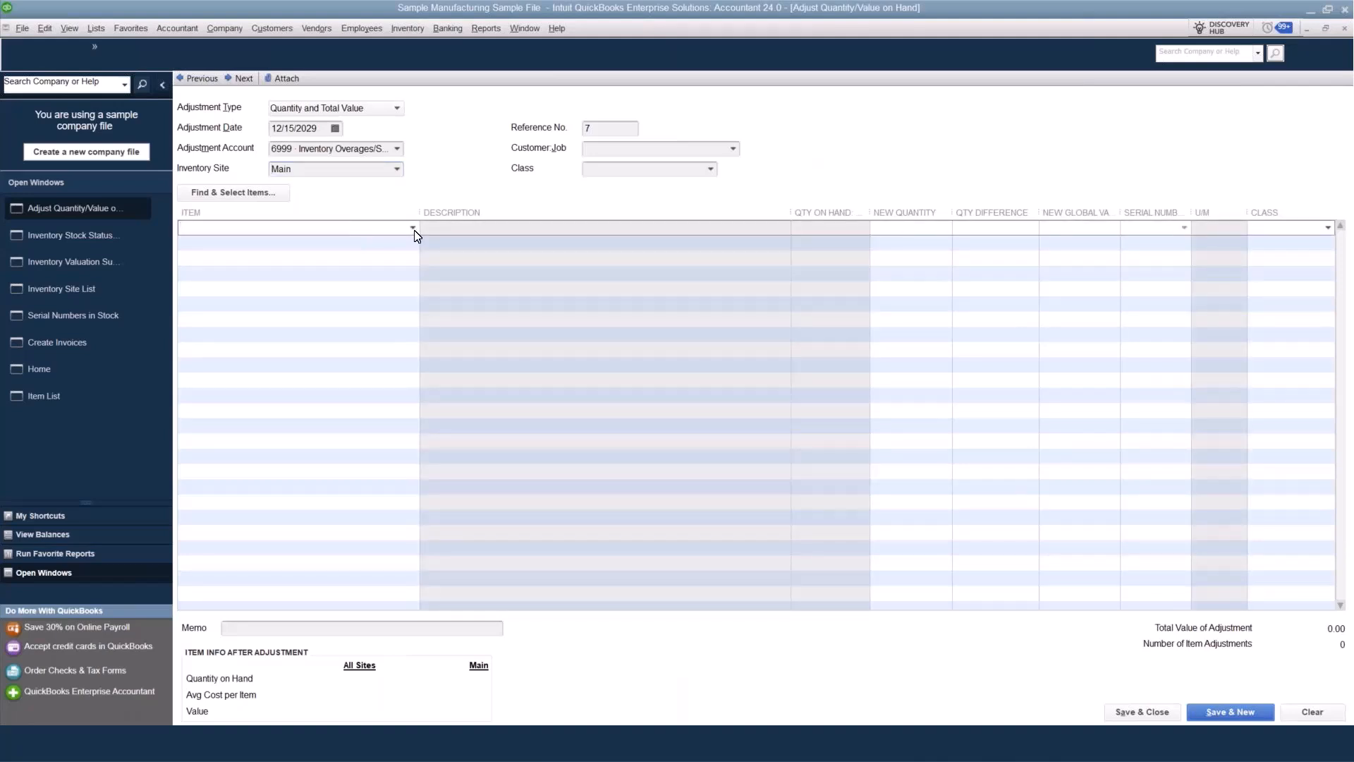
click(397, 108)
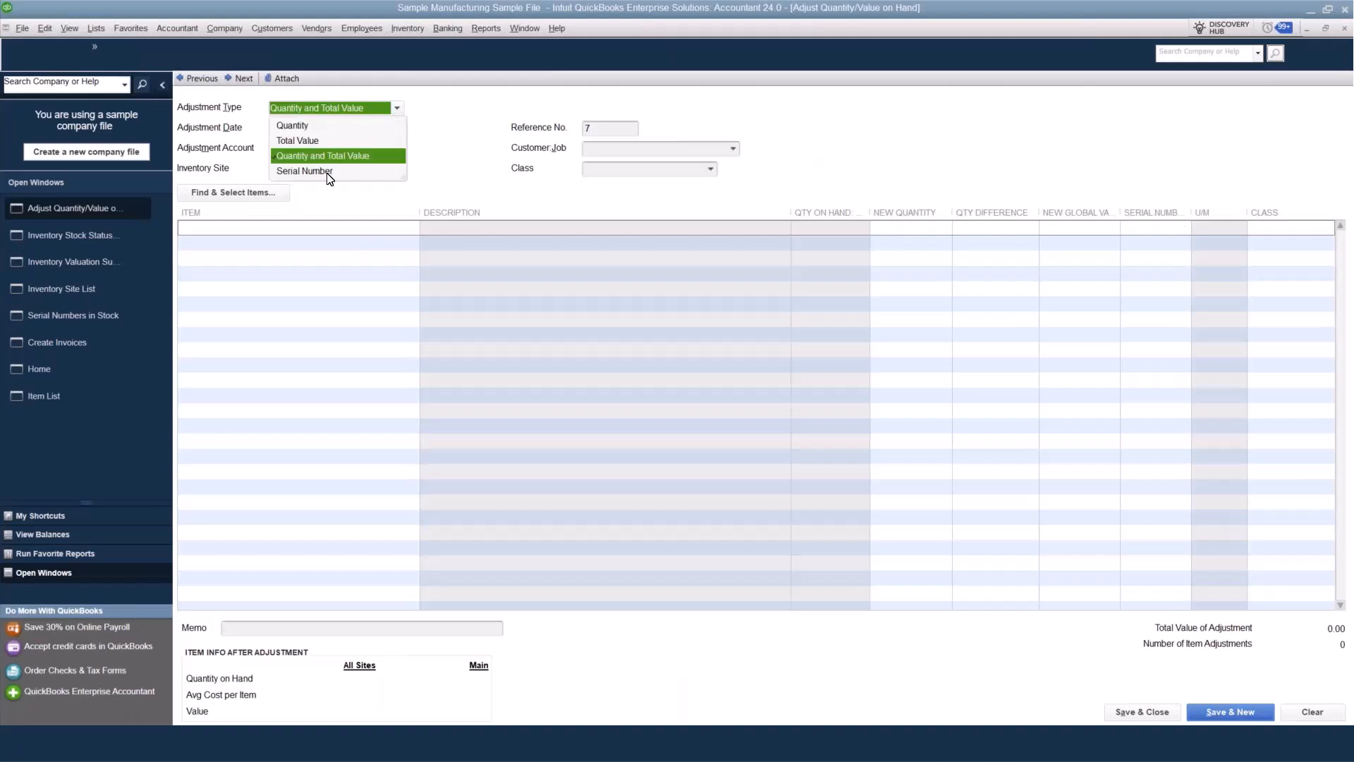
click(317, 171)
click(676, 225)
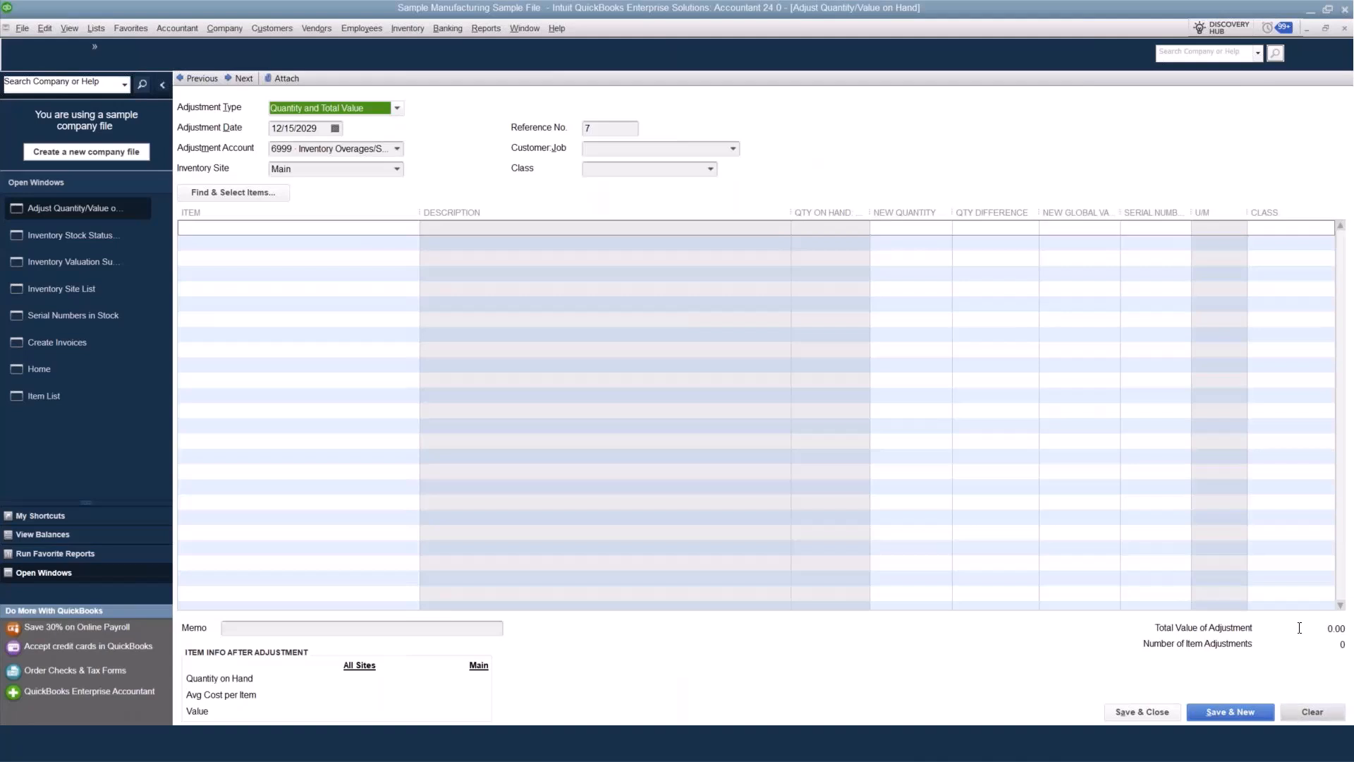
click(1345, 29)
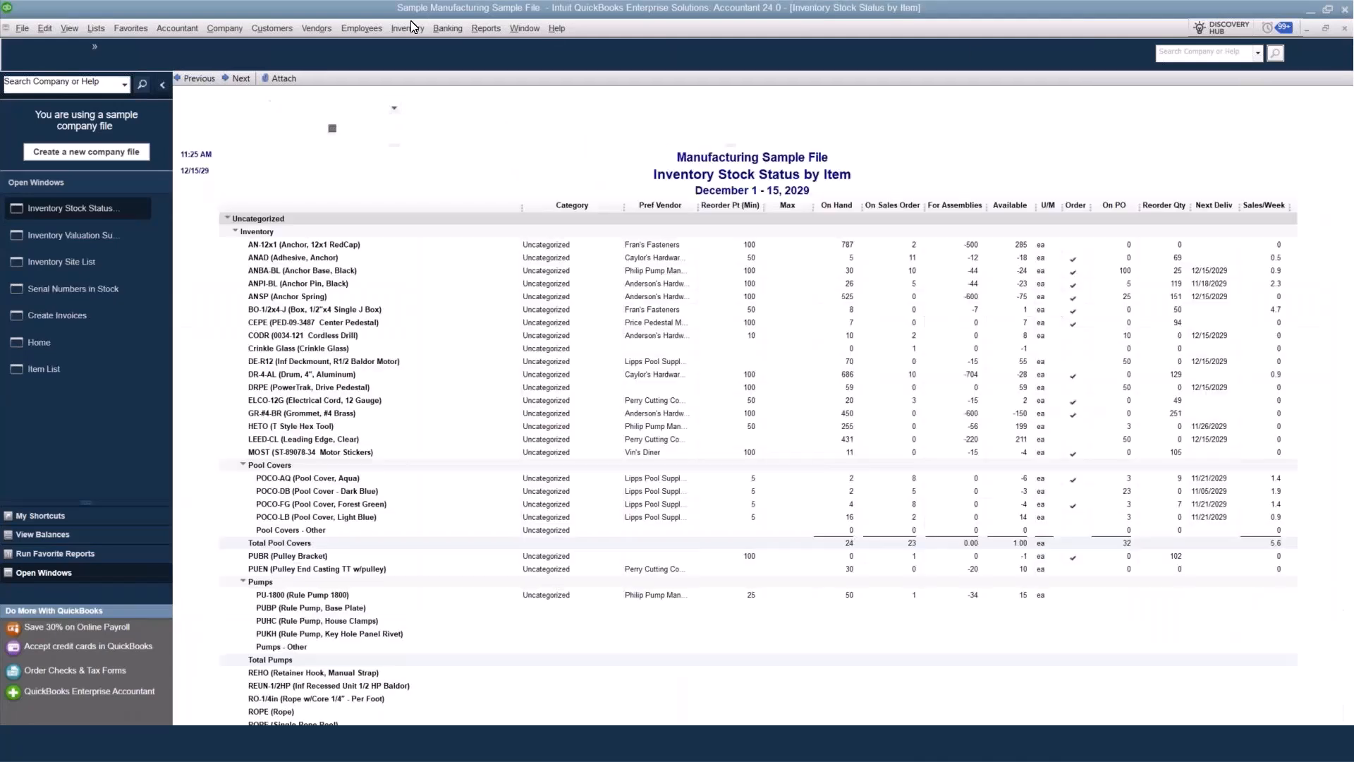
Start a new quantity/value on hand adjustment of type Serial Number for the Main inventory site.
click(410, 27)
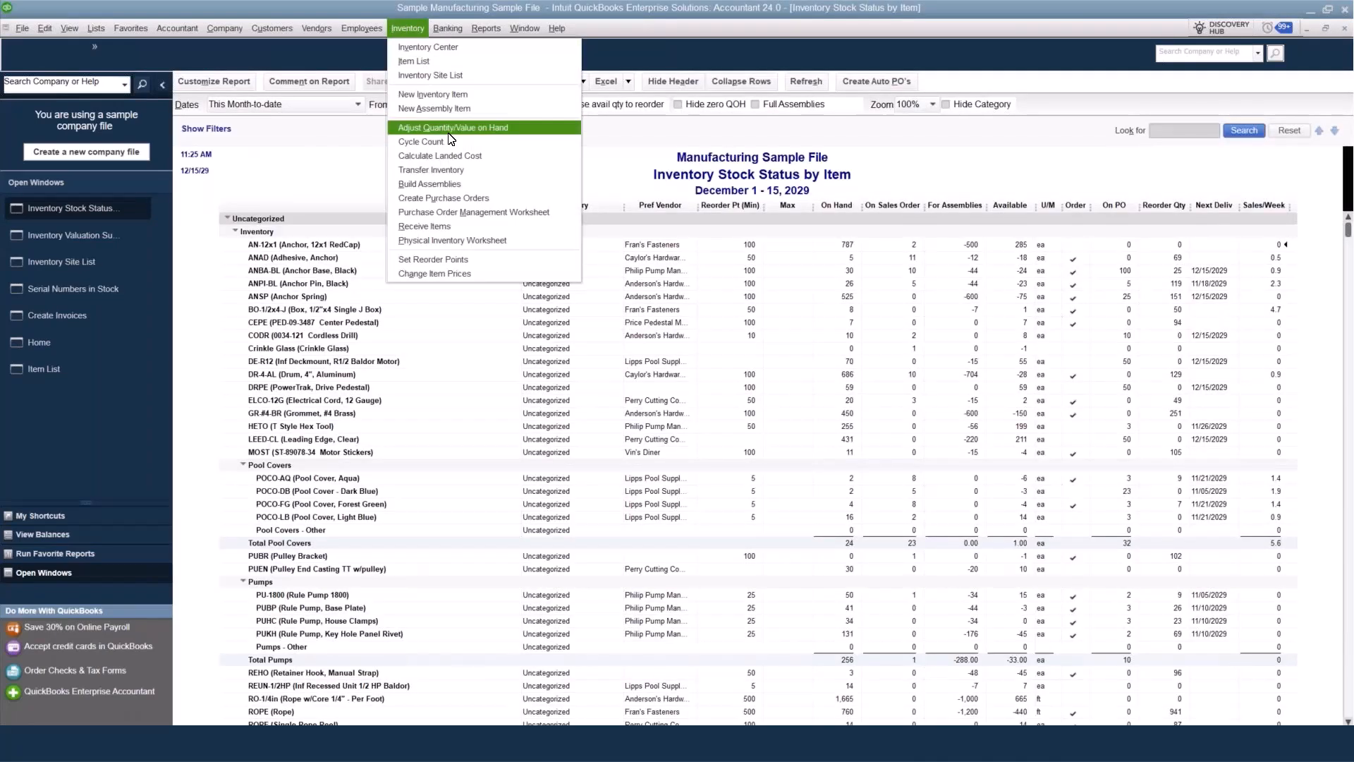
click(449, 133)
click(330, 108)
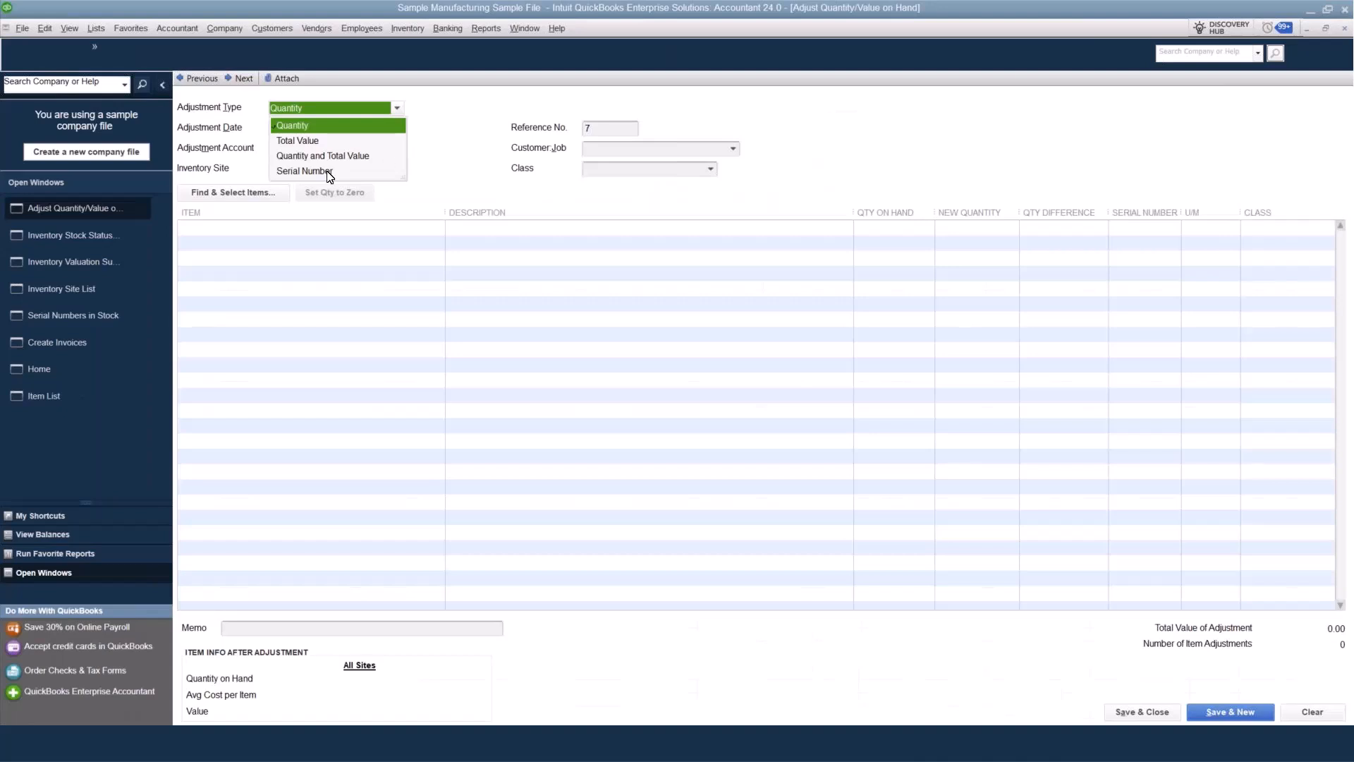
click(303, 170)
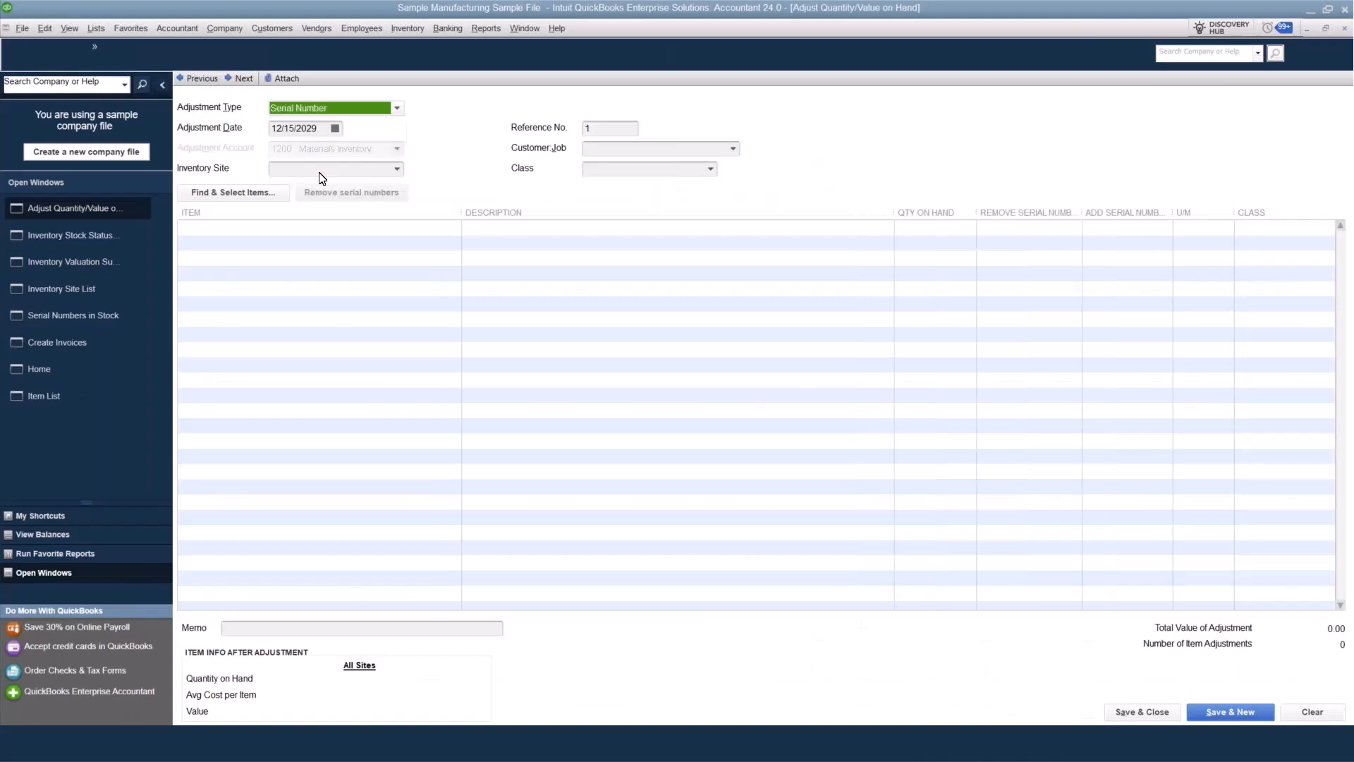
click(400, 169)
click(296, 248)
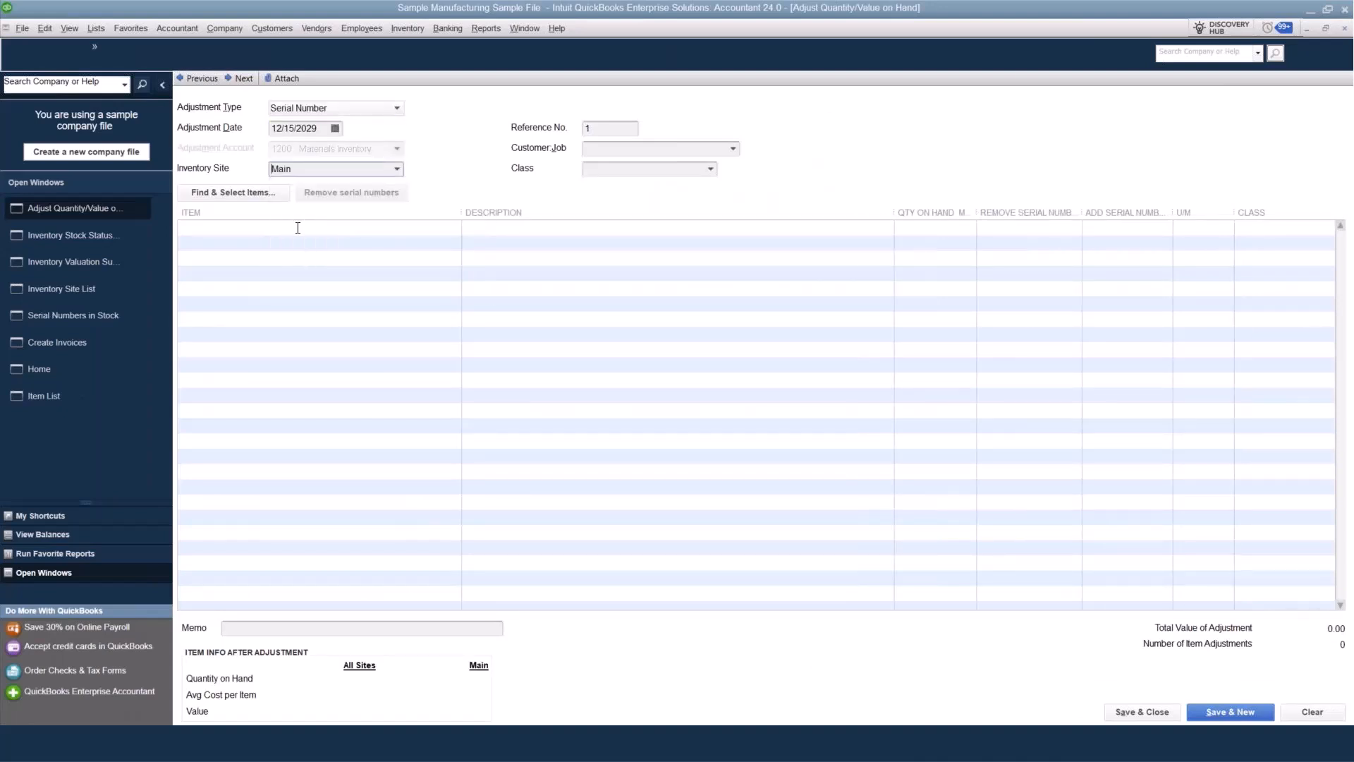
Add item AN-12x1 to the first line of the serial number adjustment and look over the available adjustment types.
click(375, 228)
click(454, 227)
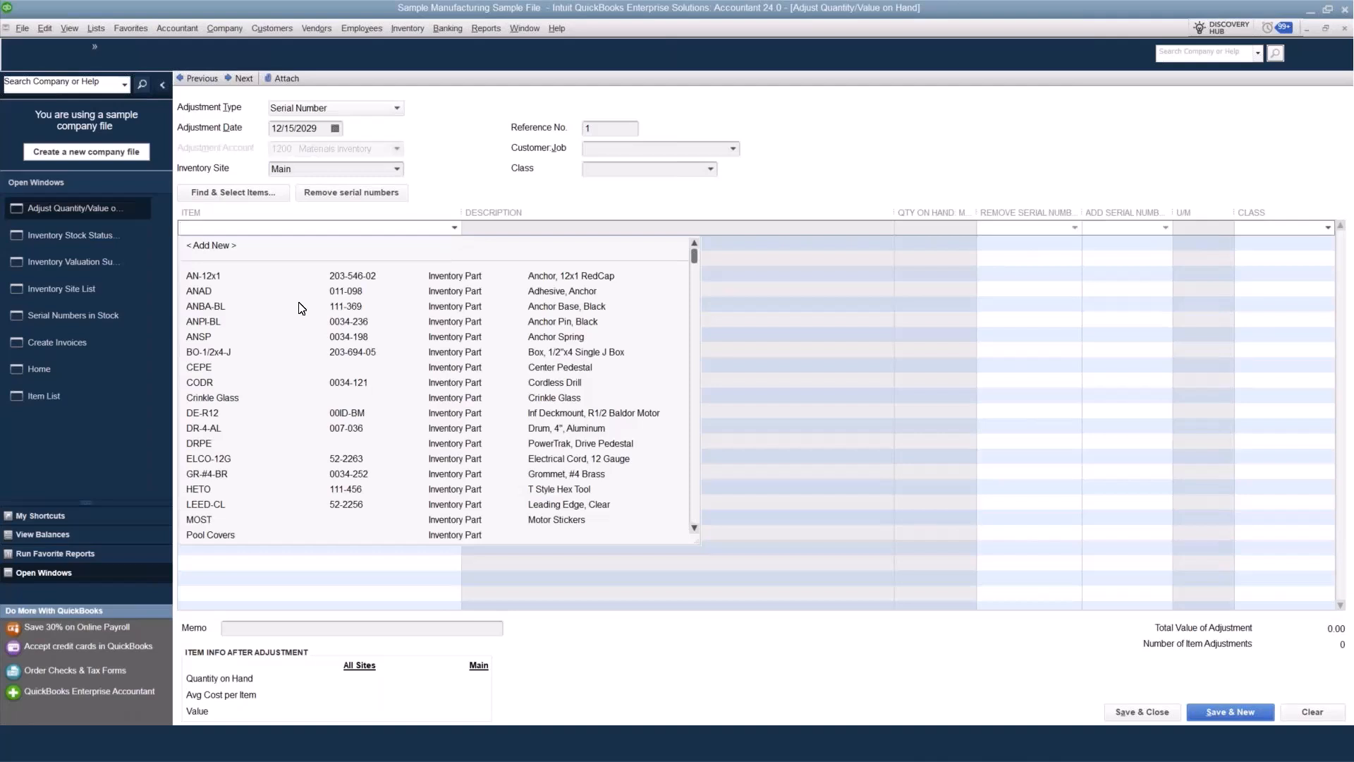
click(225, 275)
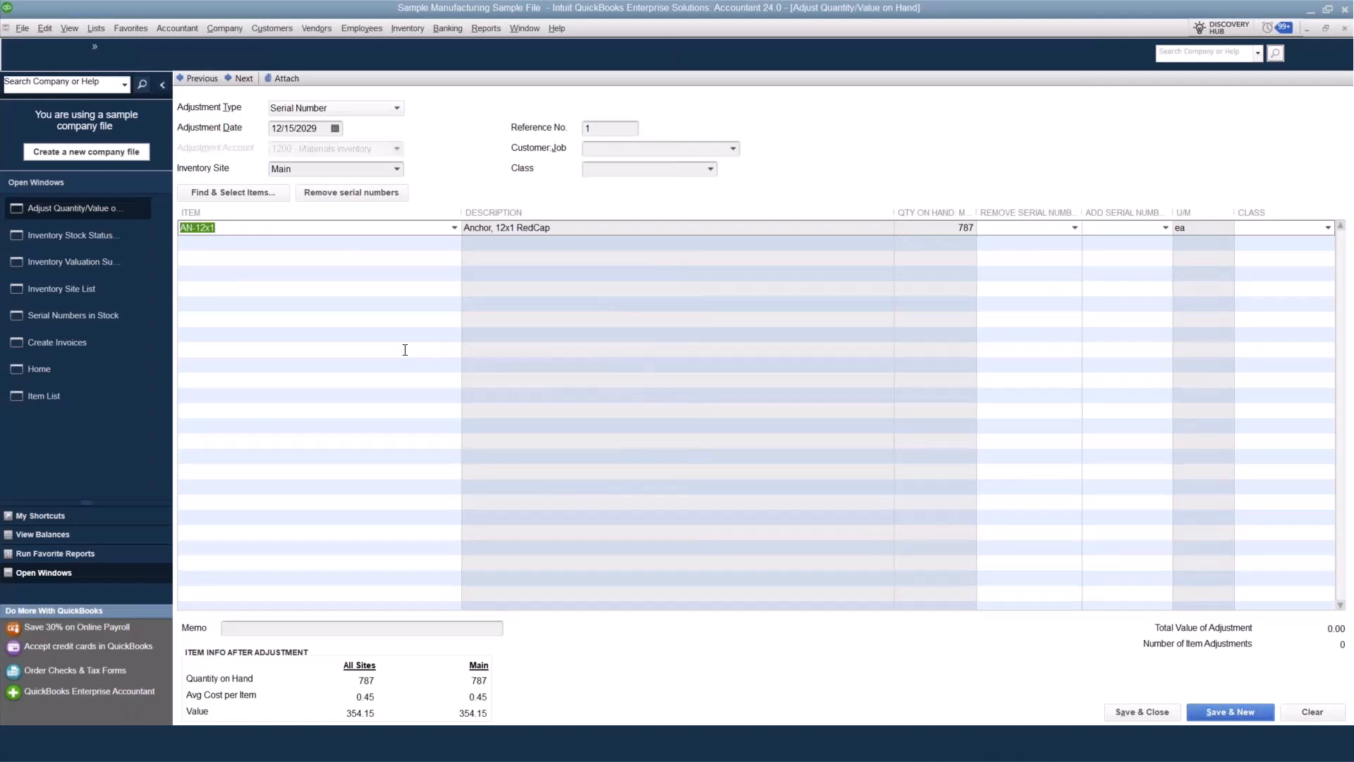
click(397, 107)
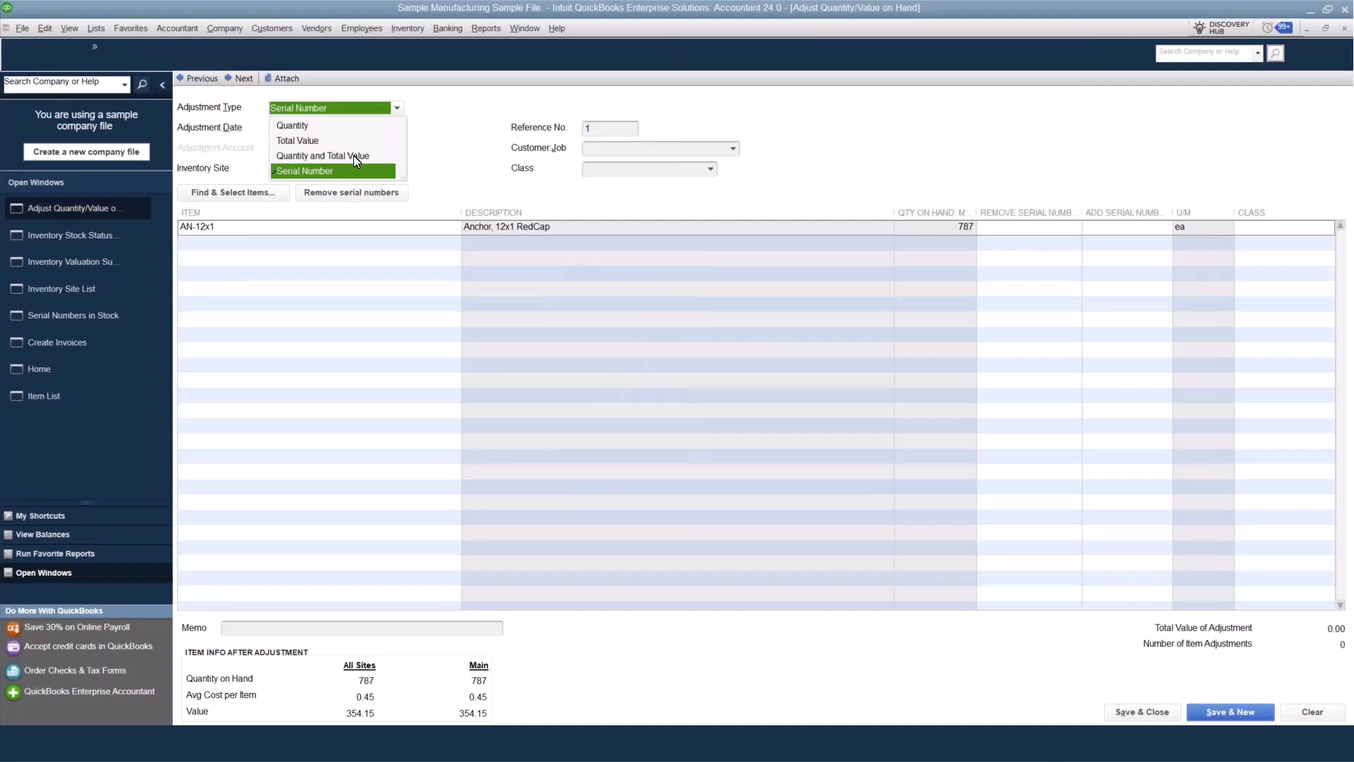
key(alt+Tab)
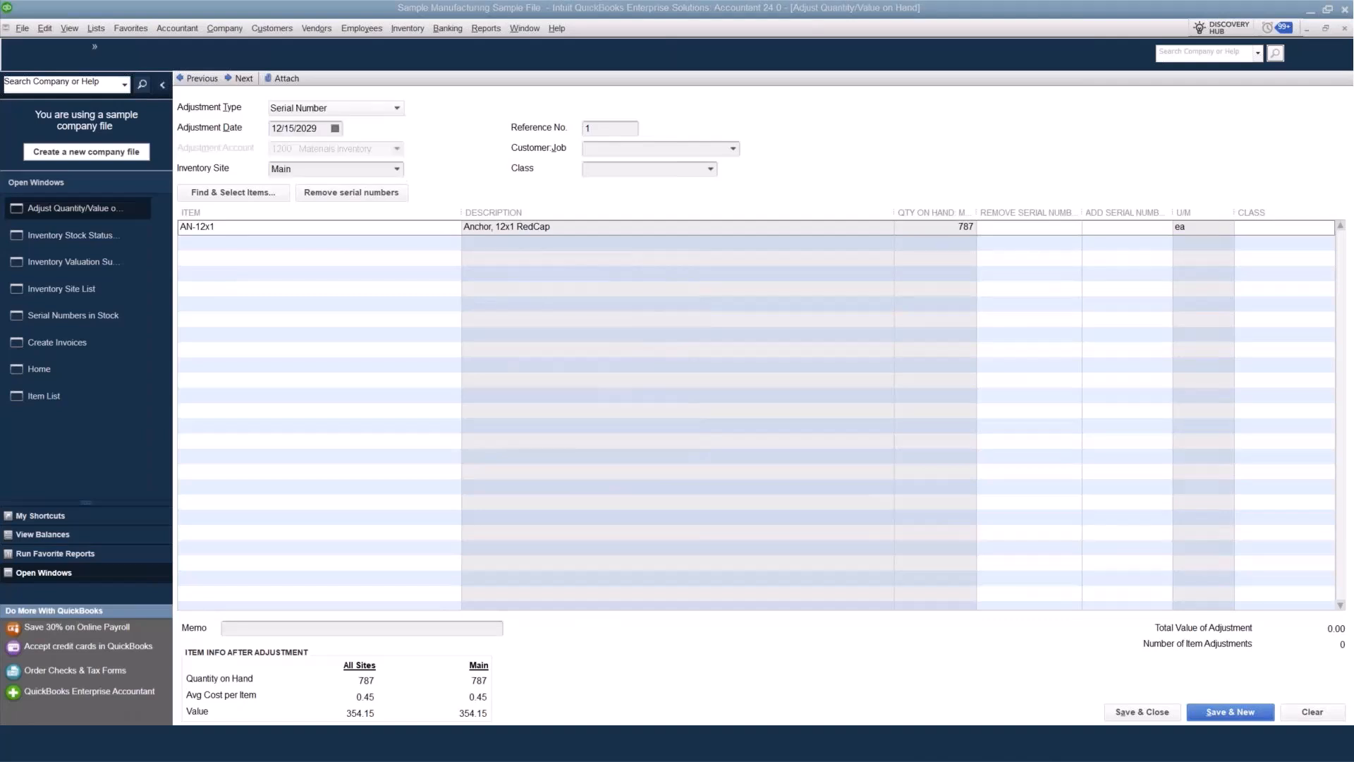